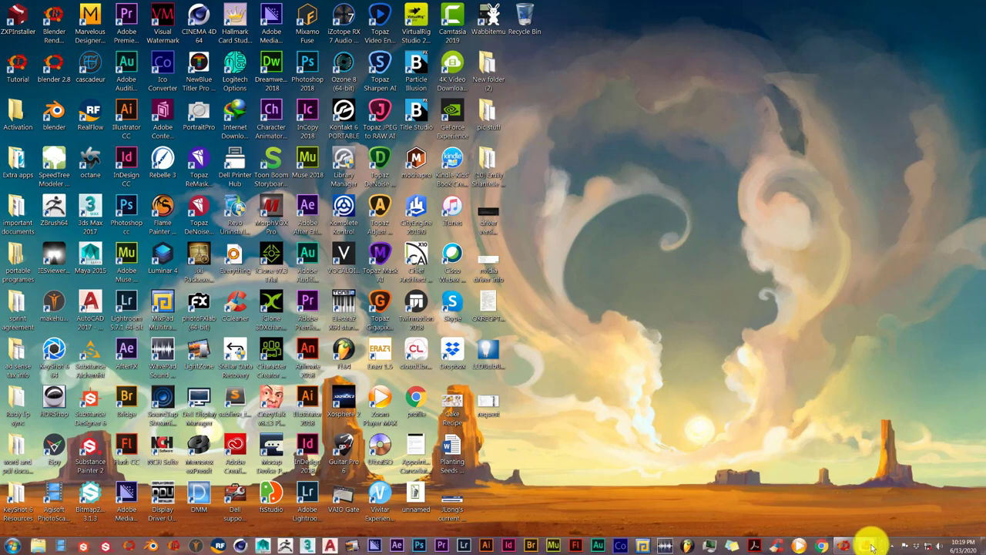
- Review and close the tutorial request image, and switch to the light bulb project in Blender
left_click(868, 547)
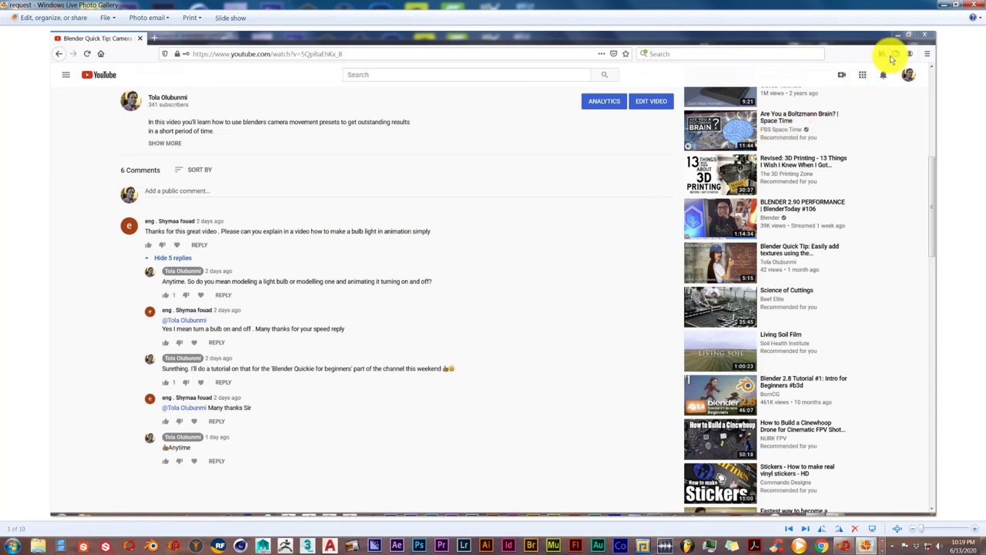
left_click(972, 6)
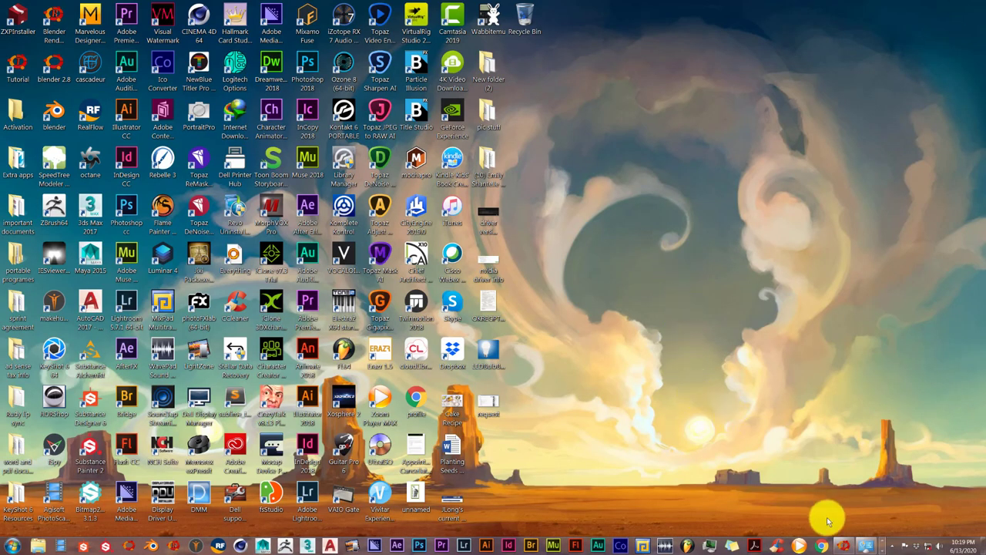
left_click(845, 545)
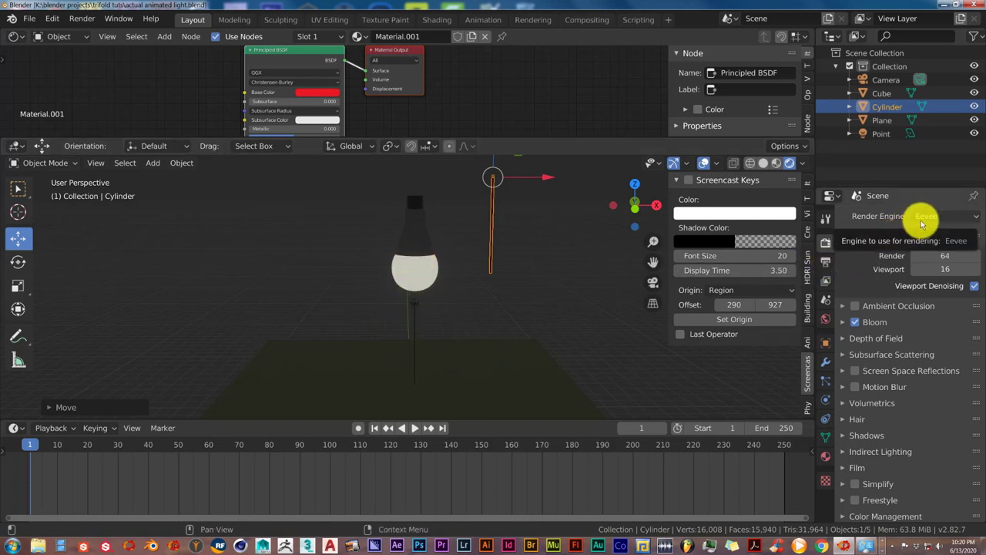
- Select the light bulb with the material properties displayed, and enlarge the shader editor to expose its nodes
scroll(414, 302, "up", 1)
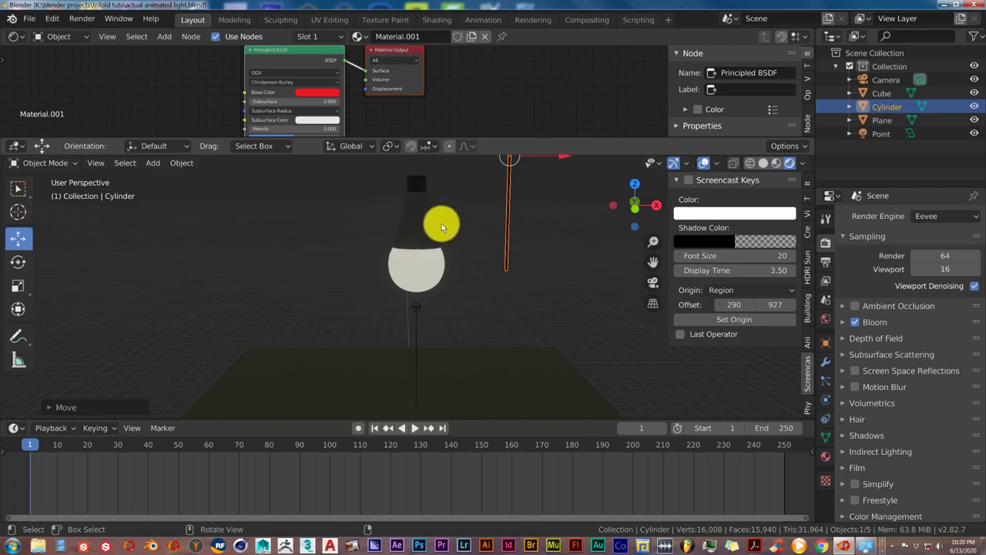
mouse_move(443, 228)
middle_mouse_down()
mouse_move(413, 235)
mouse_move(430, 235)
mouse_move(431, 214)
middle_mouse_up()
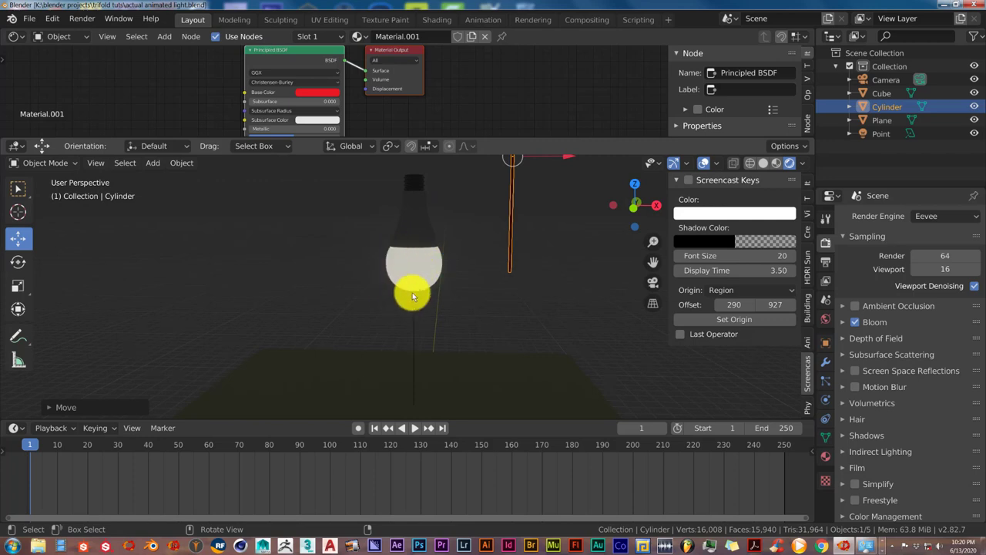
scroll(417, 277, "up", 3)
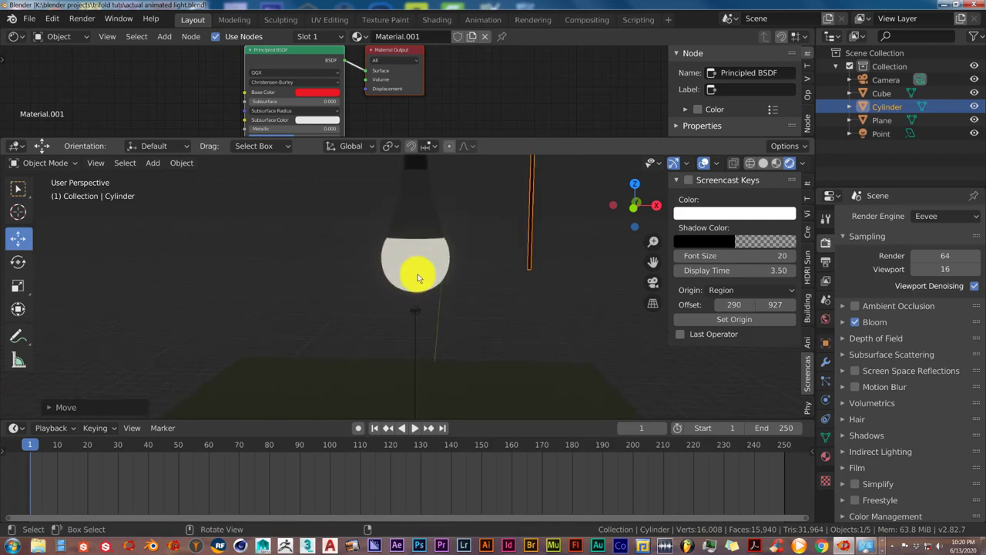
middle_click_drag(418, 278, 411, 273)
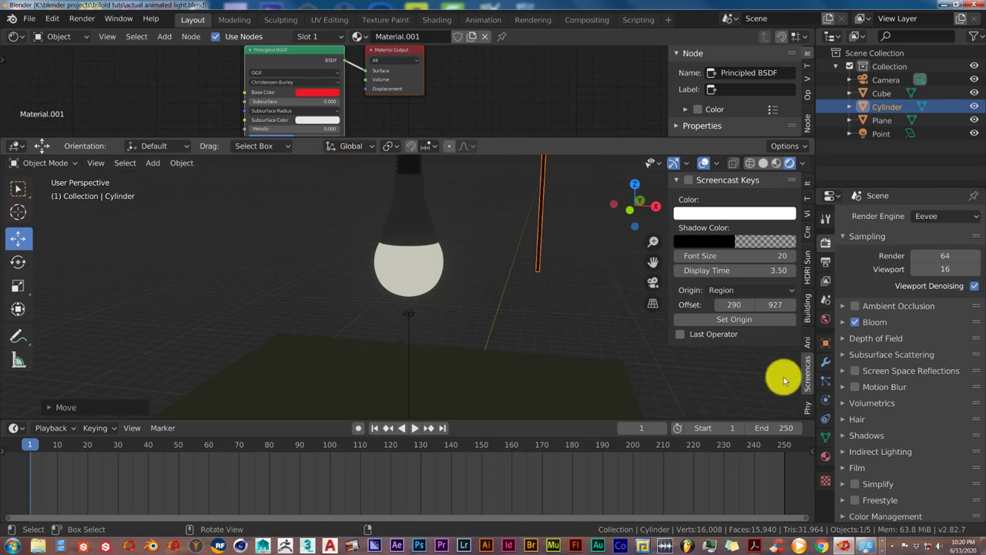
left_click(825, 456)
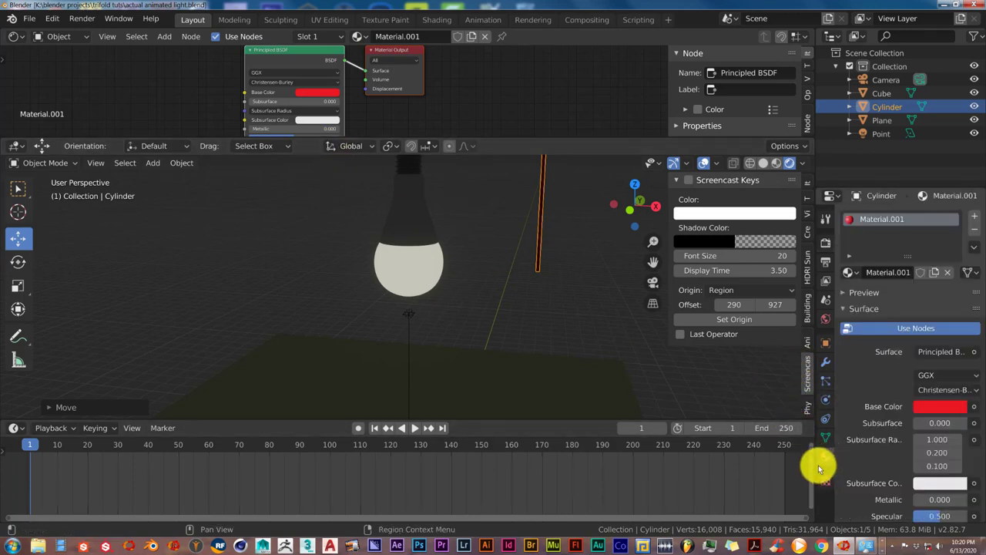
left_click(397, 257)
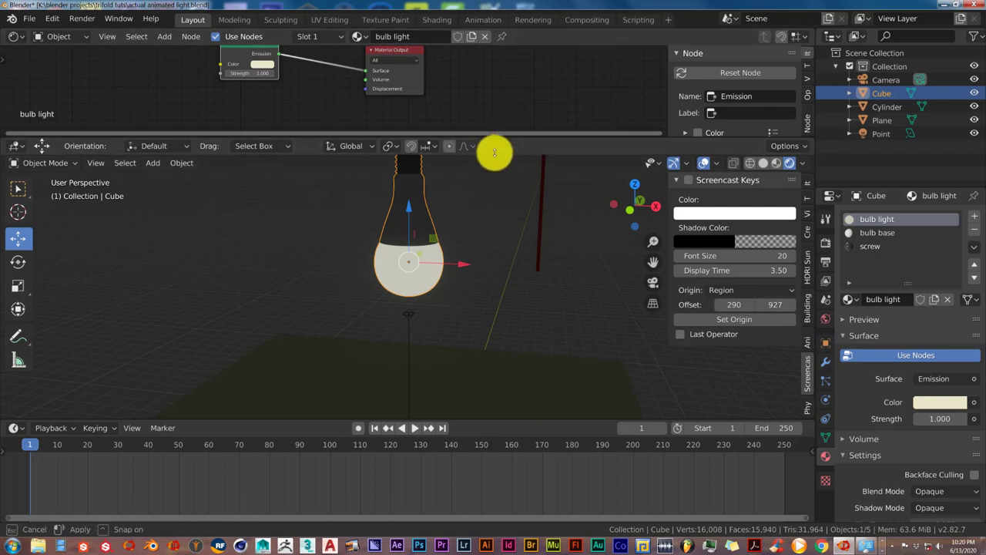
left_click_drag(494, 139, 493, 200)
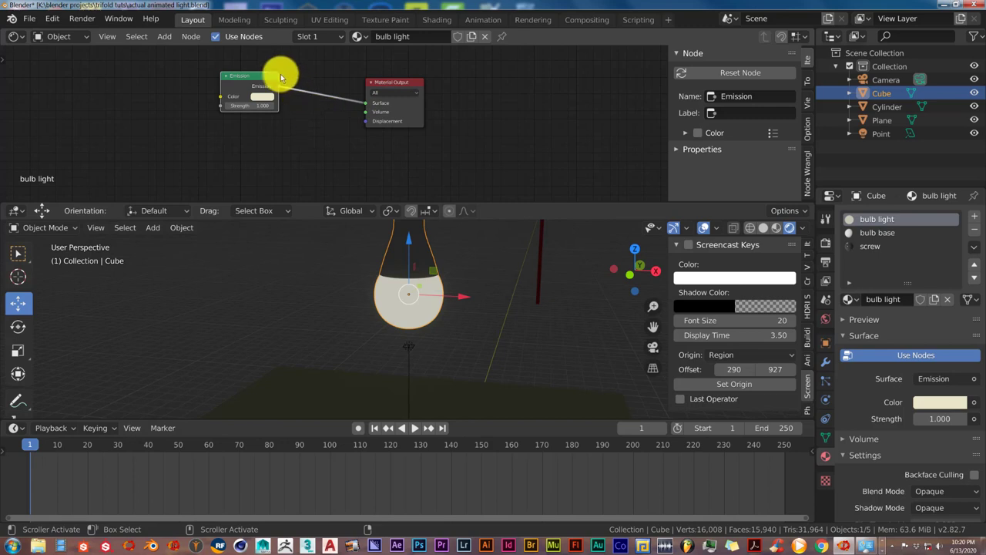
- Examine the bulb light material's Emission and Material Output nodes and the shader nodes available to add
left_click(247, 86)
left_click(378, 86)
left_click(165, 37)
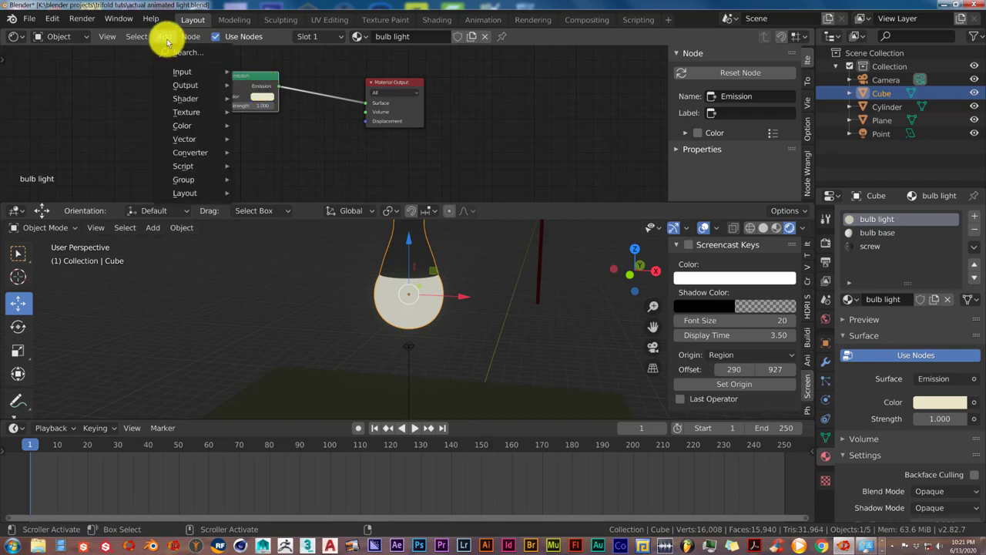
mouse_move(199, 101)
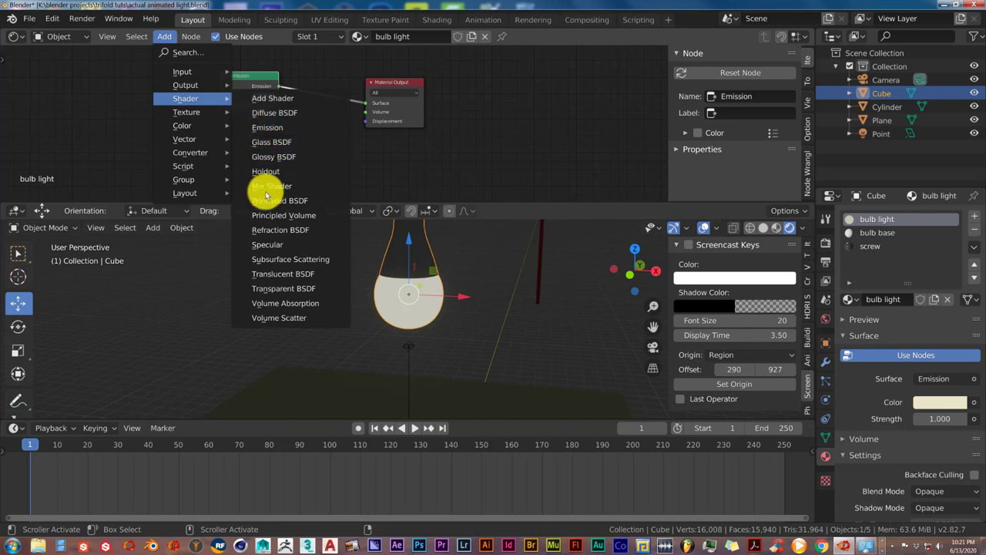
left_click(267, 127)
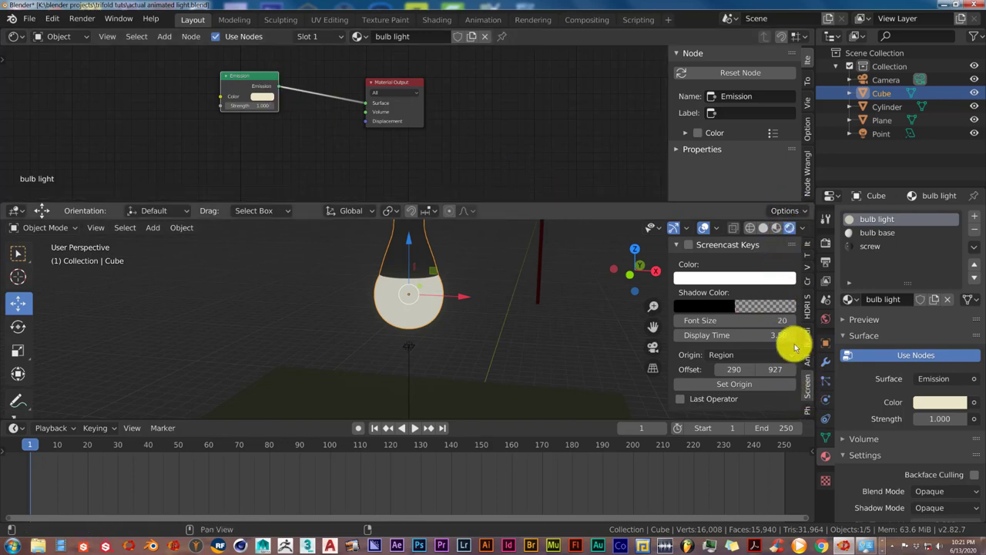
- Enable Screencast Keys and collapse its settings, giving the 3D viewport more room
left_click(687, 245)
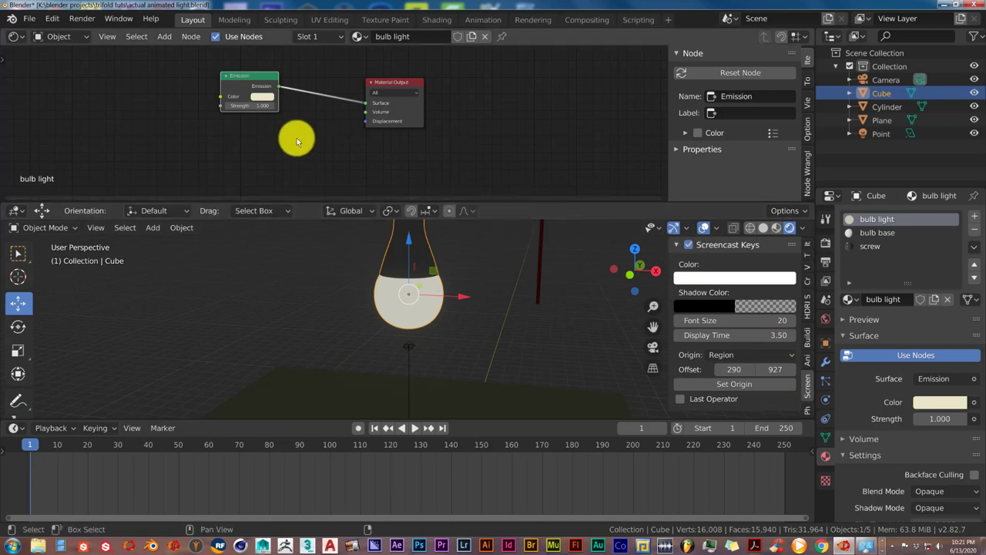
scroll(295, 138, "down", 4)
scroll(275, 265, "down", 5)
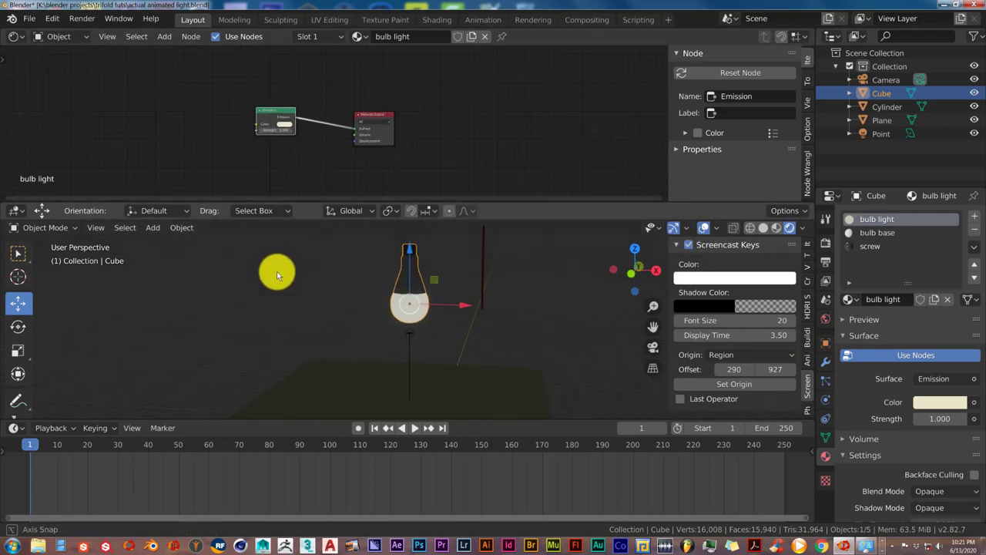
middle_click_drag(276, 271, 275, 286)
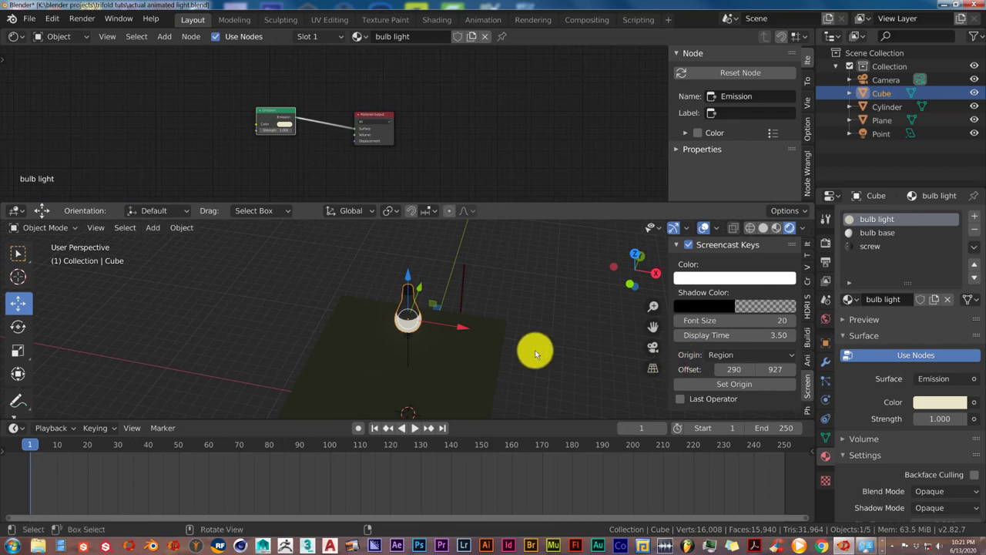
scroll(535, 348, "up", 3)
middle_click_drag(535, 347, 519, 315)
middle_click_drag(492, 346, 447, 350, "shift")
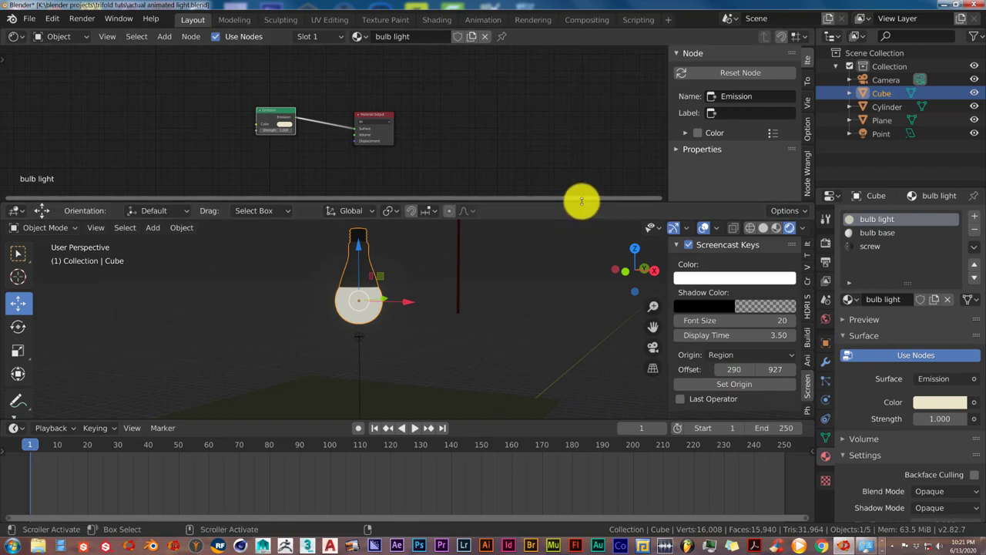
left_click_drag(578, 202, 560, 102)
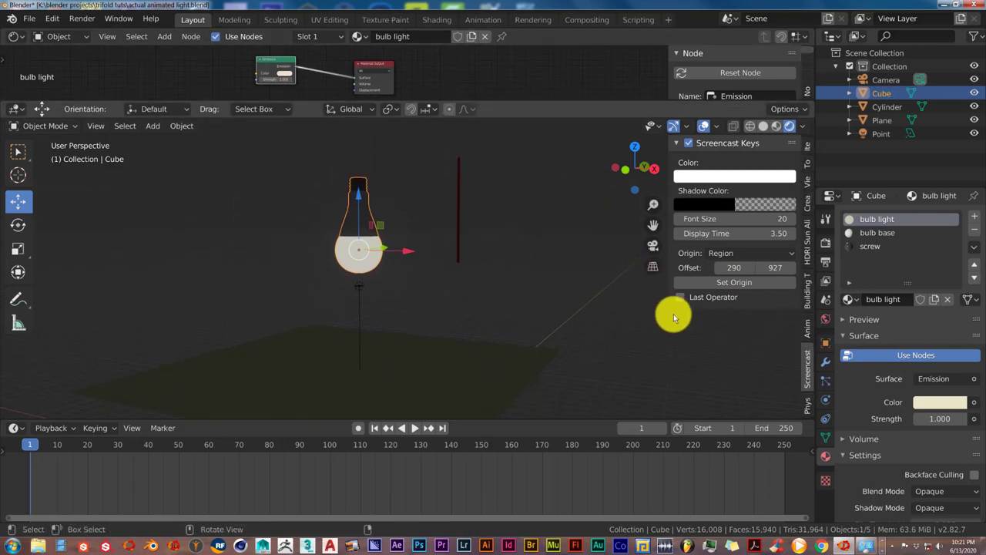
scroll(546, 275, "up", 2)
middle_click_drag(495, 286, 555, 332, "shift")
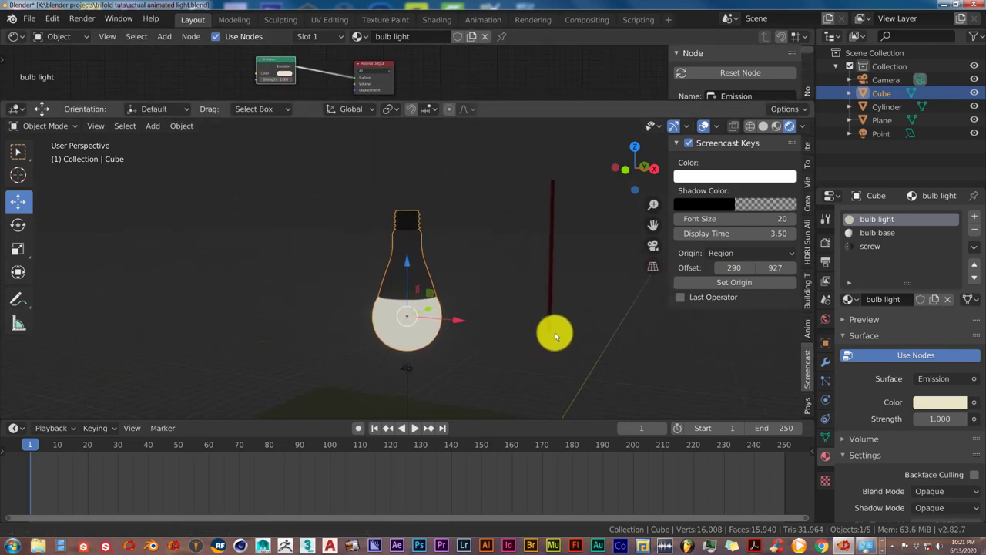
left_click(673, 145)
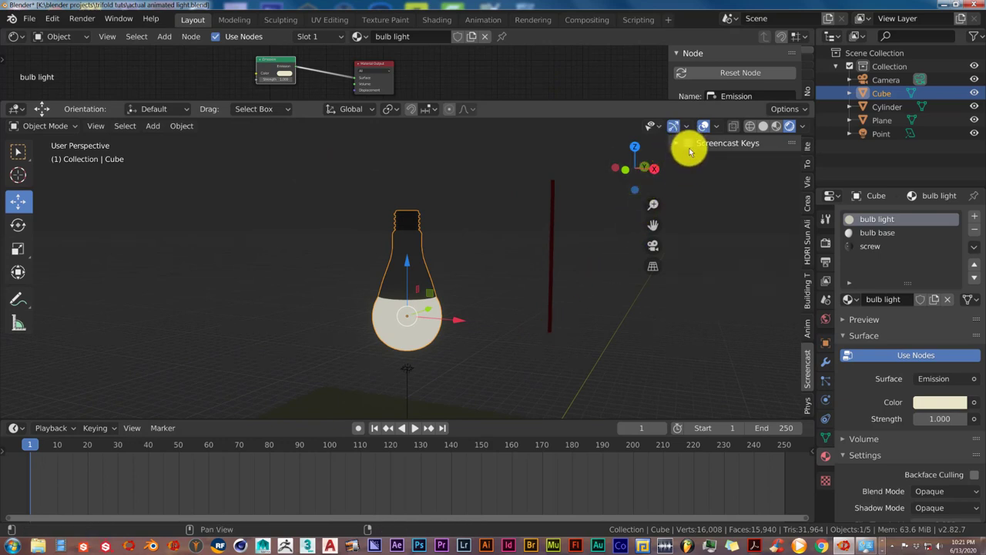
- Enlarge the shader editor again and centre the bulb light material's nodes in it
middle_click_drag(572, 227, 460, 242)
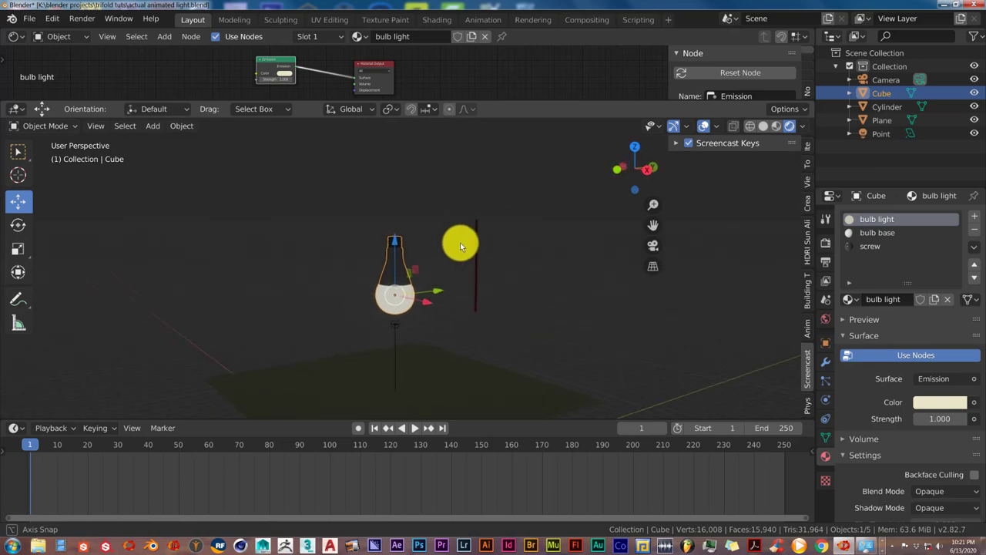
scroll(460, 252, "up", 4)
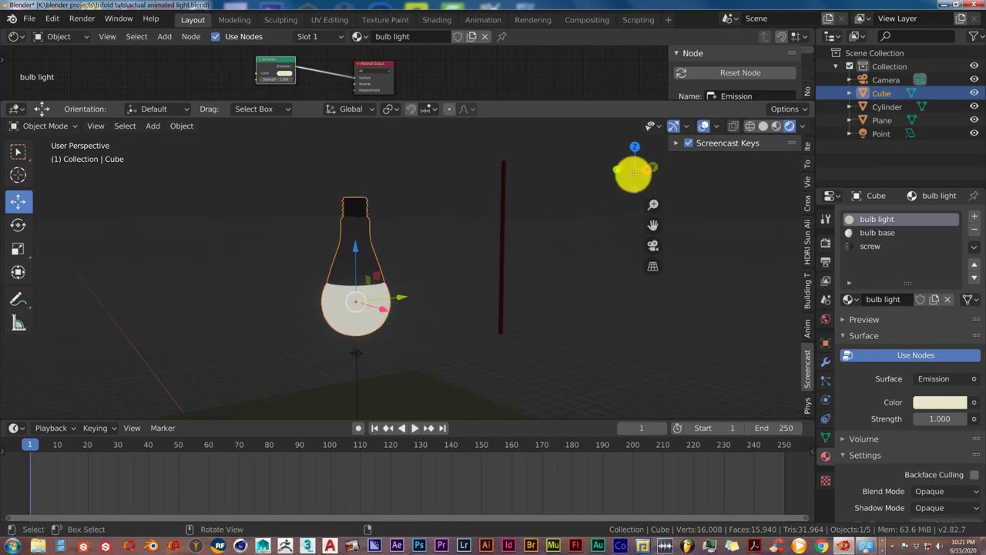
middle_click_drag(476, 249, 480, 276, "shift")
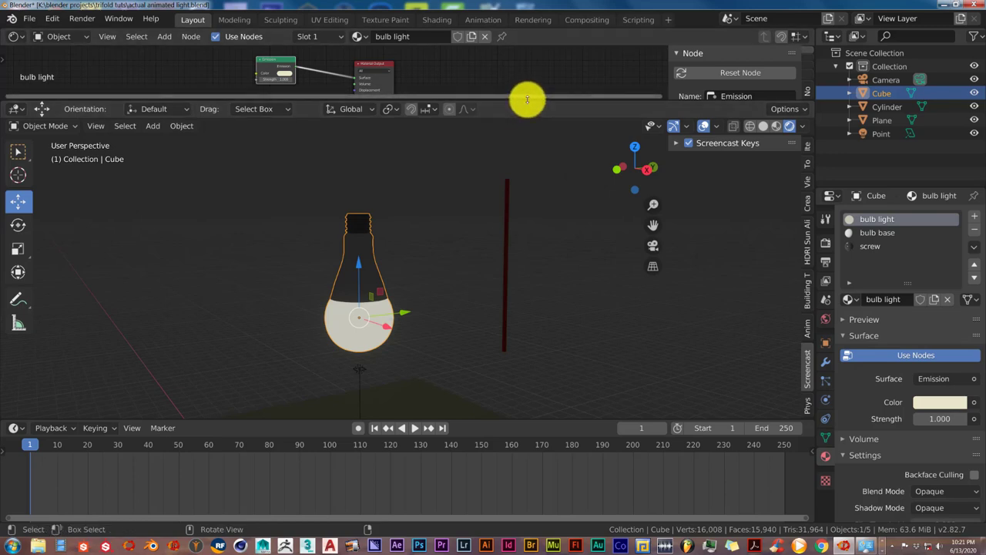
left_click_drag(528, 99, 450, 203)
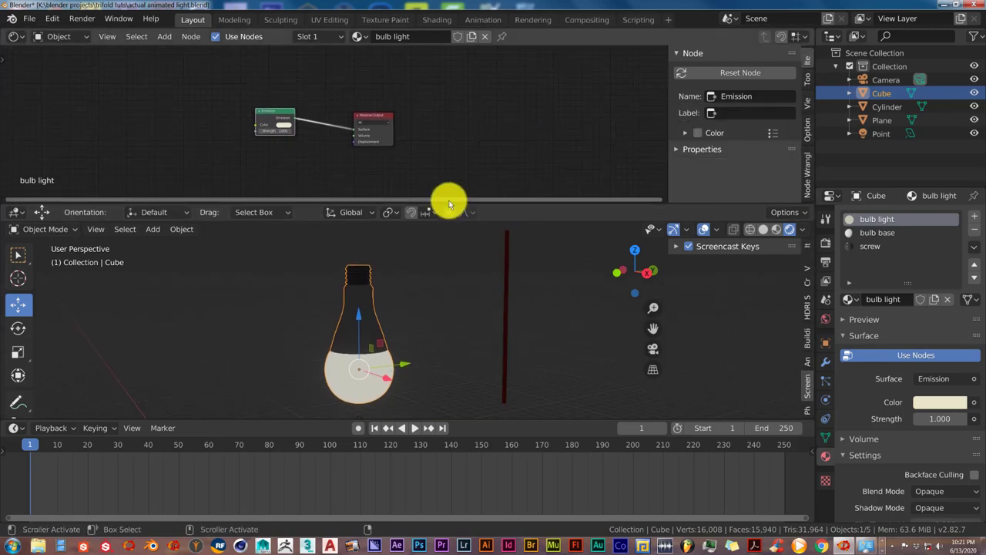
scroll(315, 185, "up", 2)
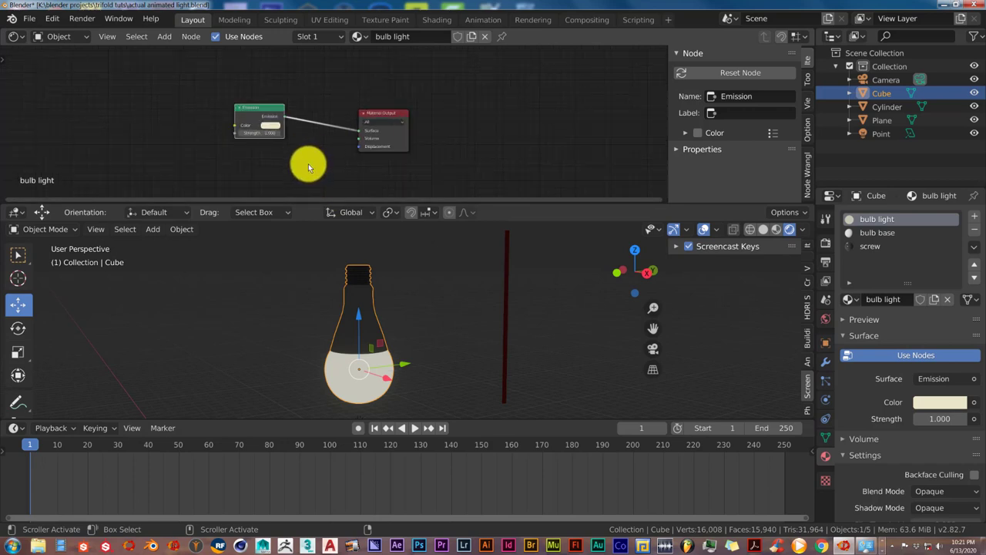
middle_click_drag(305, 164, 418, 165)
scroll(421, 166, "up", 1)
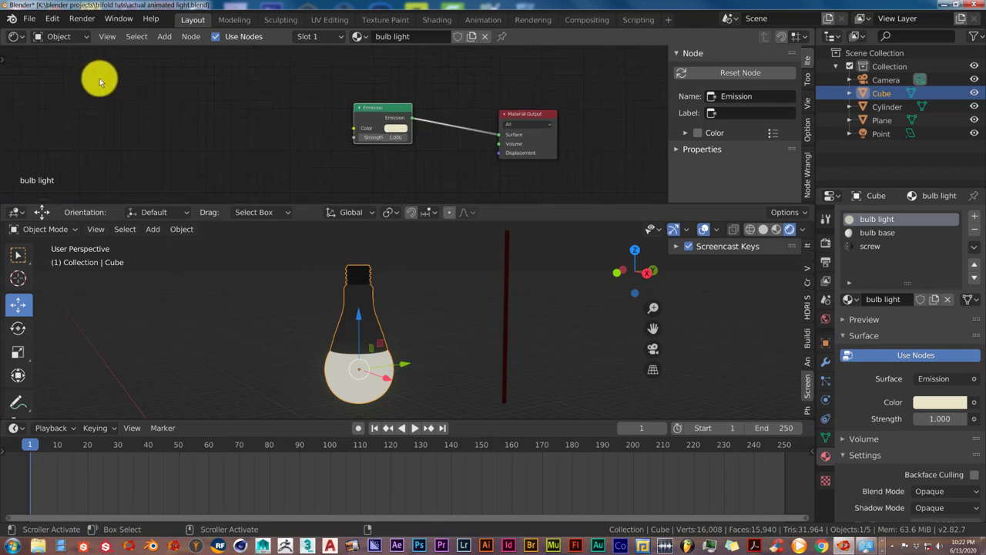
mouse_move(413, 125)
middle_mouse_down()
mouse_move(424, 149)
mouse_move(423, 140)
middle_mouse_up()
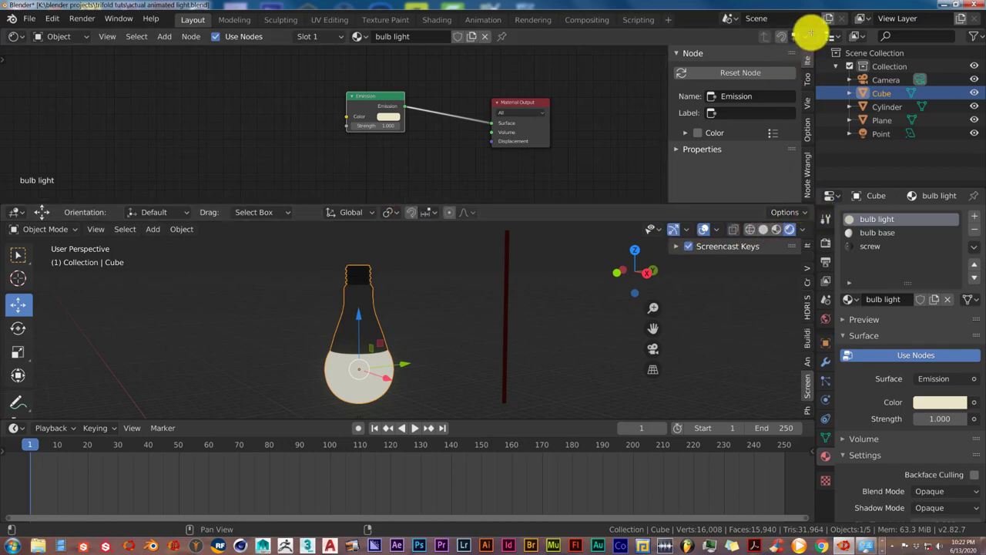
- Split the shader editor into two stacked areas and join them back into one
left_click_drag(809, 31, 788, 123)
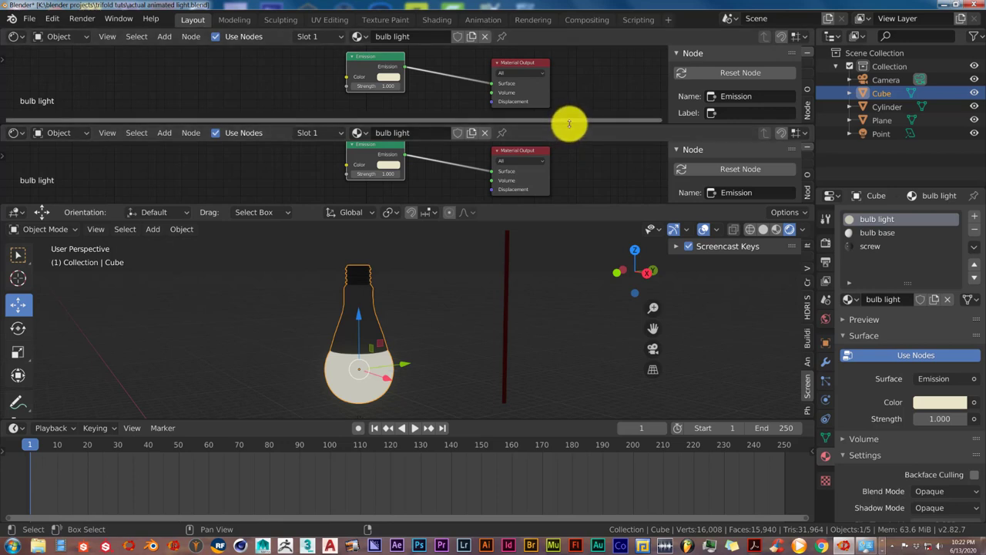
right_click(569, 123)
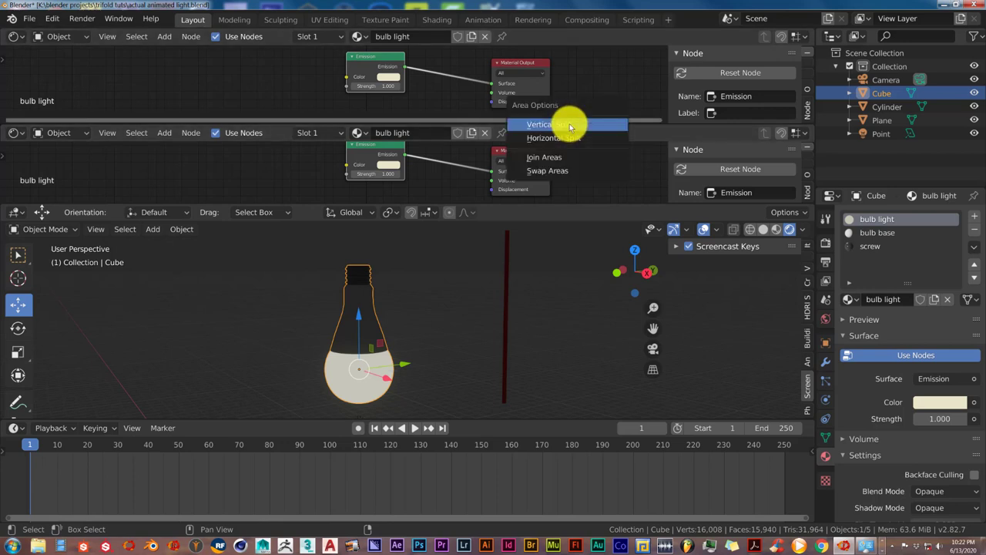
left_click(568, 157)
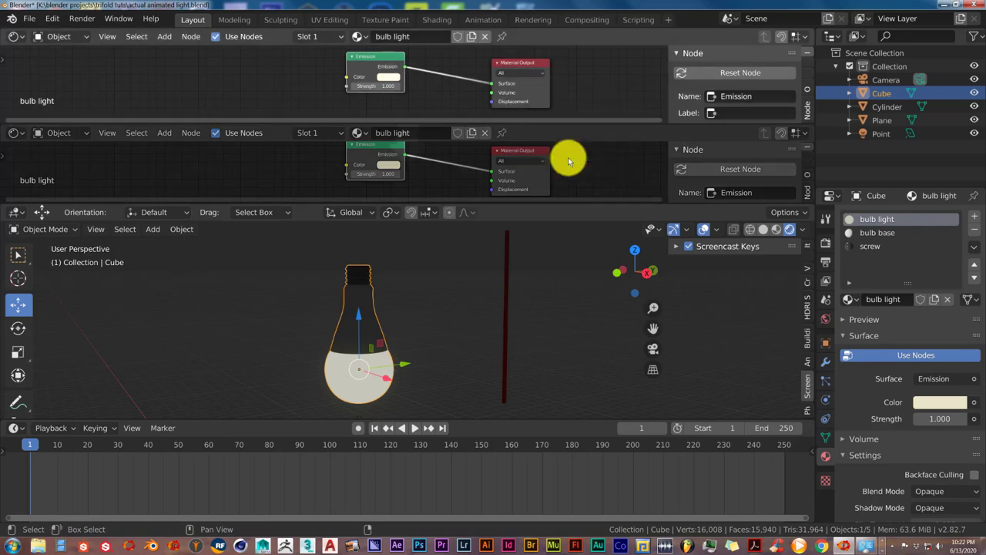
left_click(567, 117)
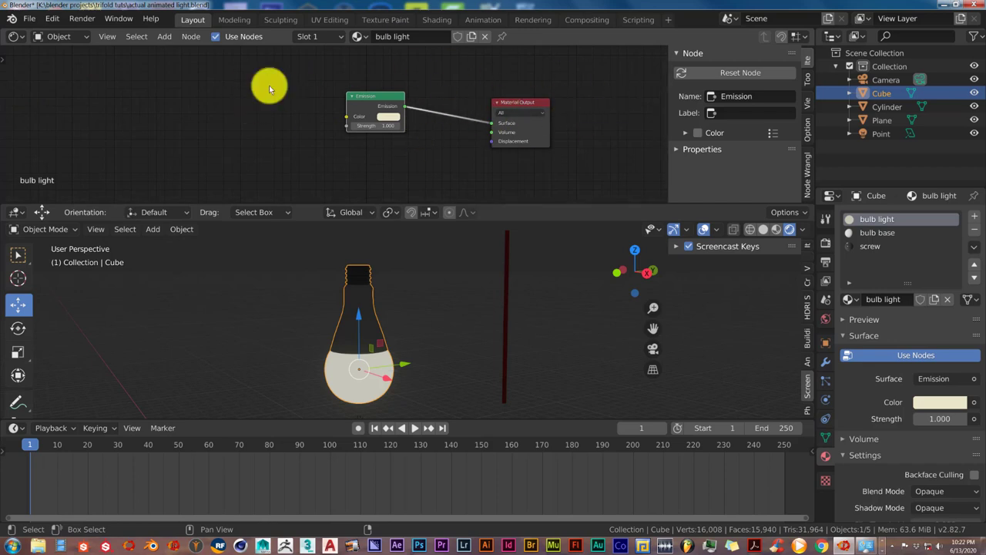
- Set the node area's editor type to Shader Editor and display the bulb base material's nodes
left_click(16, 37)
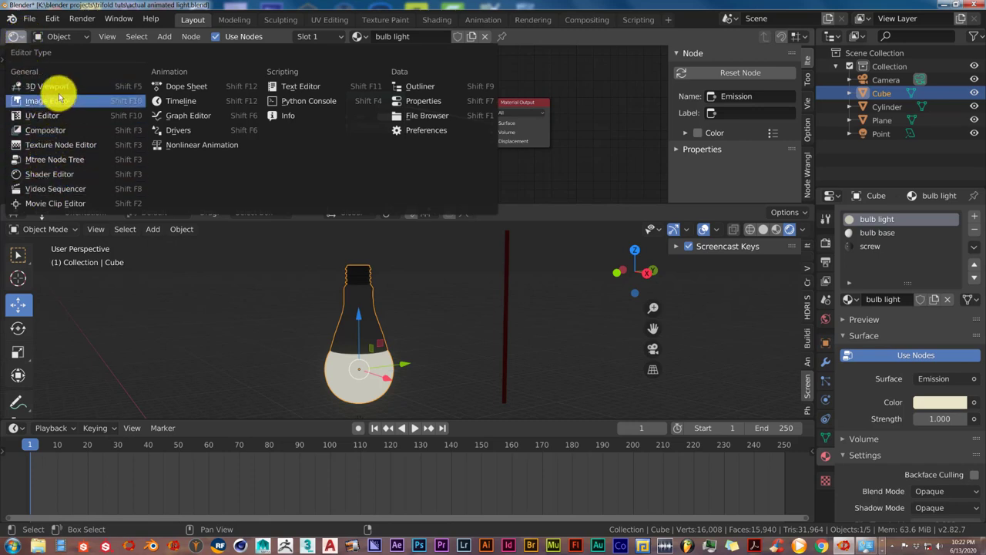
left_click(54, 173)
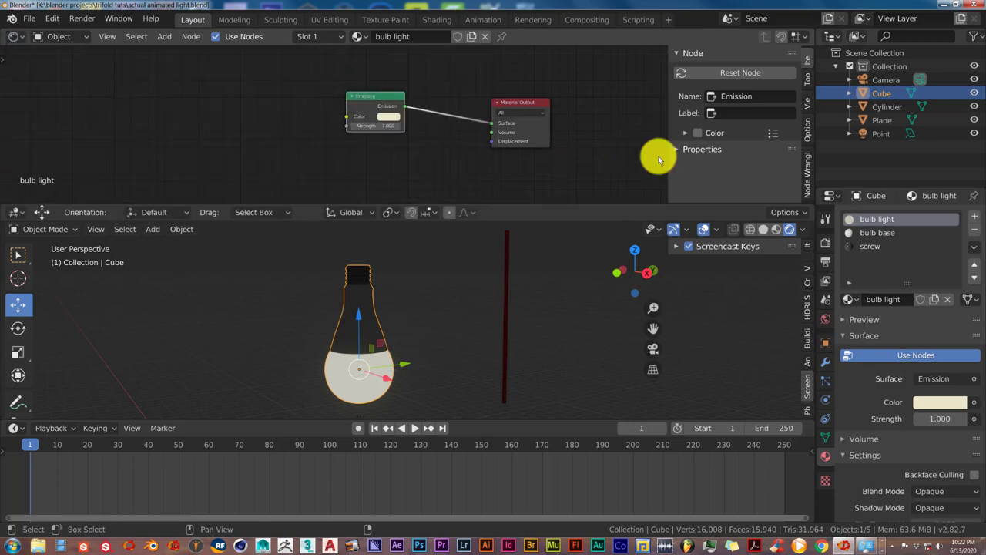
middle_click_drag(485, 149, 473, 147)
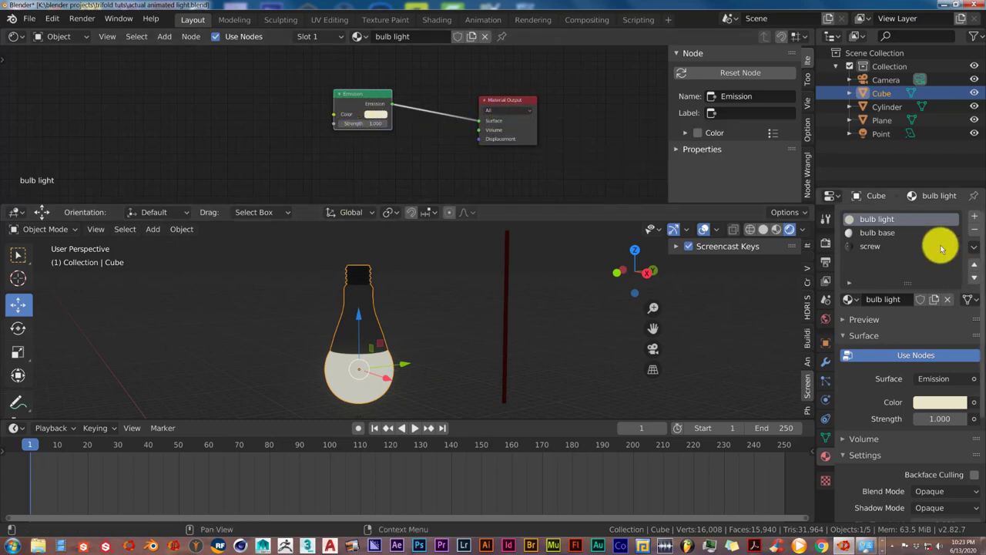
left_click(892, 235)
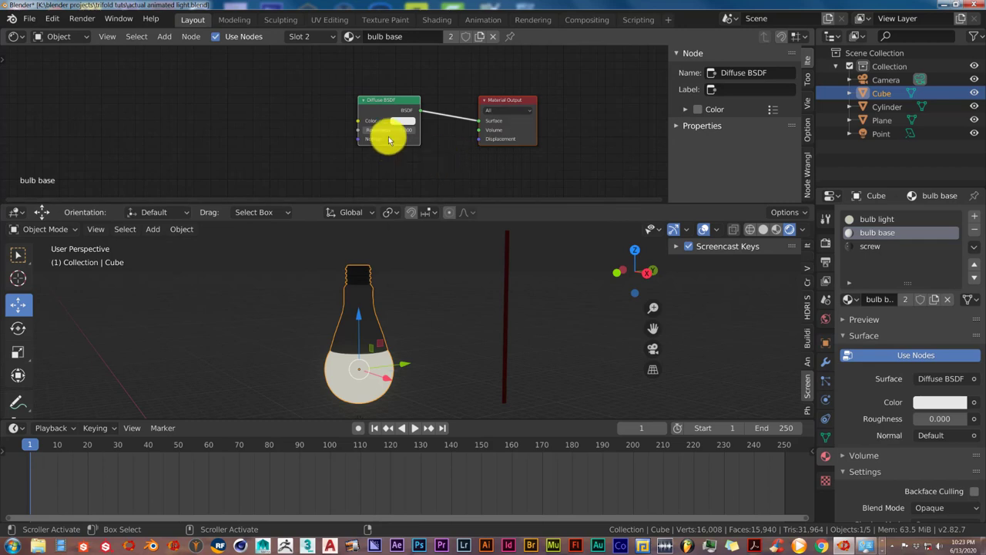
- Examine the bulb base material's nodes, the screw material's Principled BSDF settings and the bulb's screw thread
scroll(458, 154, "up", 2)
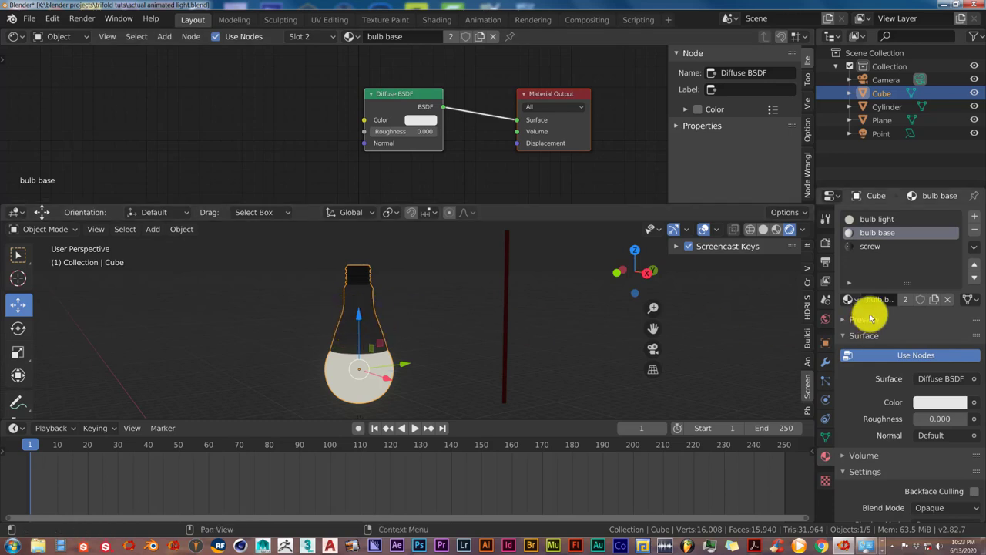
left_click(869, 246)
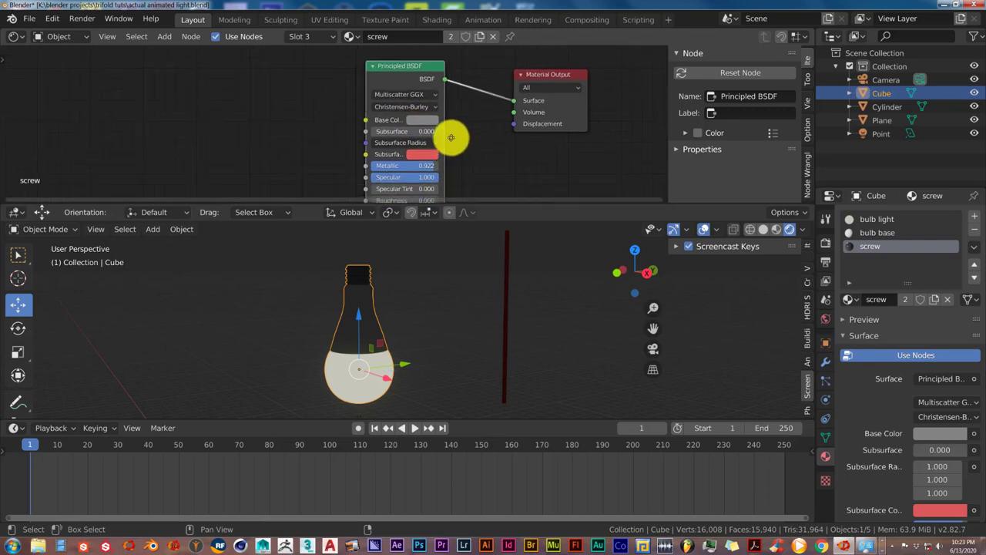
scroll(452, 136, "down", 3, "shift")
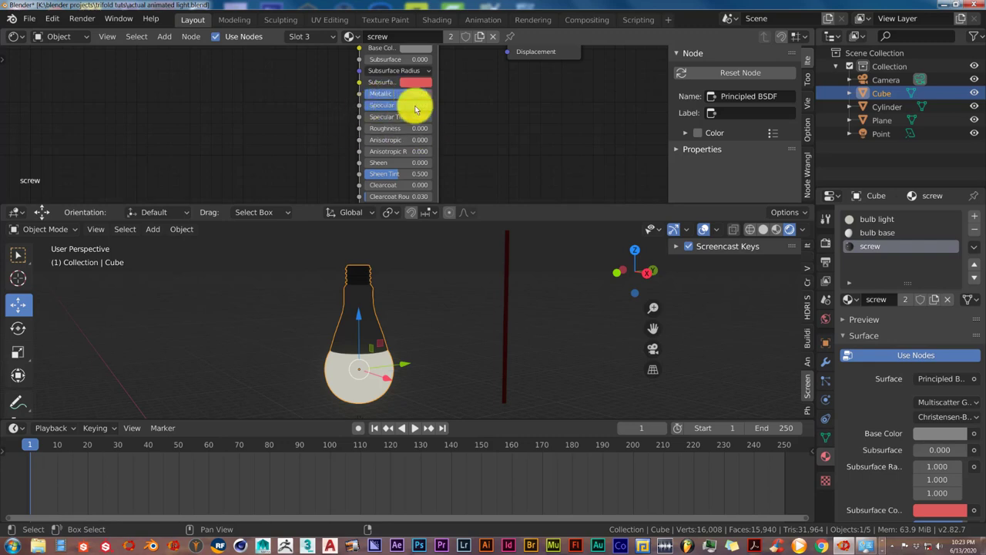
scroll(364, 293, "up", 3)
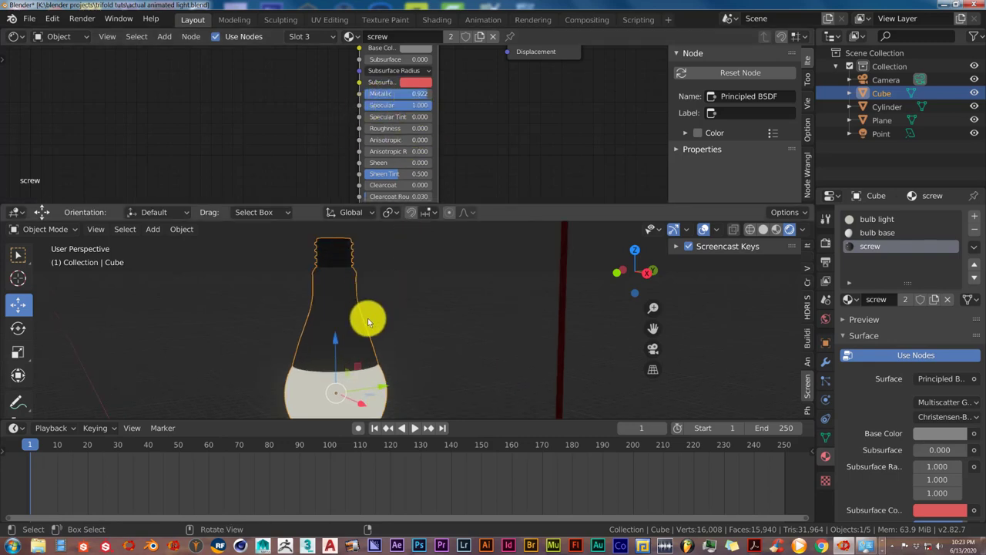
scroll(374, 324, "up", 4)
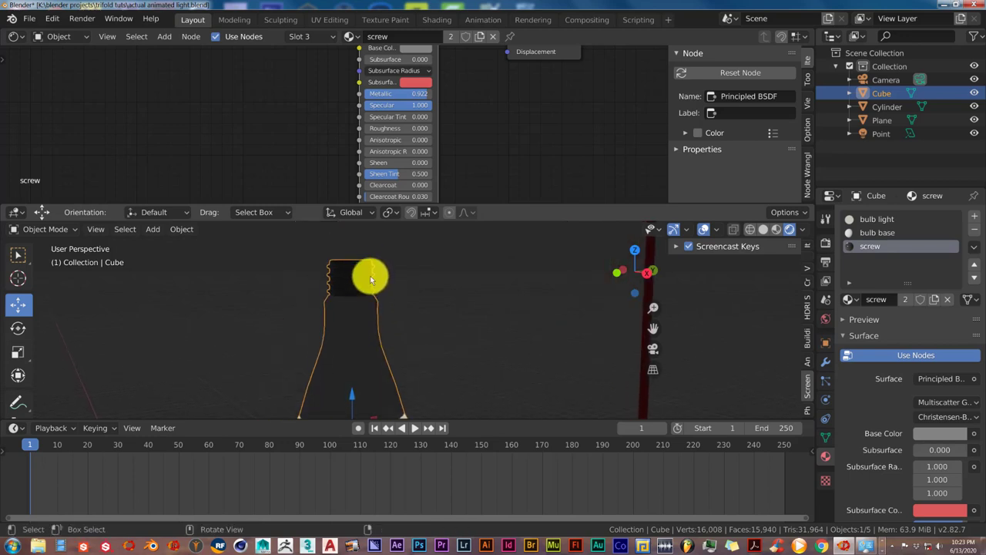
scroll(362, 266, "up", 1)
scroll(378, 277, "up", 1)
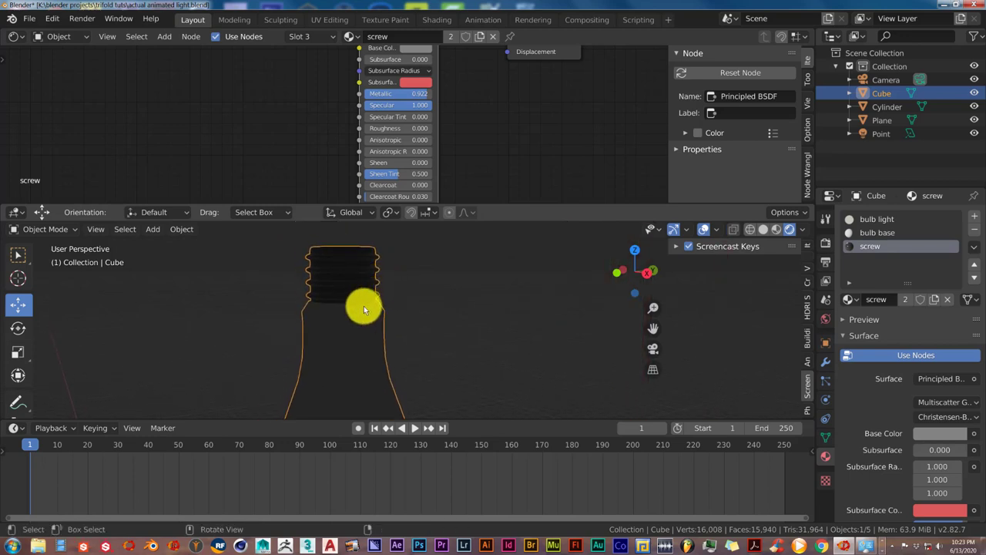
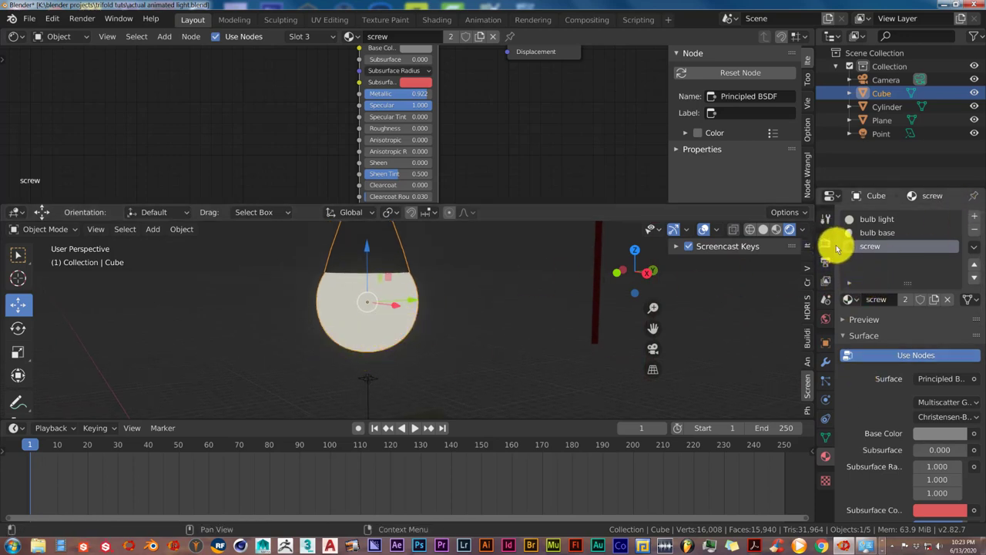
- Check the scene's Eevee render settings and bring the bulb light material's Emission nodes back into the shader editor
left_click(825, 266)
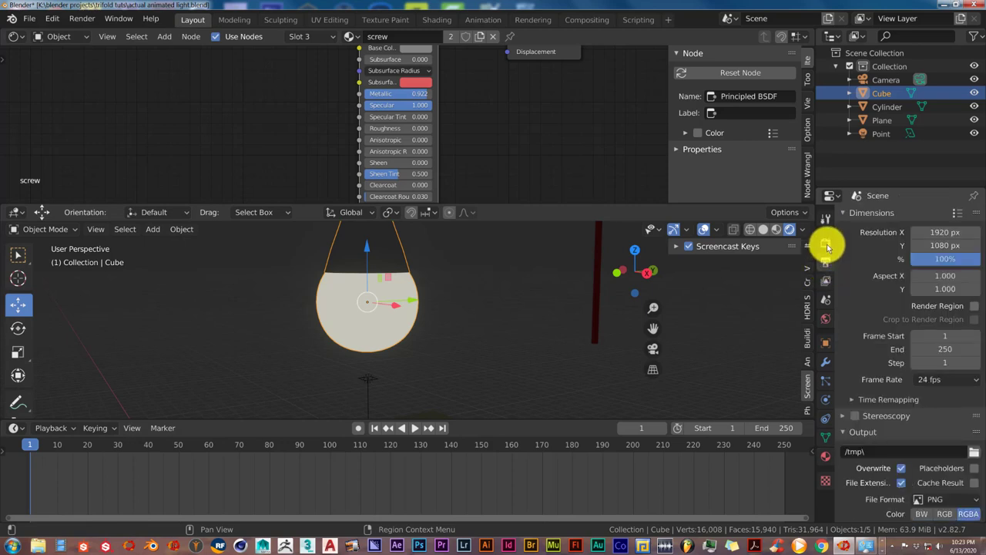
left_click(824, 242)
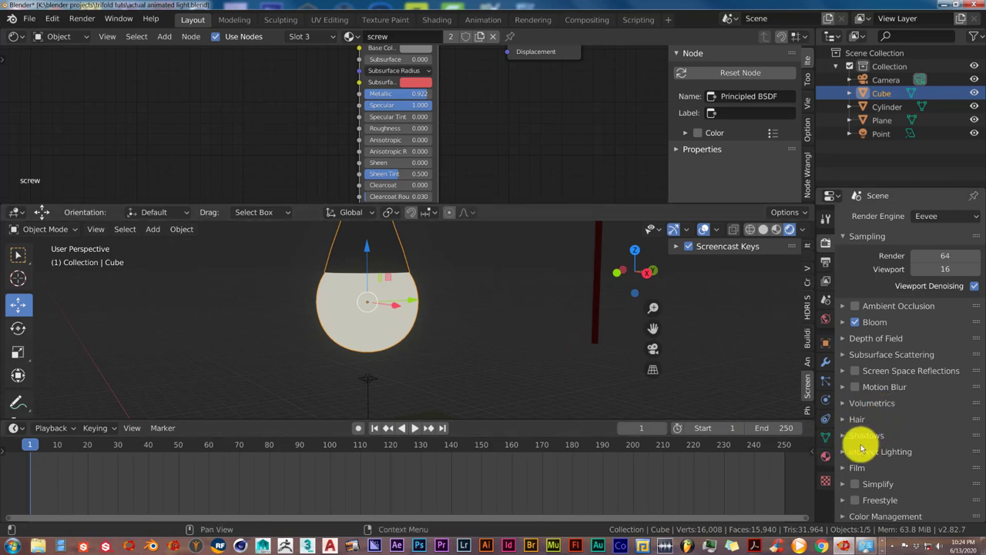
left_click(826, 455)
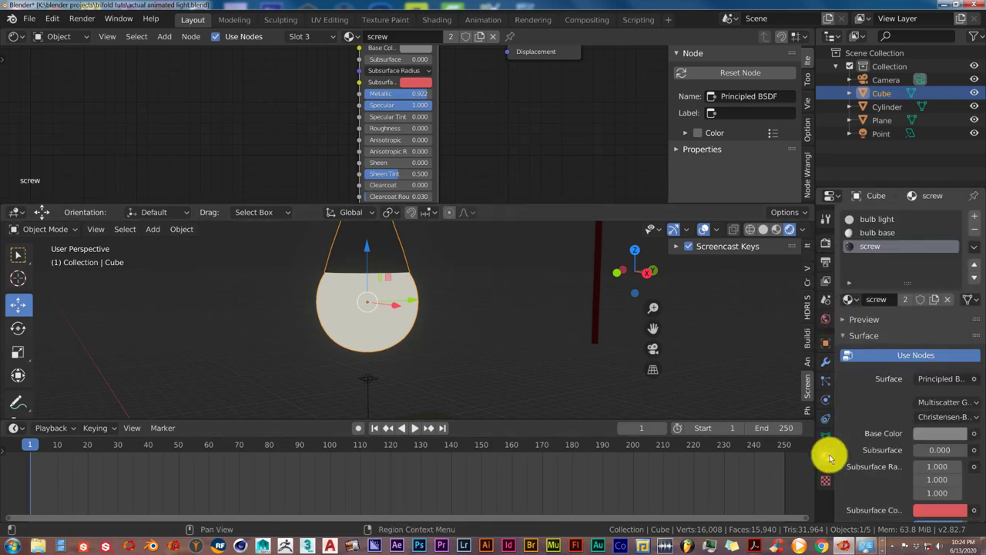
left_click(879, 232)
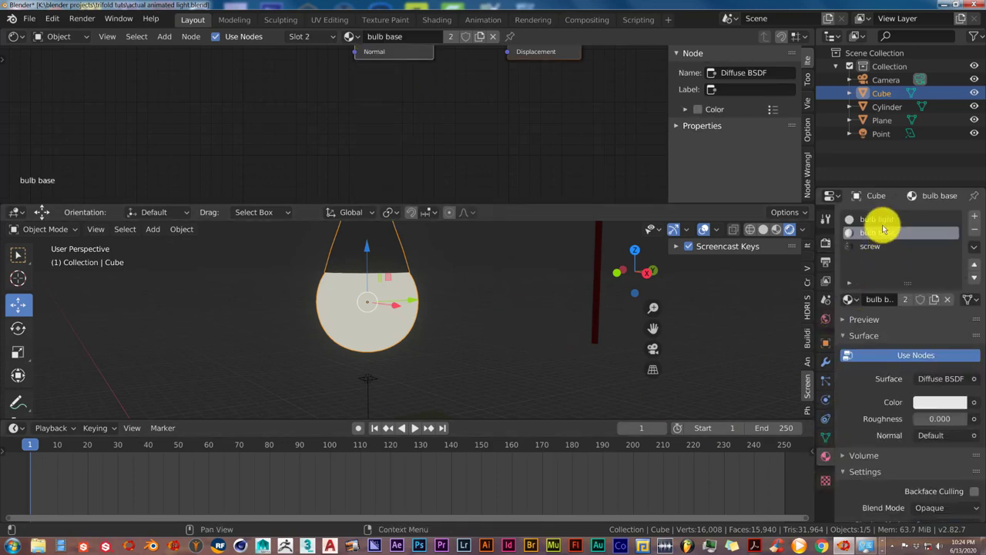
left_click(878, 220)
middle_click_drag(501, 99, 506, 163)
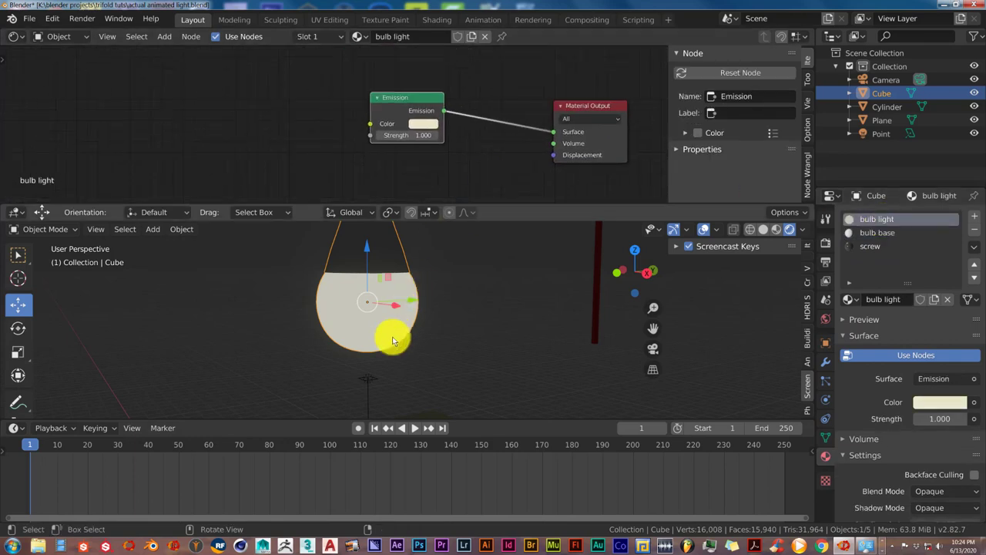
- Set the bulb light's Emission strength to 50 and compare the bulb with Eevee Bloom on and off
left_click(825, 260)
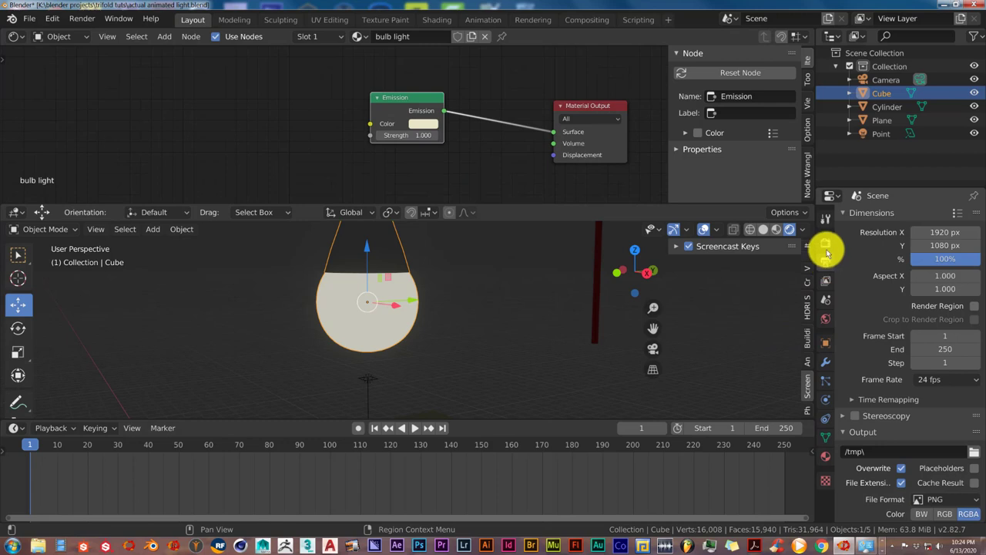
left_click(826, 246)
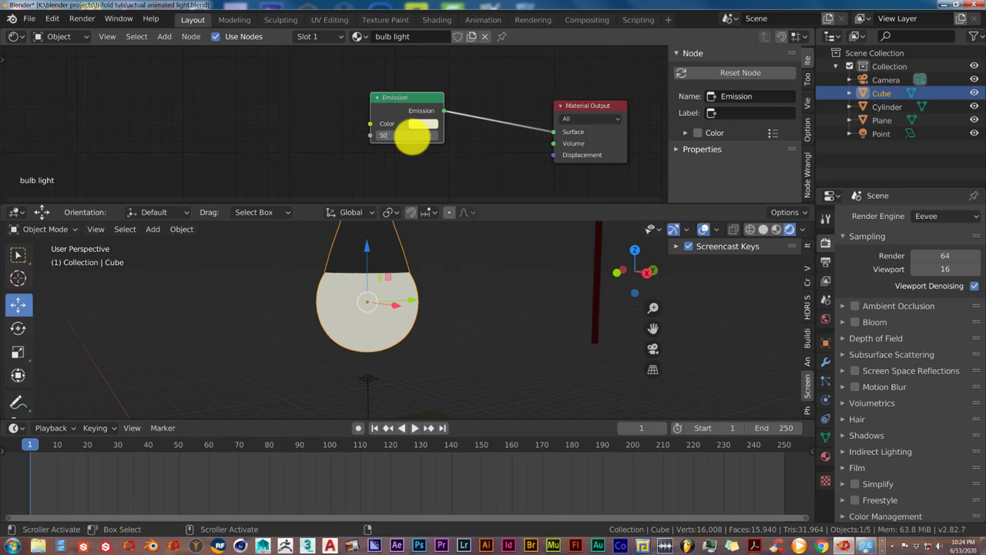
key("Return")
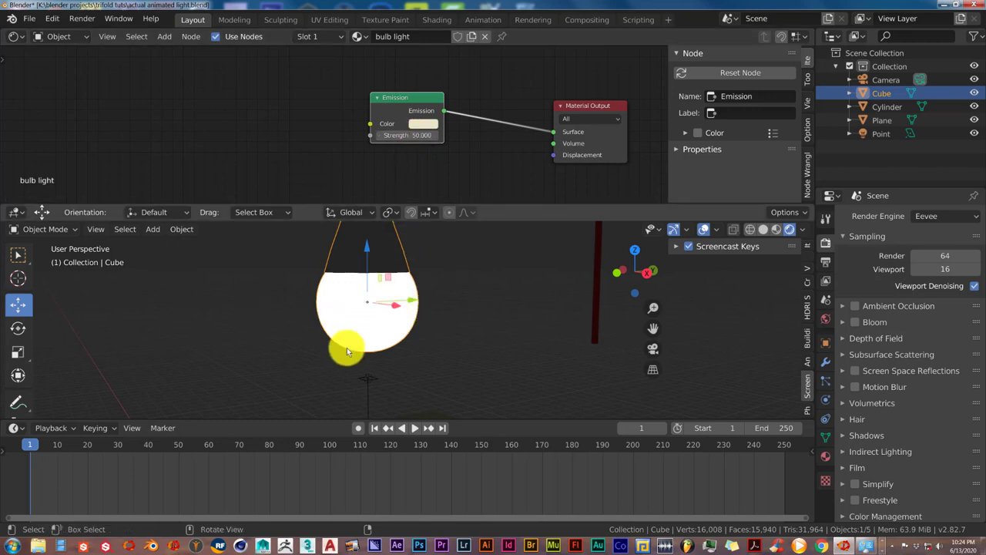
middle_click_drag(352, 304, 385, 326)
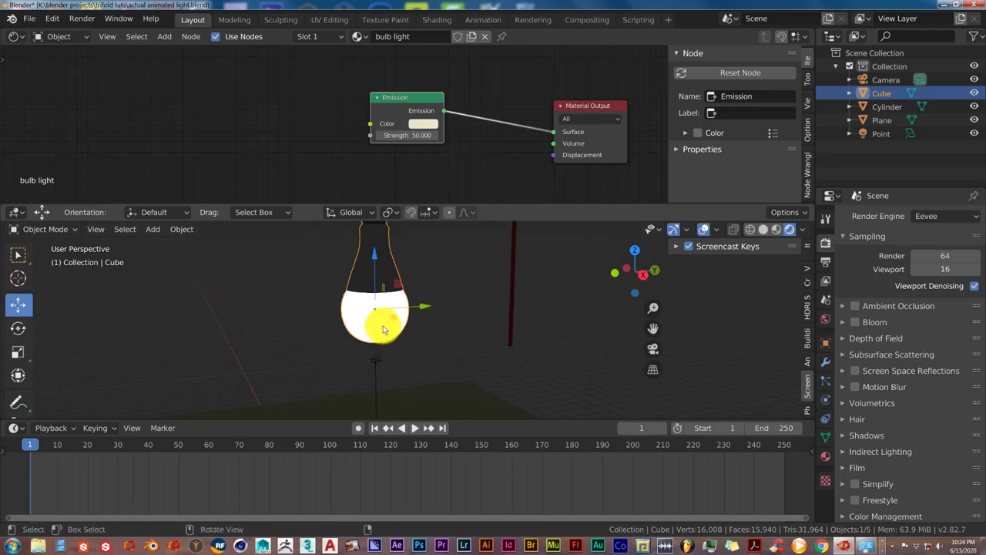
left_click(856, 323)
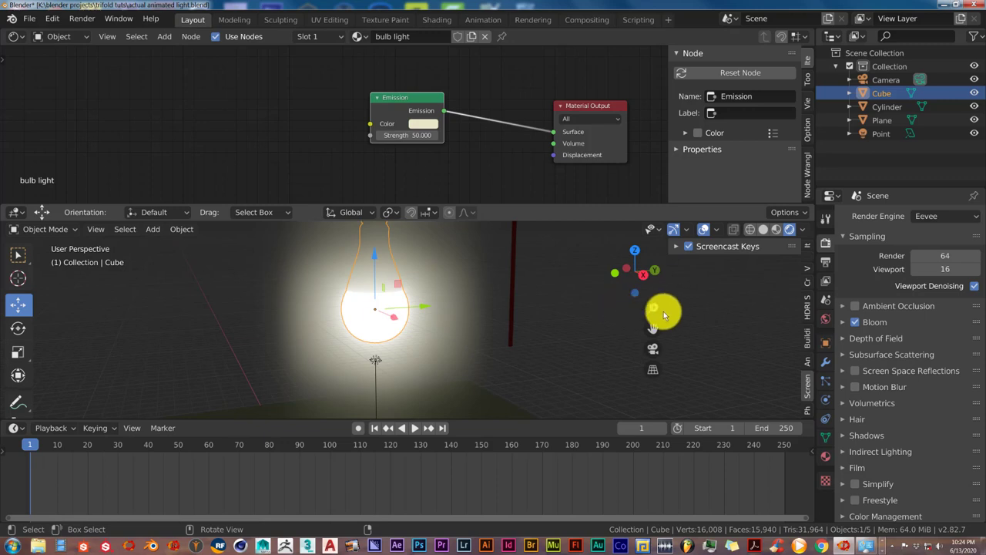
left_click(854, 322)
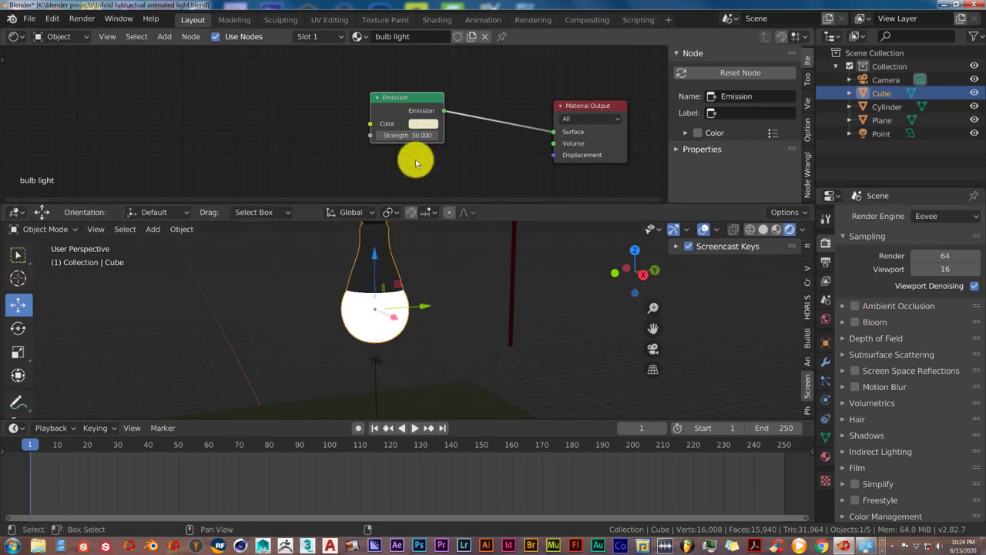
- Set the bulb light's Emission strength to 1 and enable Bloom in the Eevee render settings
scroll(422, 159, "up", 2)
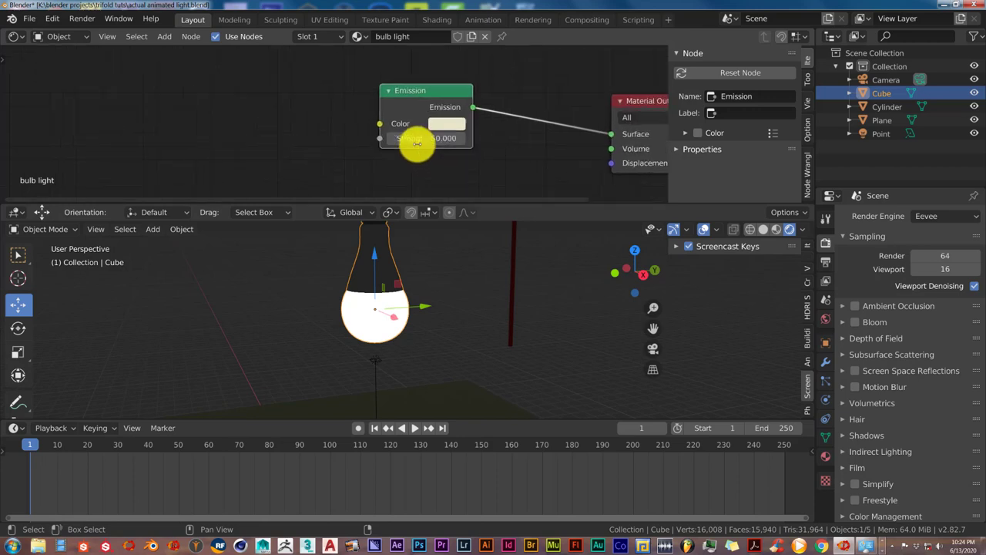
left_click(422, 138)
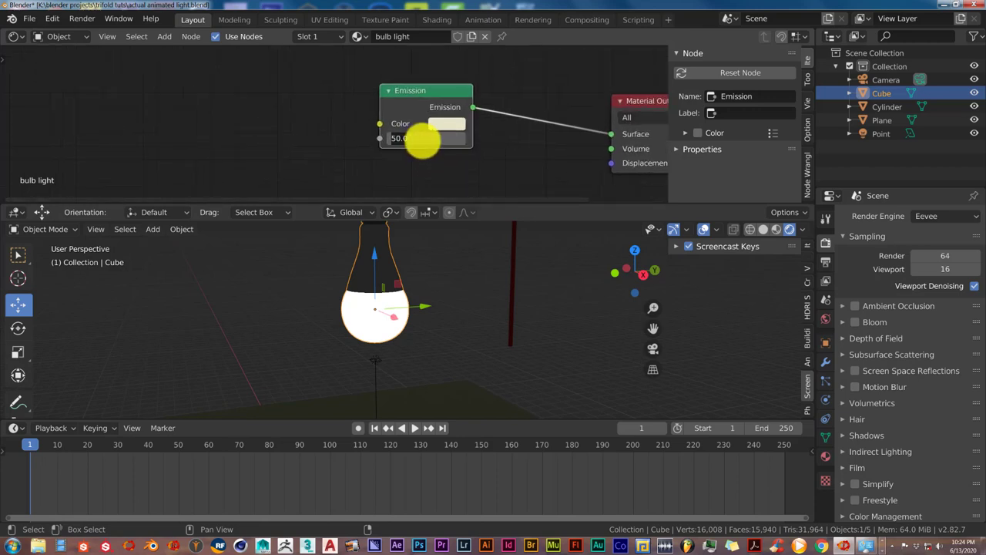
key("Return")
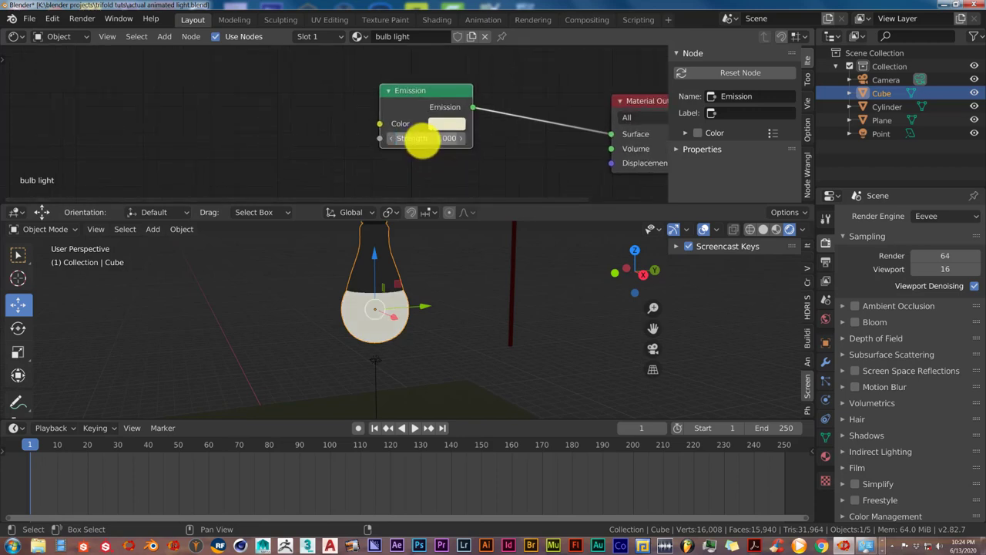
left_click(854, 323)
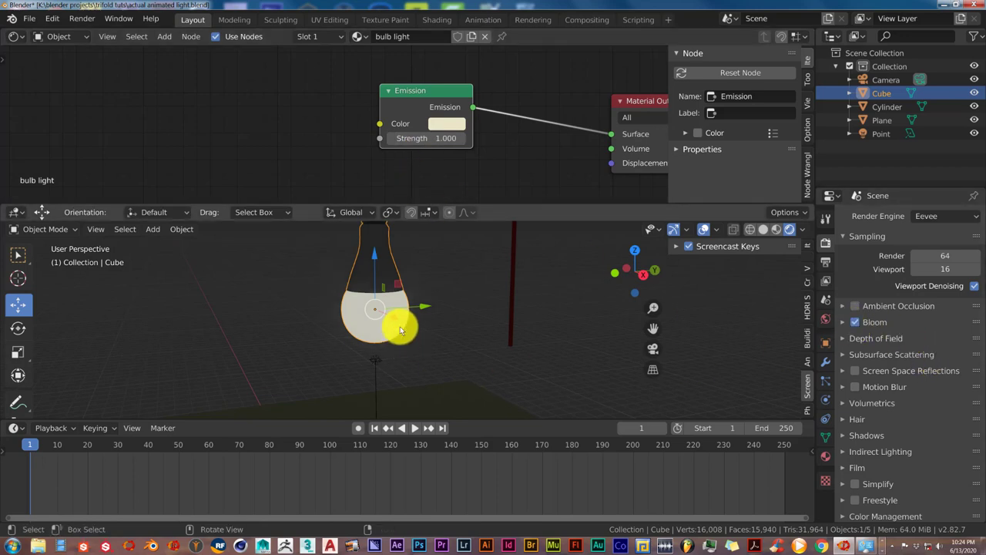
- Try an Emission strength of 0 on the bulb light material and restore it to 1
left_click(416, 140)
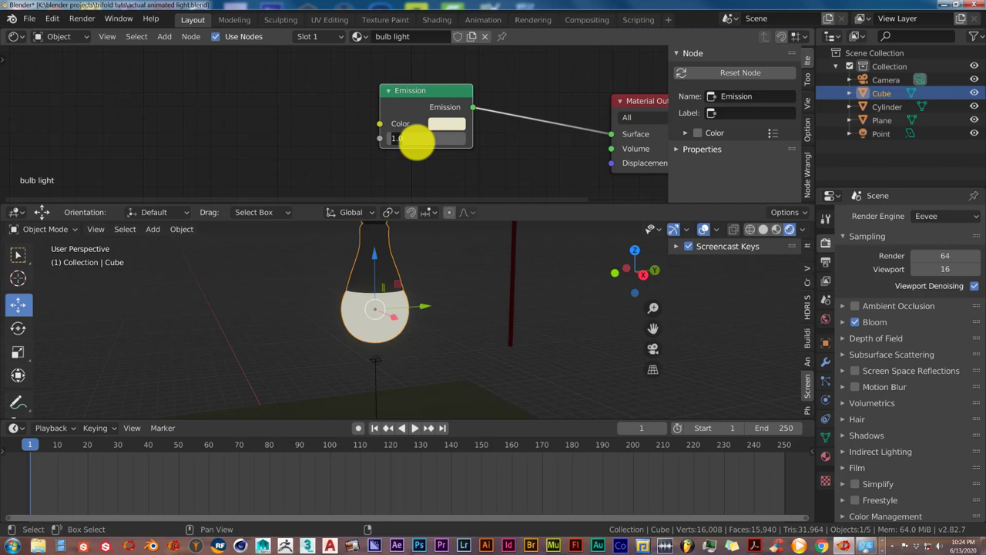
key("Return")
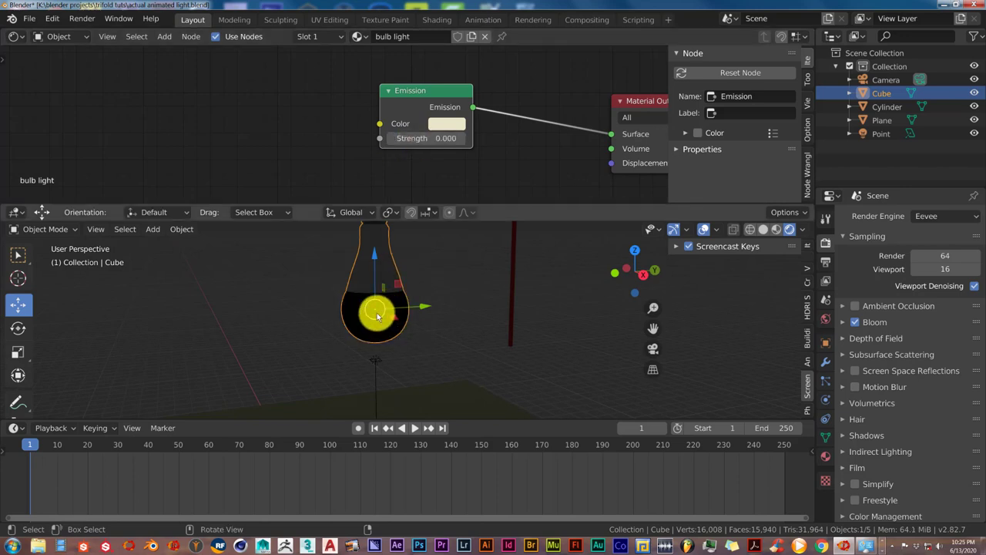
left_click(408, 139)
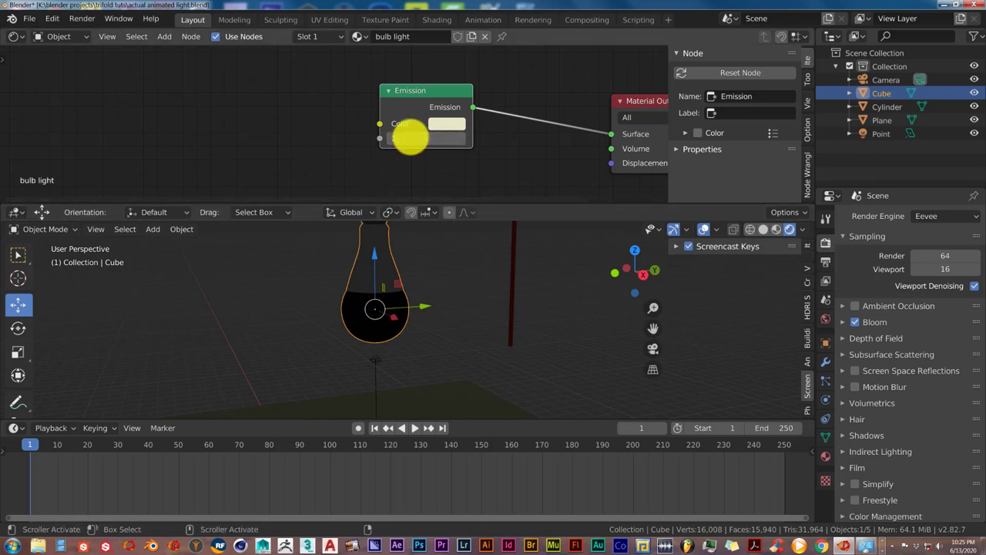
type("1")
key("Return")
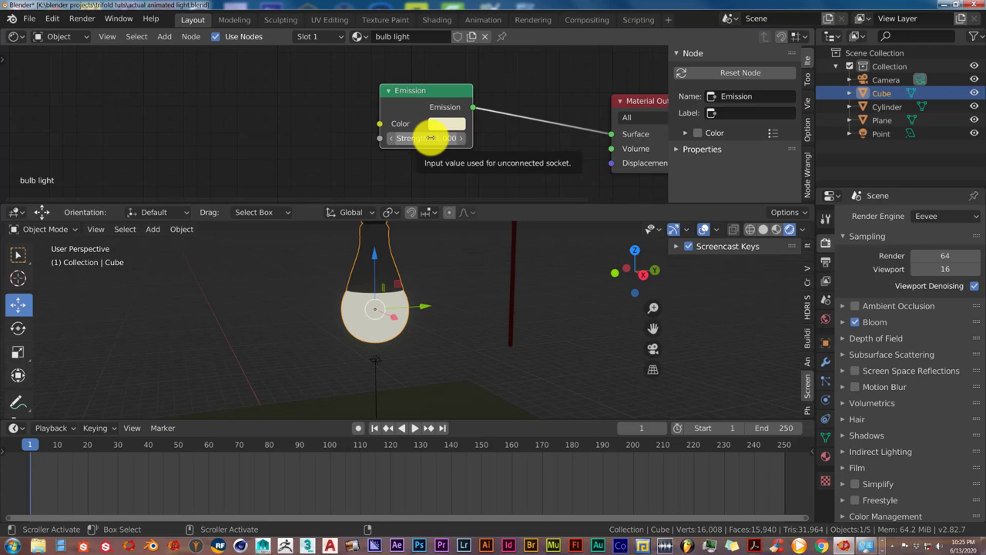
- Keyframe the bulb light's Emission strength of 1 at frame 1 and again at frame 20
key("i")
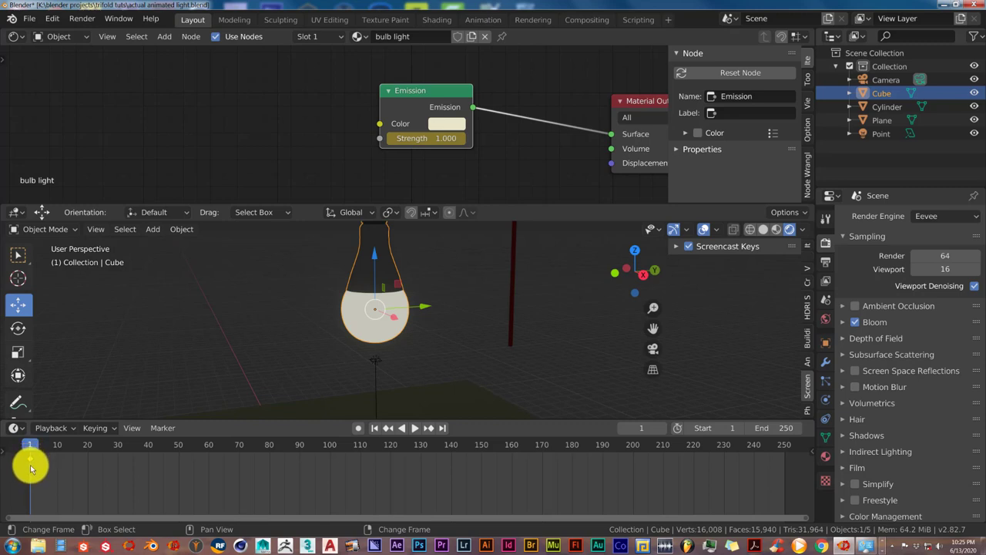
left_click(87, 447)
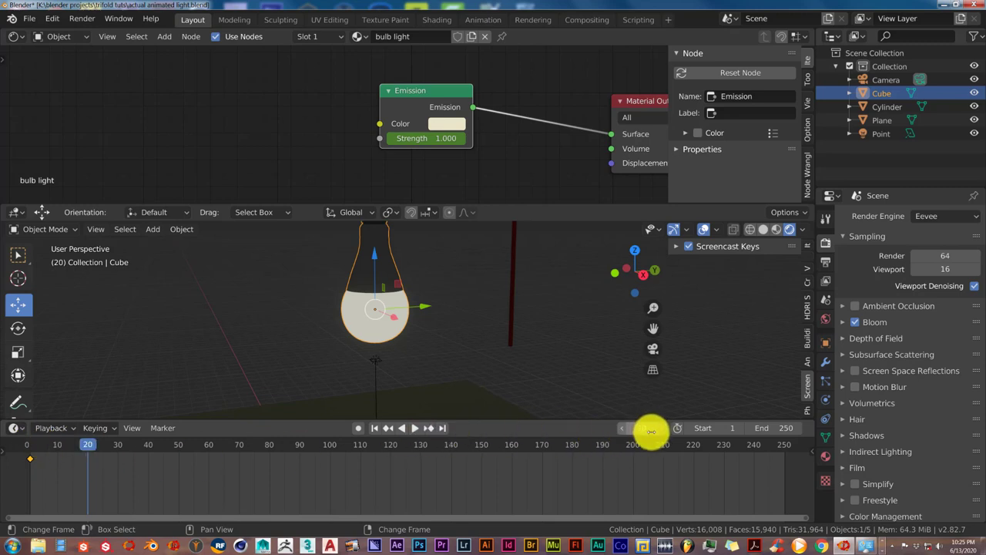
left_click_drag(650, 430, 668, 434)
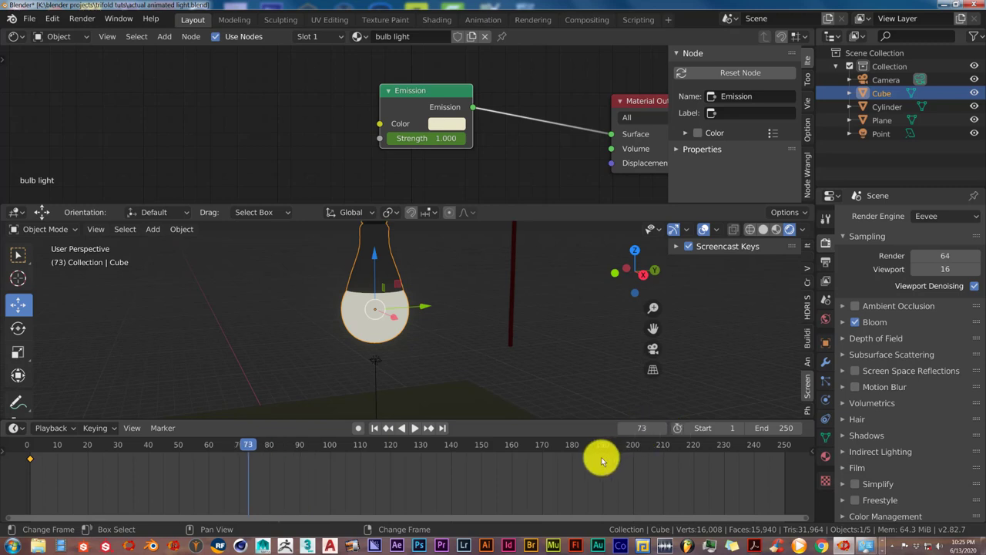
left_click(85, 452)
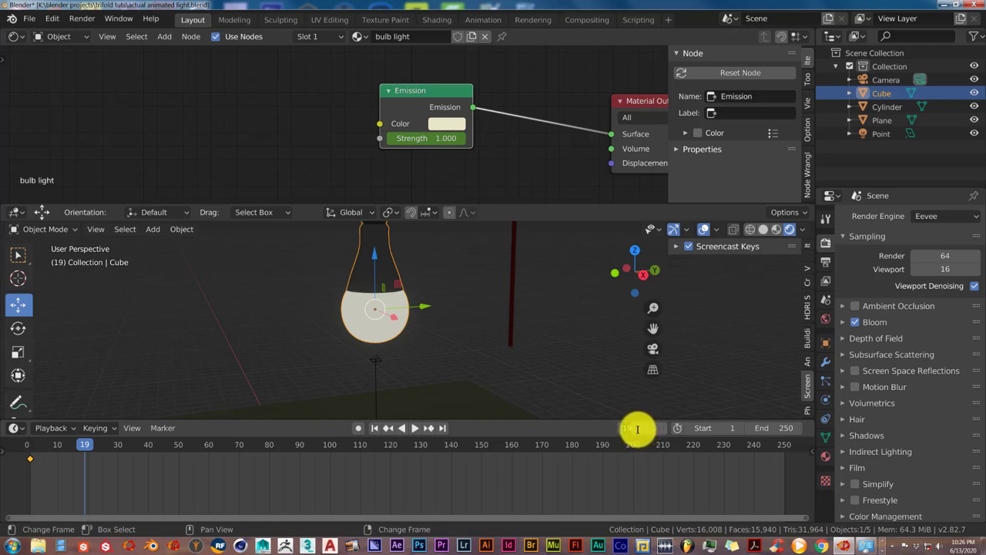
key("Right")
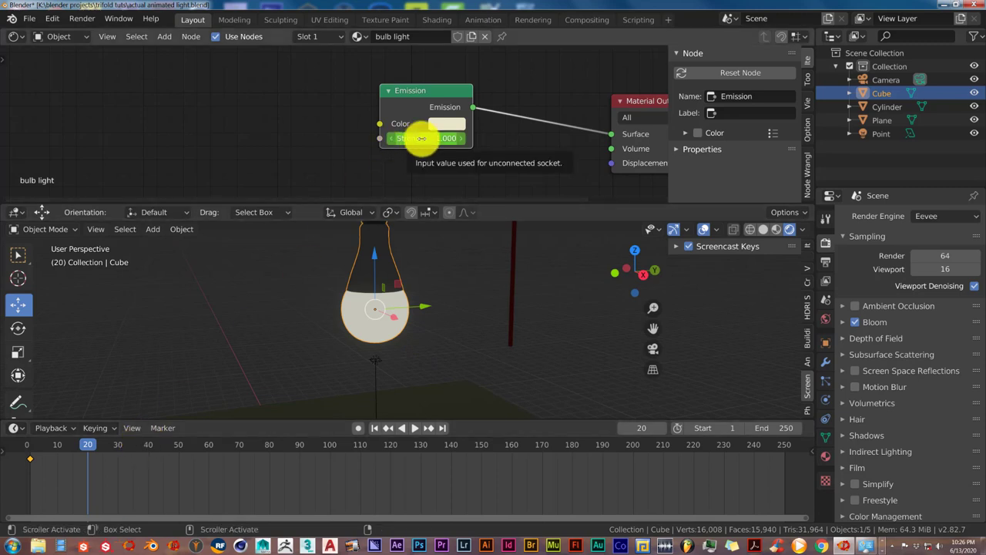
key("i")
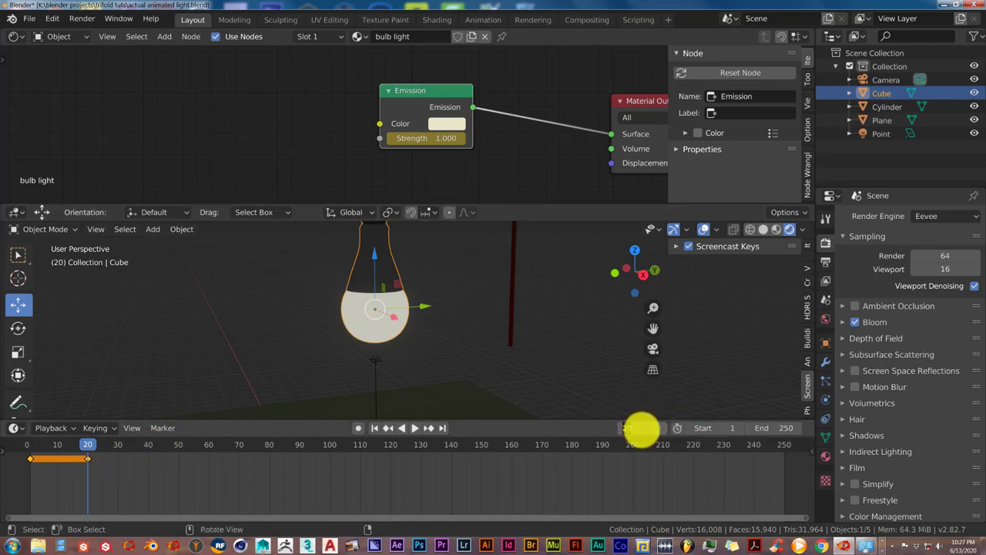
- Keyframe the bulb light's Emission strength of 50 at frame 30
key("Return")
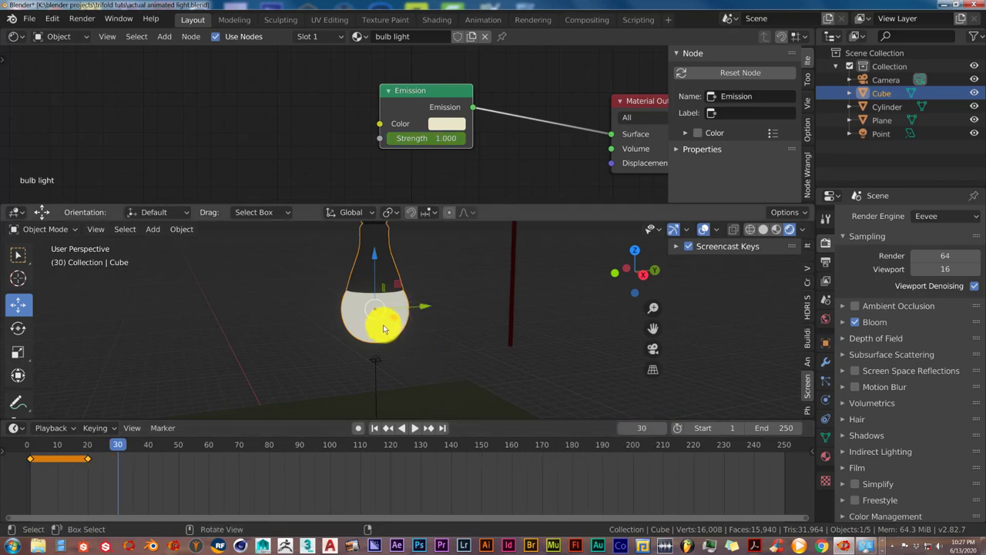
left_click(422, 138)
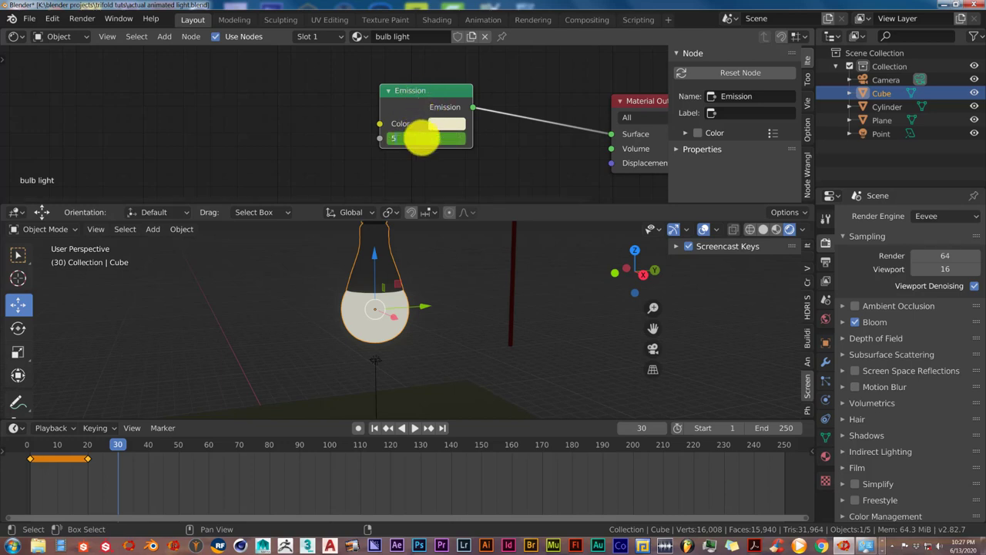
key("Return")
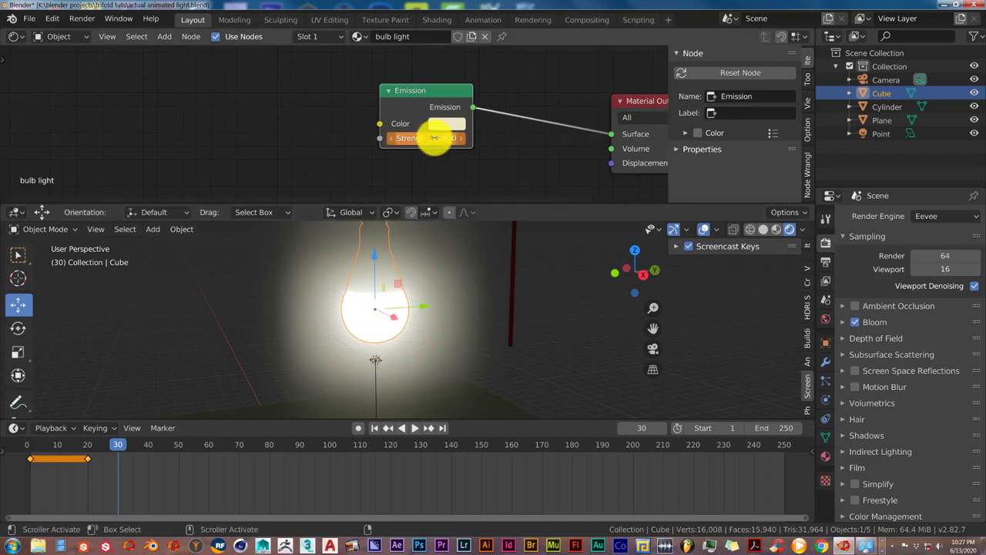
key("i")
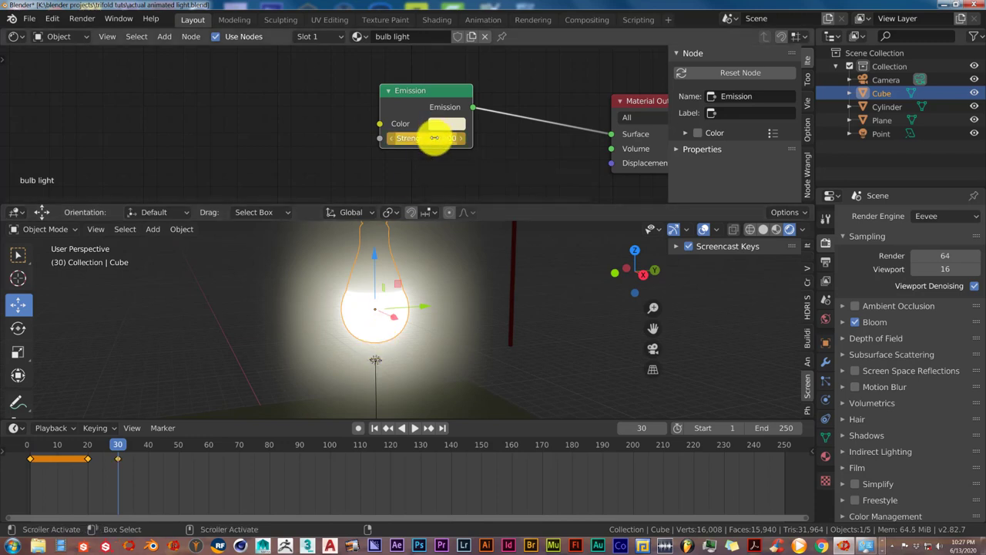
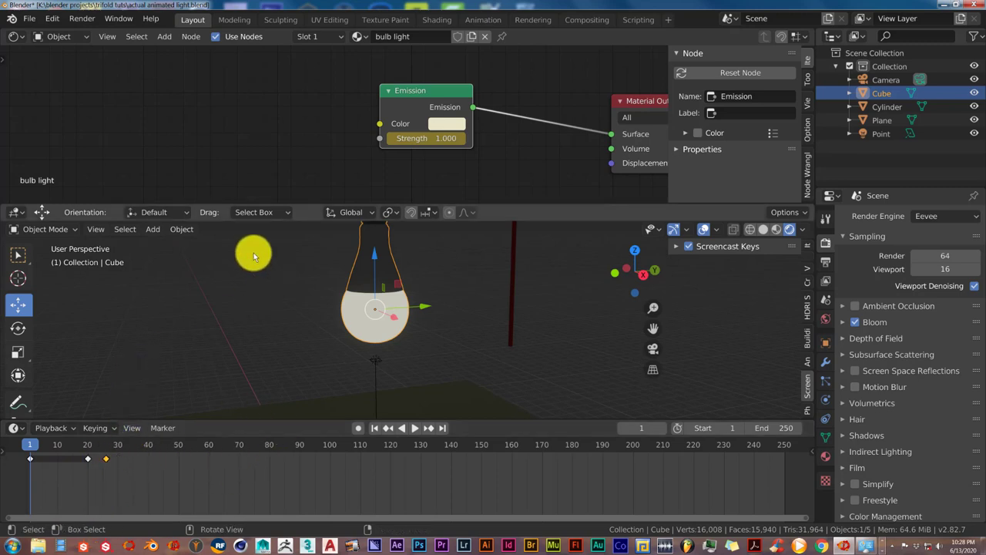
- Try moving the strength-50 keyframe to frame 23 and play the animation to check how fast the bulb lights up
left_click(17, 37)
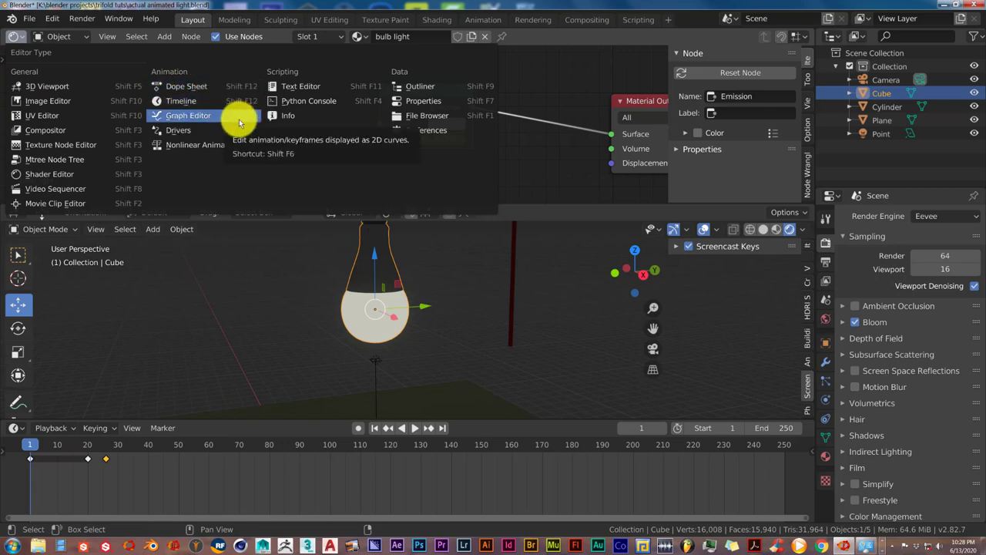
key("g")
left_click(101, 459)
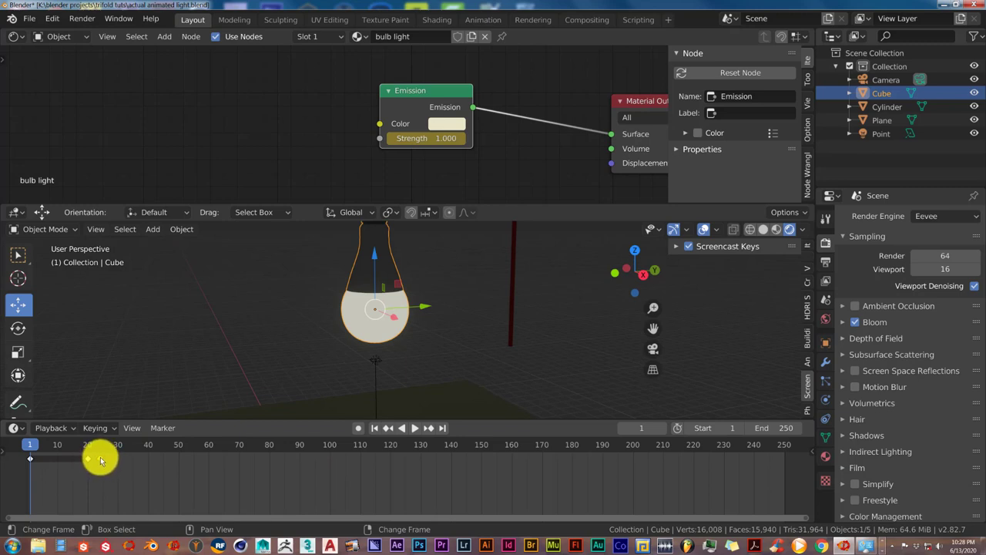
key("g")
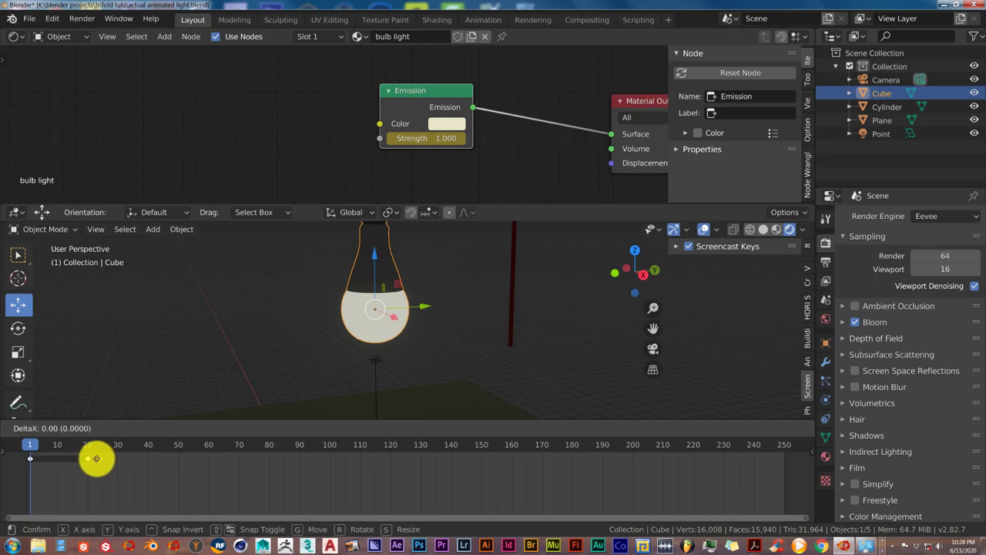
left_click(96, 458)
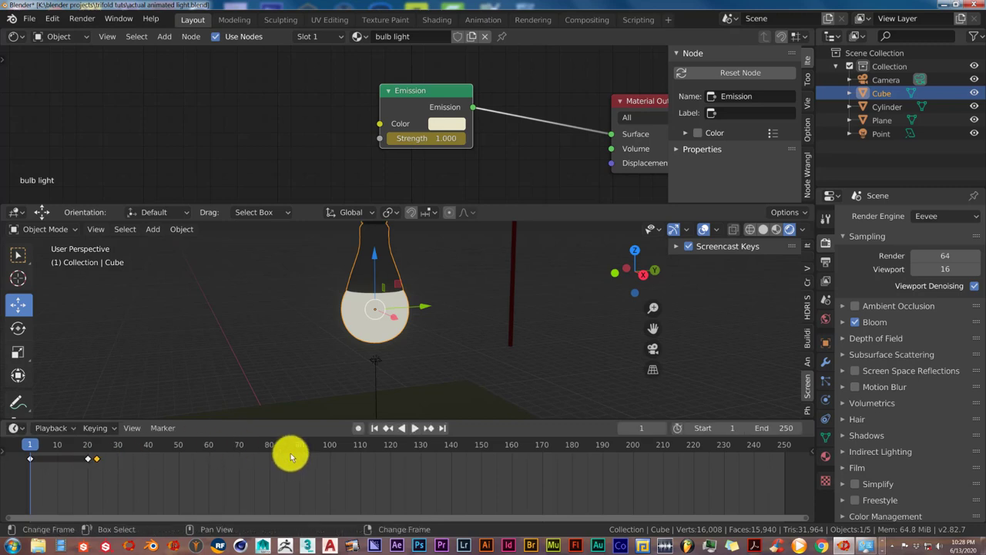
left_click(416, 430)
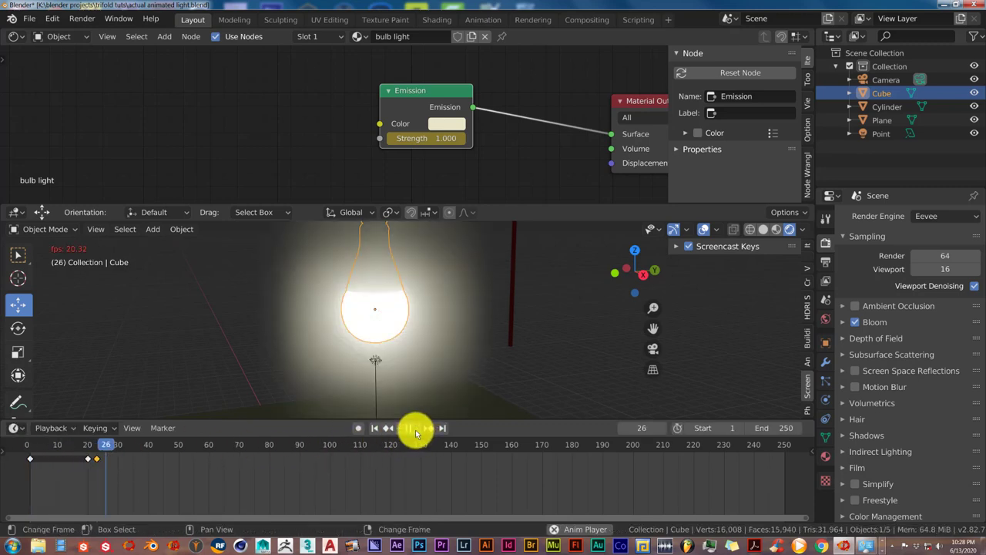
left_click(414, 429)
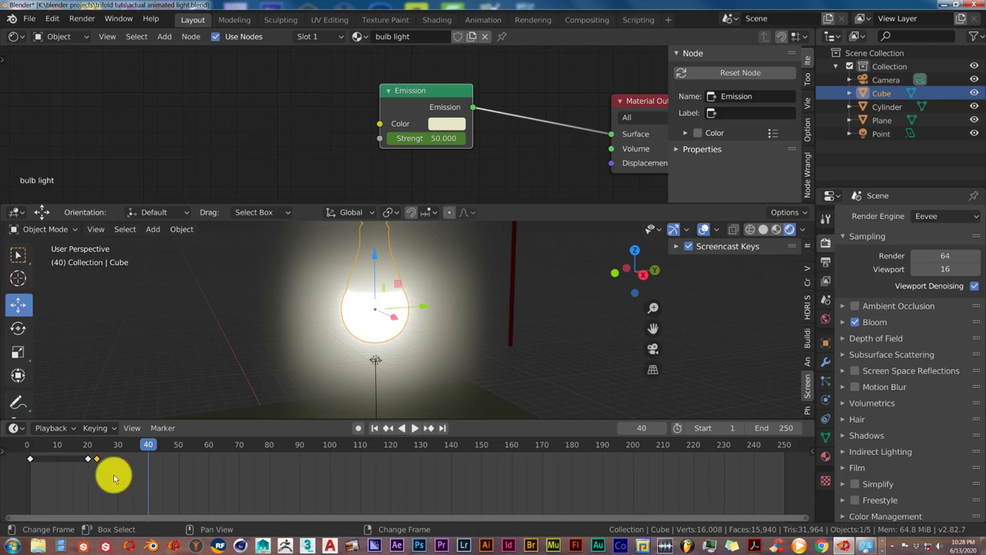
- Try moving the strength-50 keyframe to frame 22 and play the animation from frame 1
left_click(374, 428)
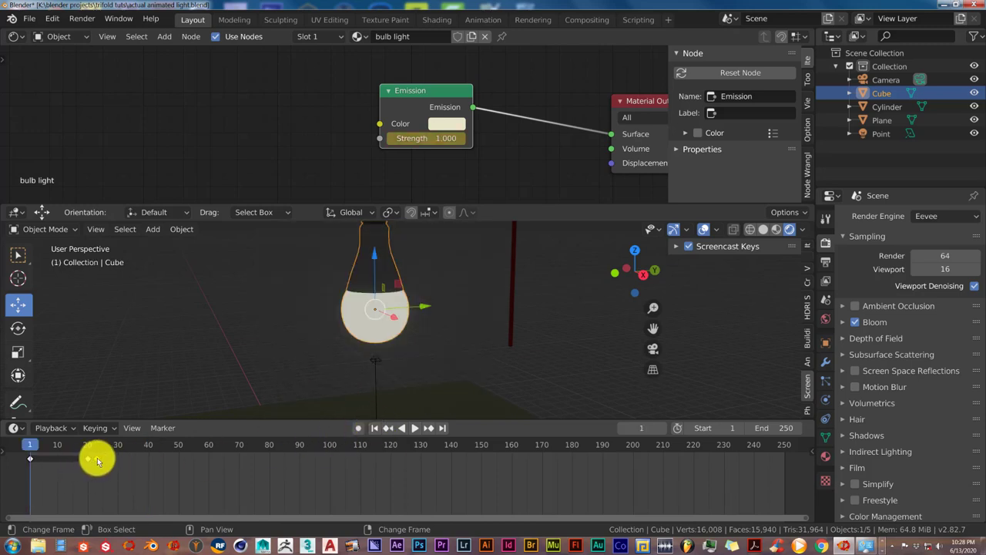
left_click_drag(96, 460, 94, 460)
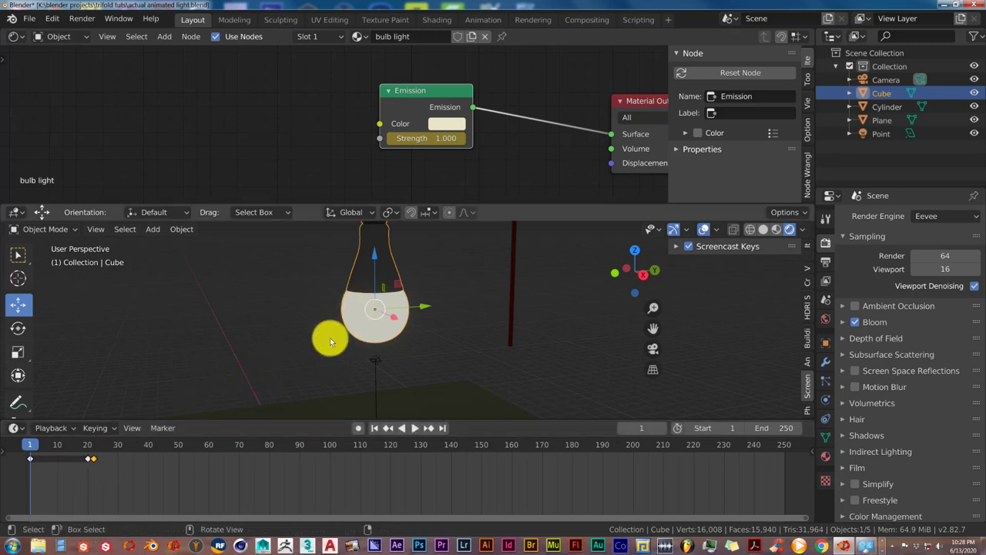
left_click(414, 428)
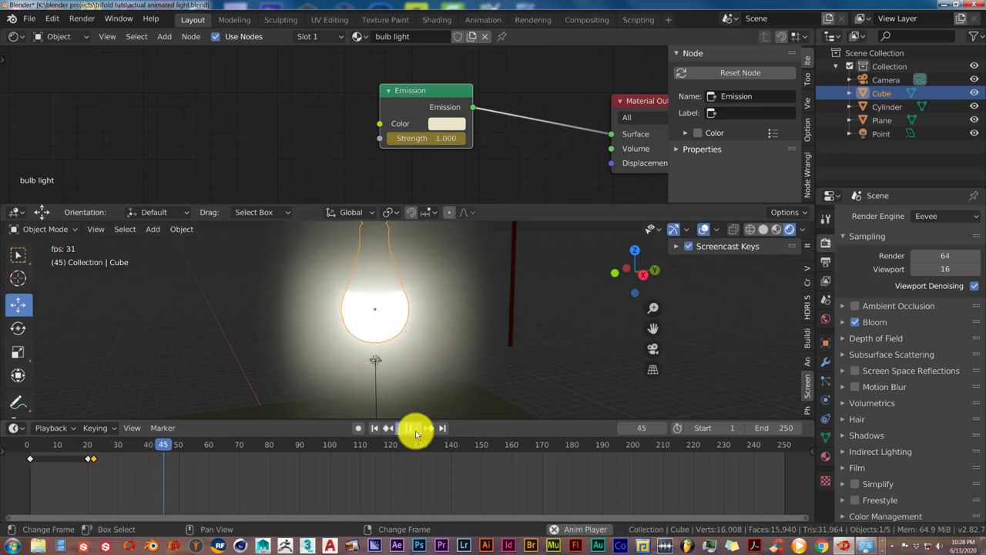
left_click(415, 430)
- Move the strength-50 keyframe to frame 21, directly after the keyframe at frame 20
left_click_drag(84, 465, 101, 462)
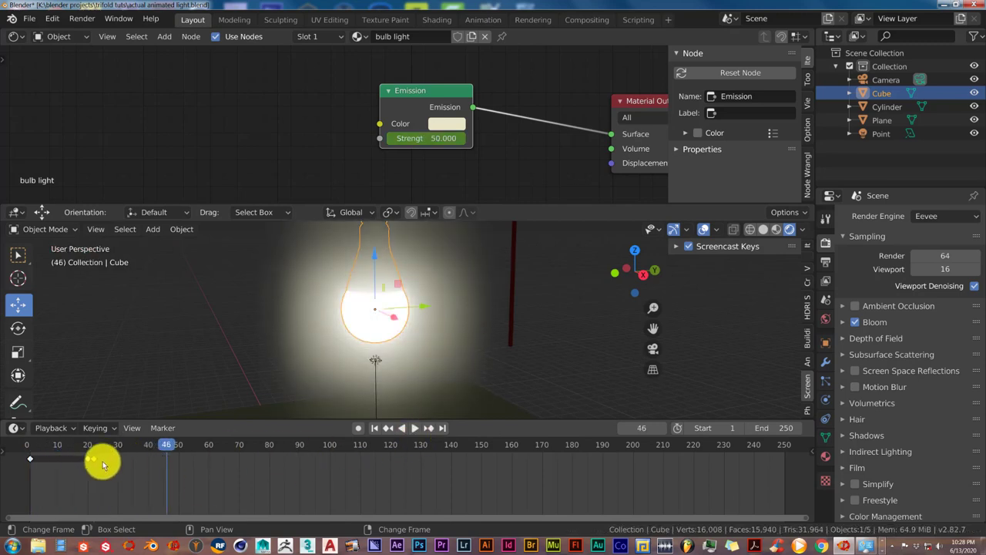
scroll(94, 466, "up", 2)
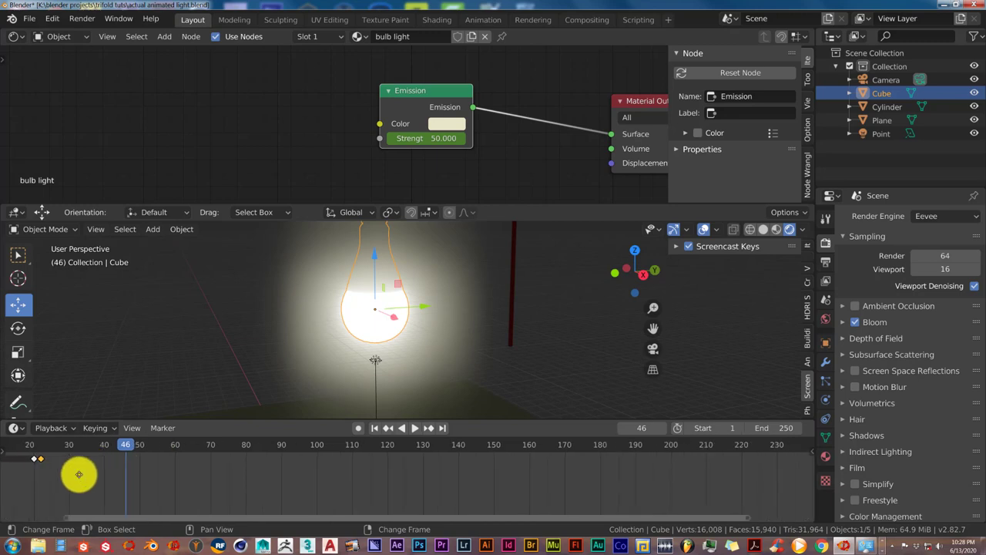
middle_click_drag(78, 474, 311, 478)
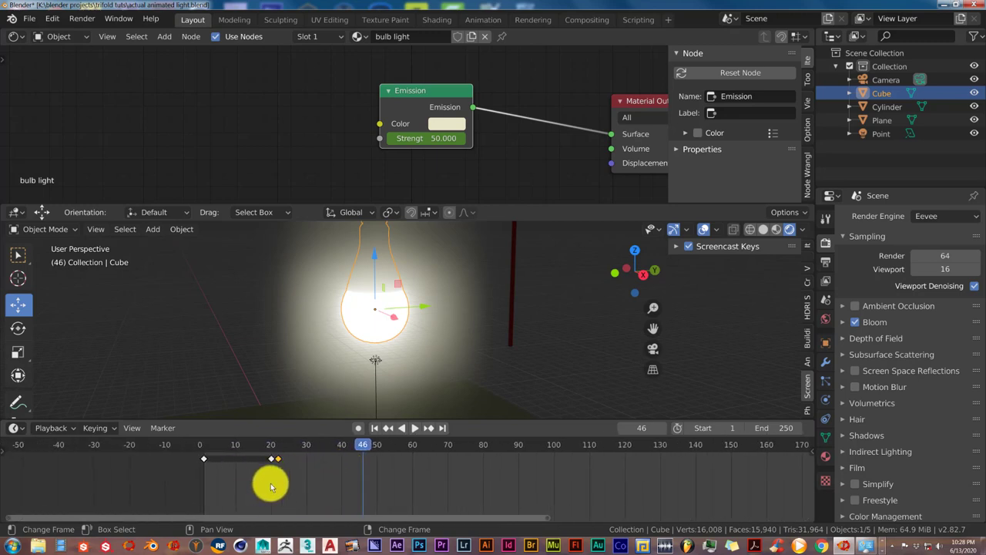
scroll(270, 484, "up", 4)
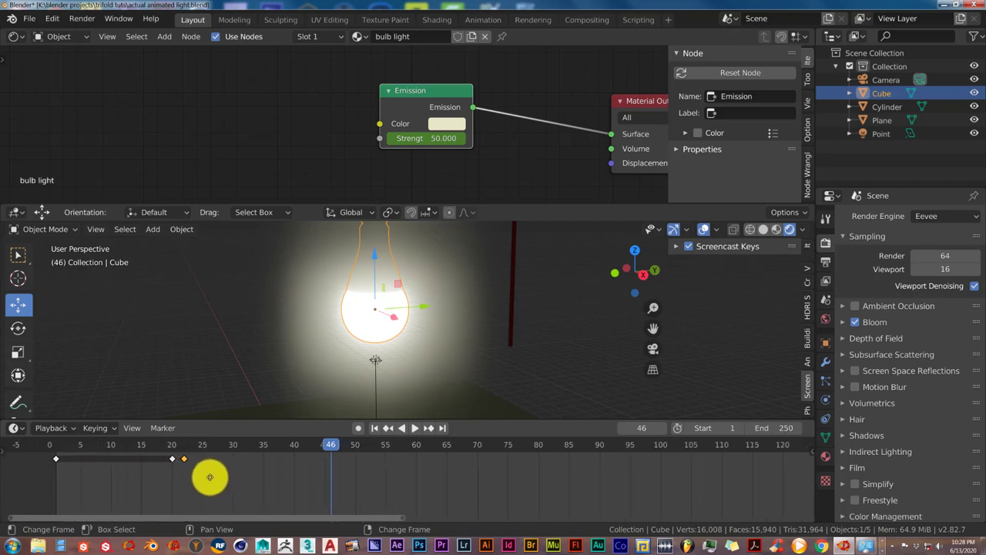
scroll(209, 477, "up", 3)
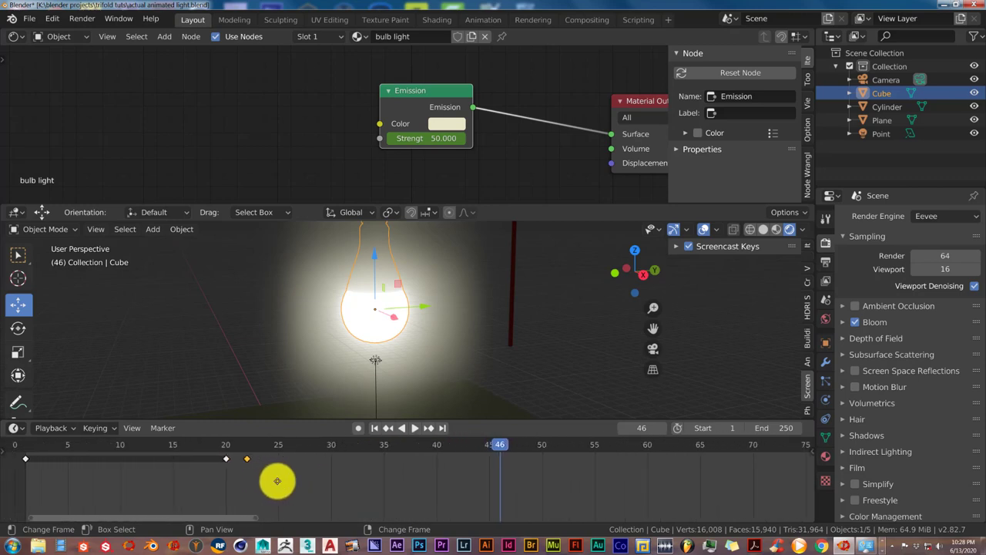
middle_click_drag(278, 481, 341, 484)
scroll(320, 483, "up", 1)
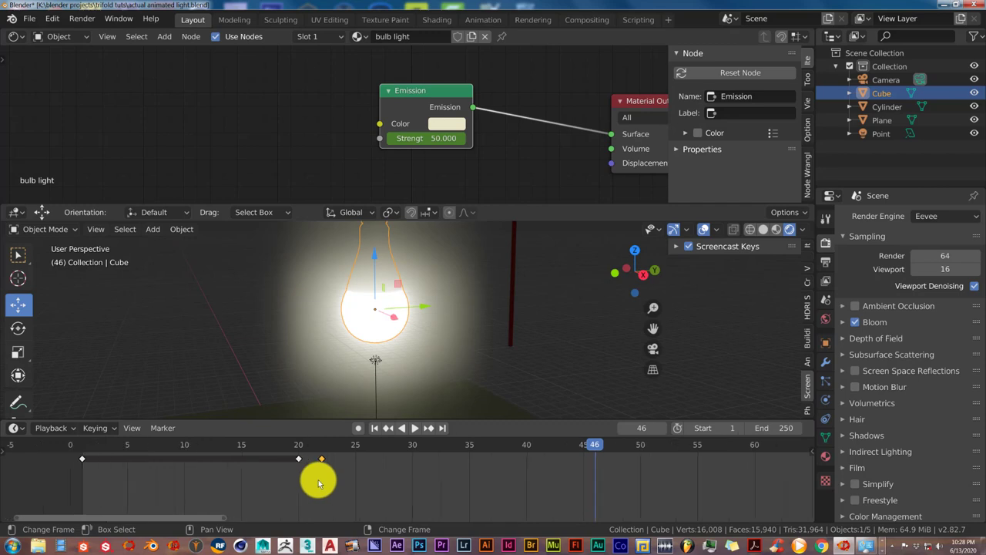
scroll(319, 482, "up", 3)
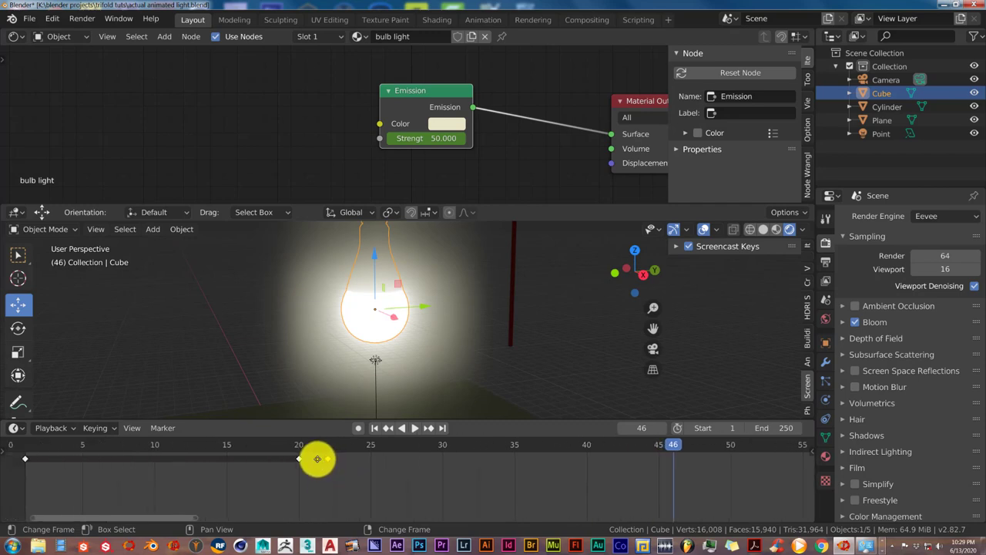
mouse_move(317, 459)
left_mouse_down()
mouse_move(301, 461)
mouse_move(310, 460)
left_mouse_up()
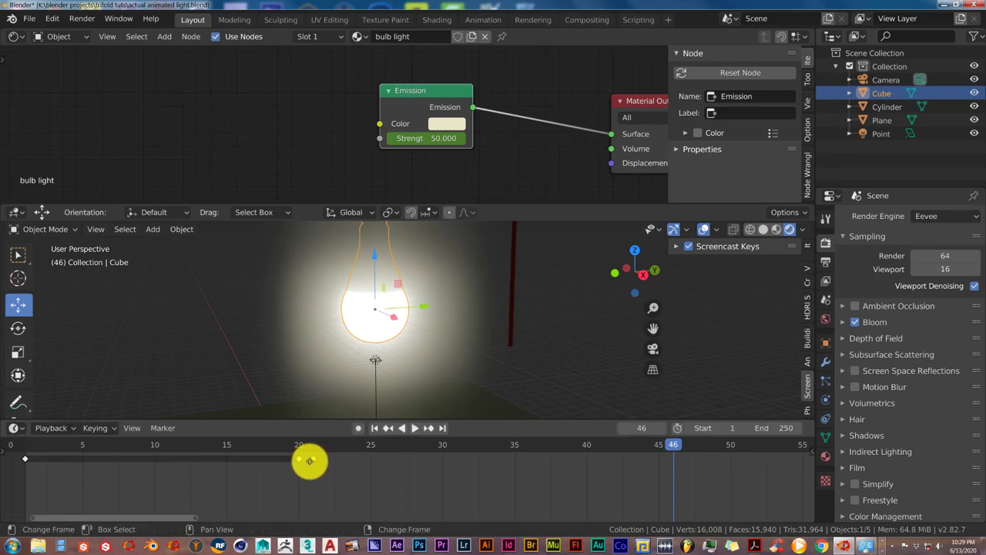
- Play the animation from frame 1 to check the instant switch-on, and return to the first frame
left_click(375, 427)
left_click(415, 428)
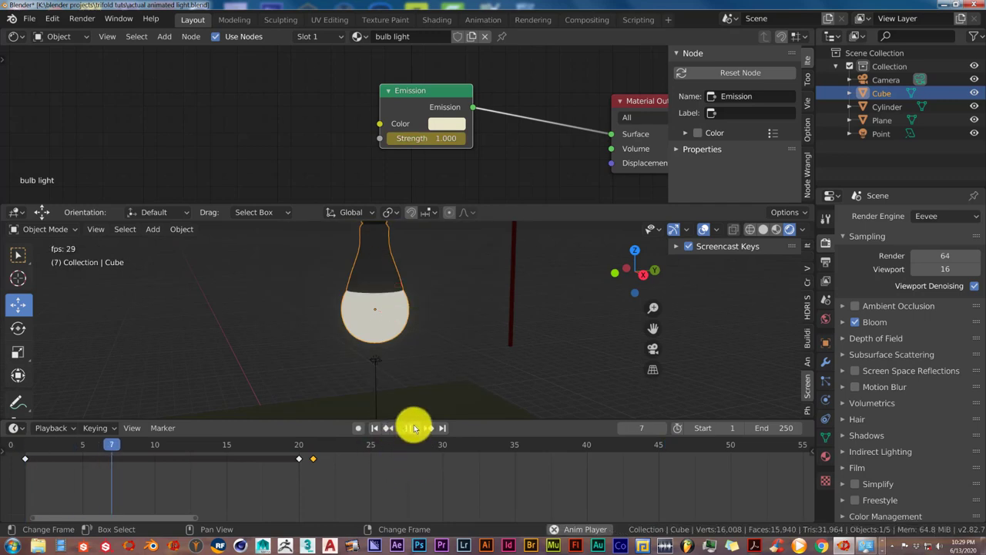
left_click(415, 428)
left_click(373, 428)
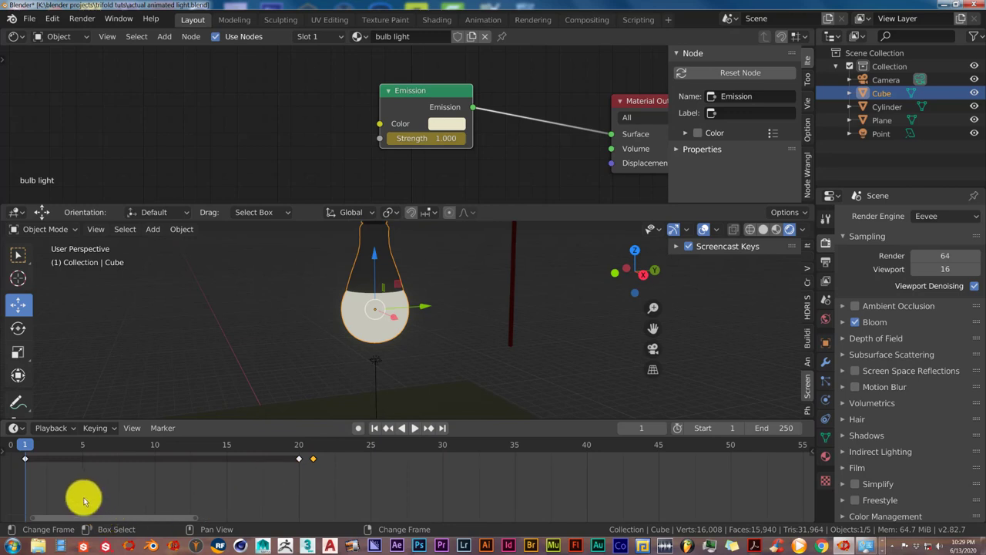
- Duplicate the strength-1 keyframes at frames 1 and 20 to frames 22 and 41, and play the animation
left_click(298, 458)
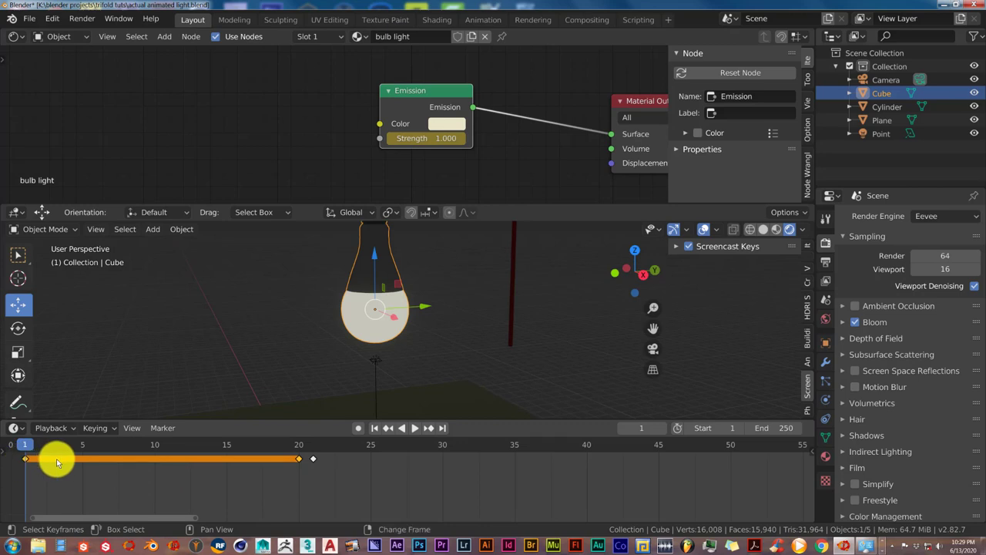
key("g")
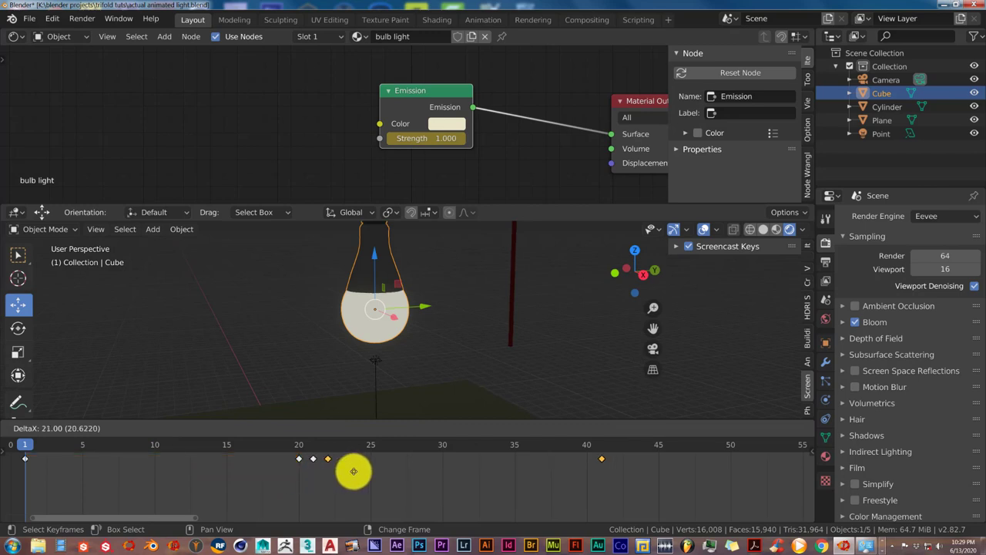
left_click(354, 471)
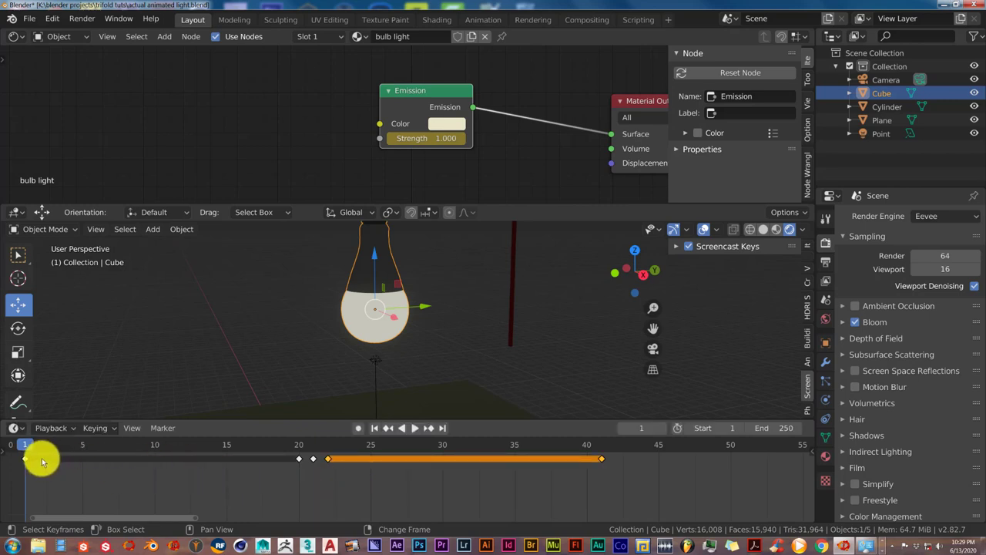
left_click(298, 460)
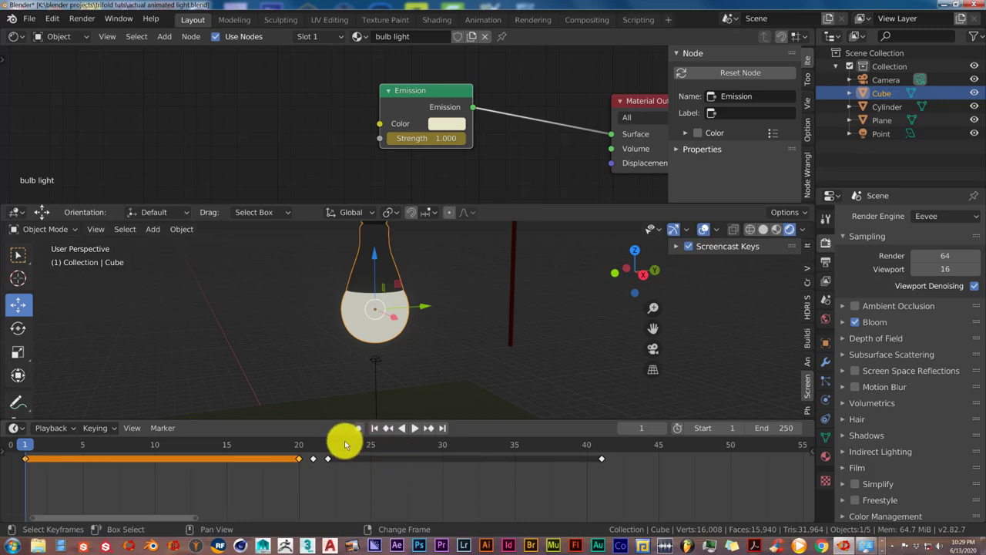
left_click(414, 428)
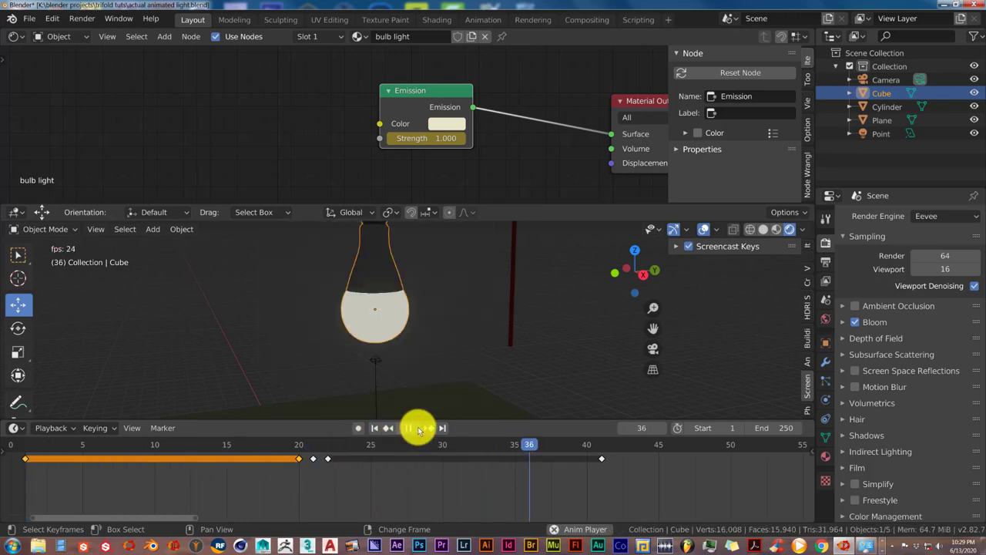
left_click(416, 428)
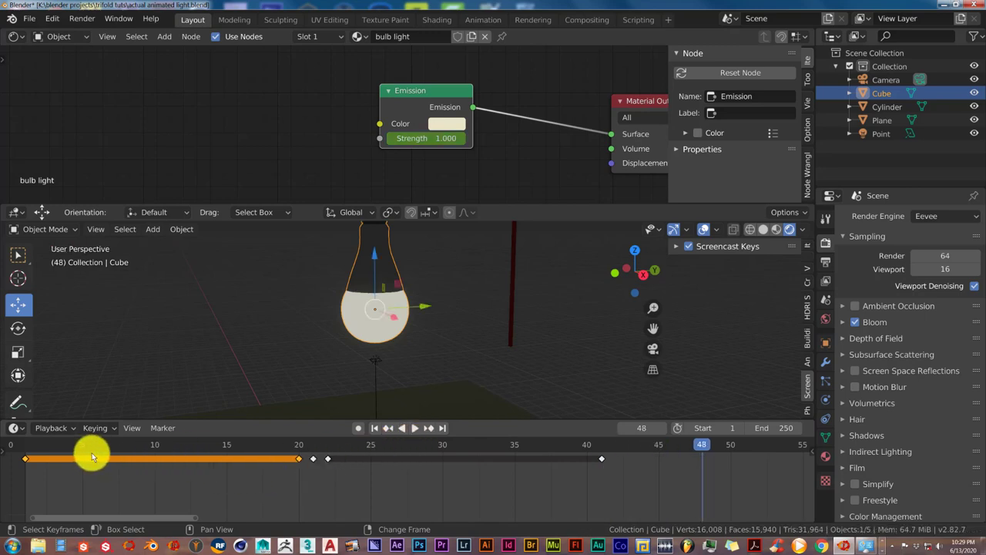
- Move the duplicated pair of strength-1 keyframes to frames 35 and 54, and play the animation from frame 1
left_click(325, 459)
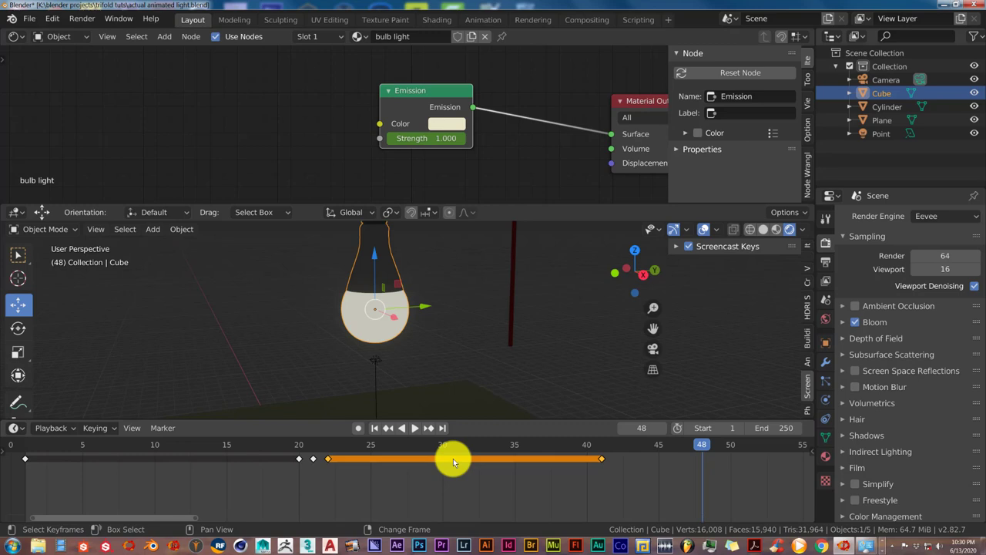
key("g")
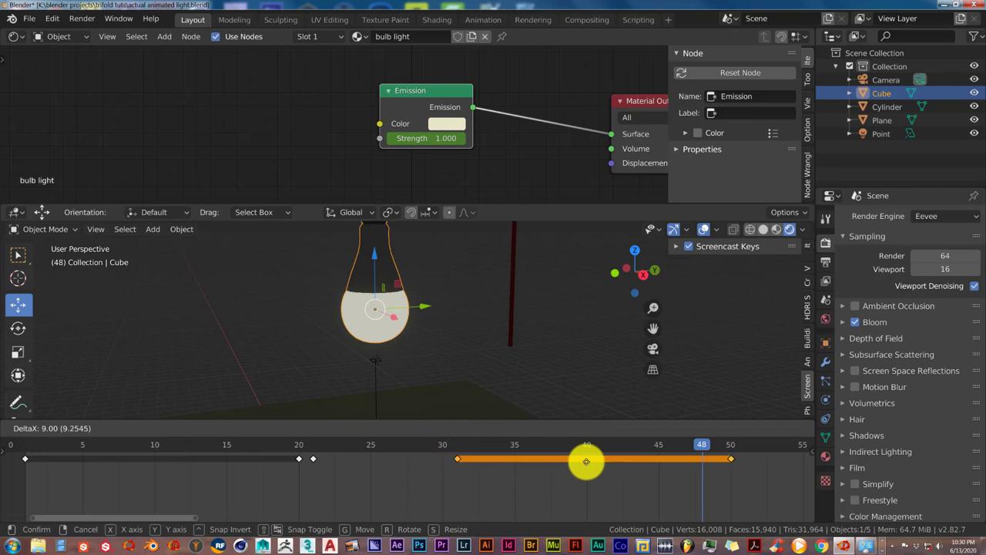
left_click(638, 468)
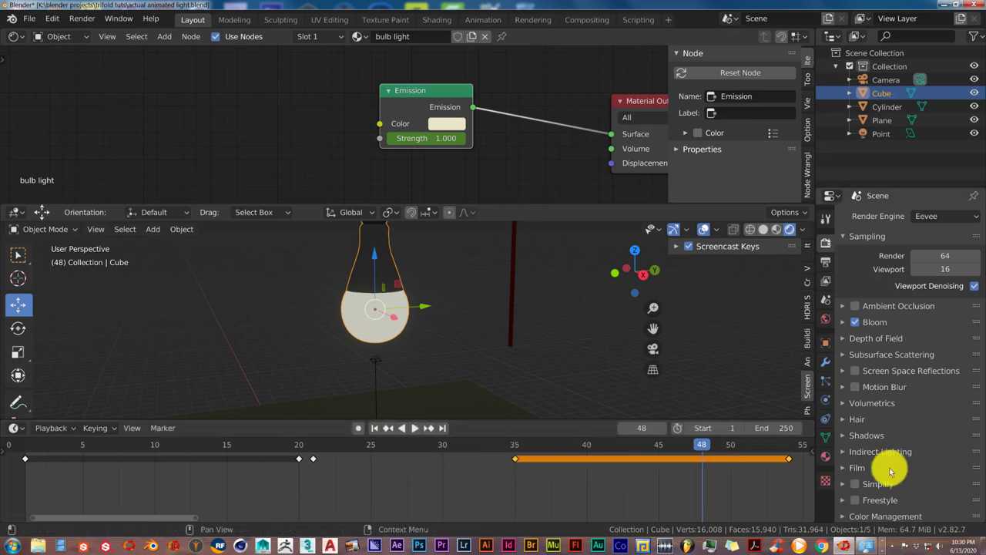
left_click(372, 428)
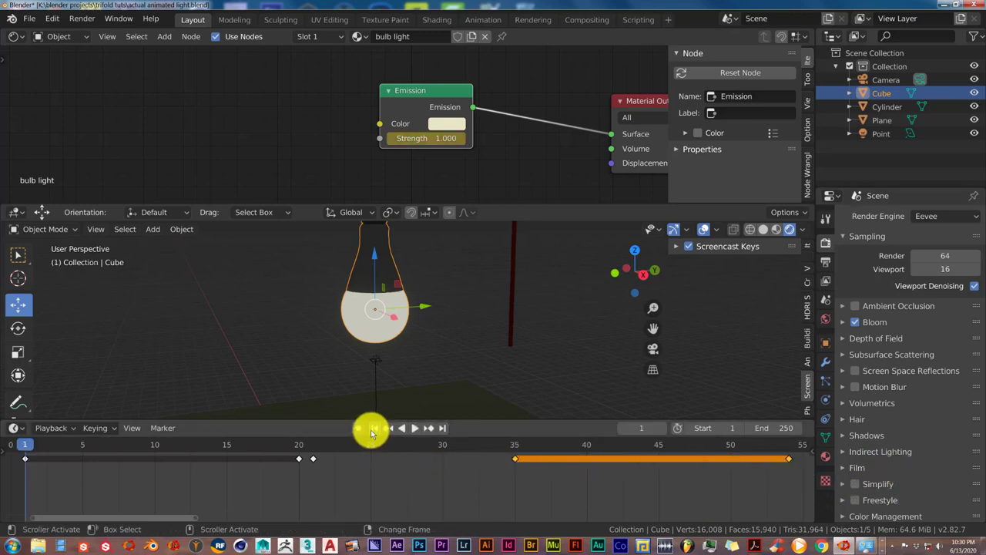
left_click(415, 429)
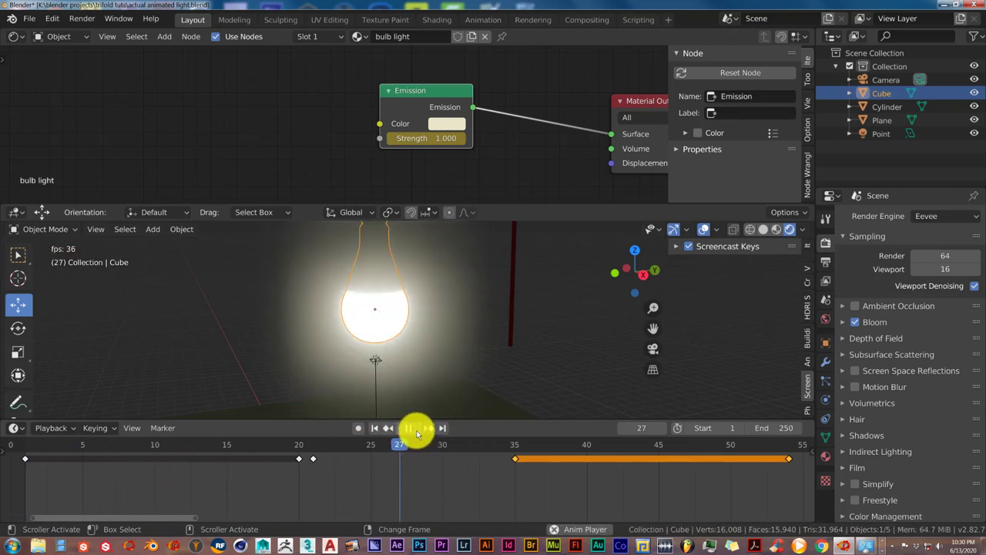
- Stop the playback and duplicate the strength-50 keyframe at frame 21 to frame 34, directly before the keyframe at frame 35
left_click(414, 429)
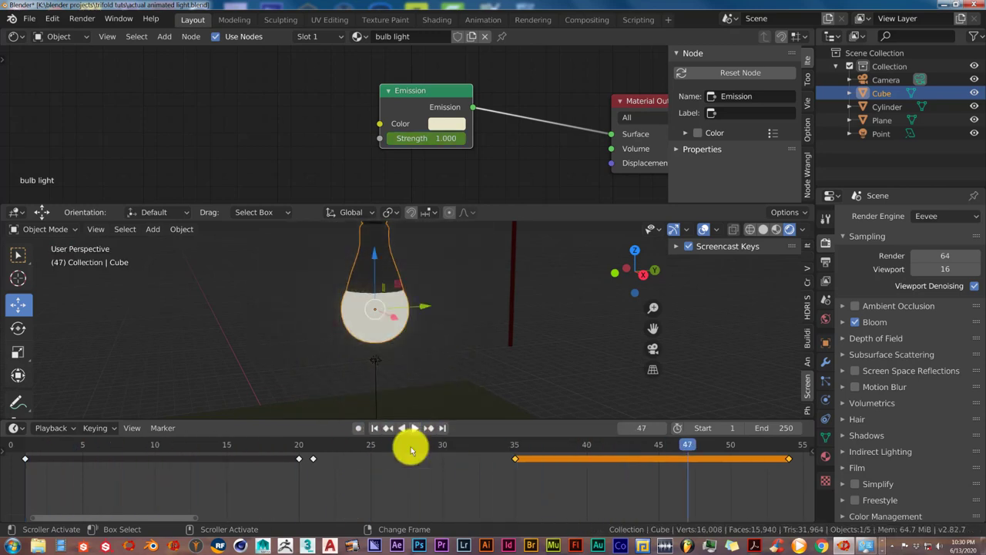
left_click(313, 458)
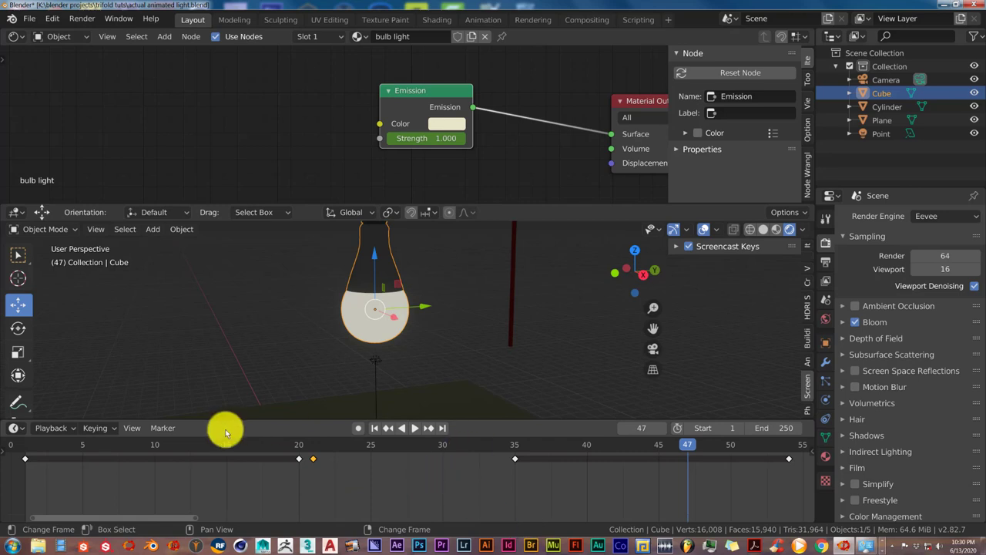
left_click(313, 458)
key("shift+d")
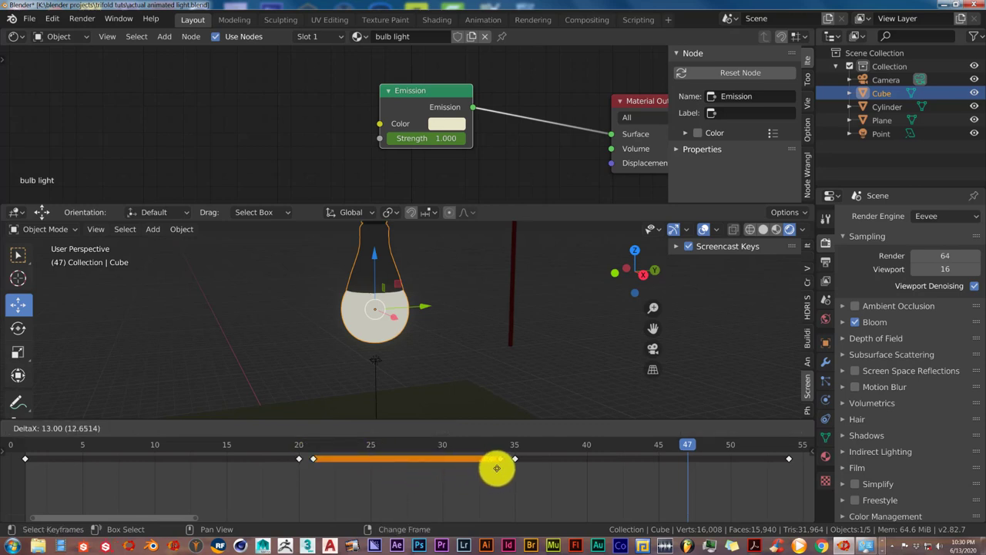
left_click(497, 468)
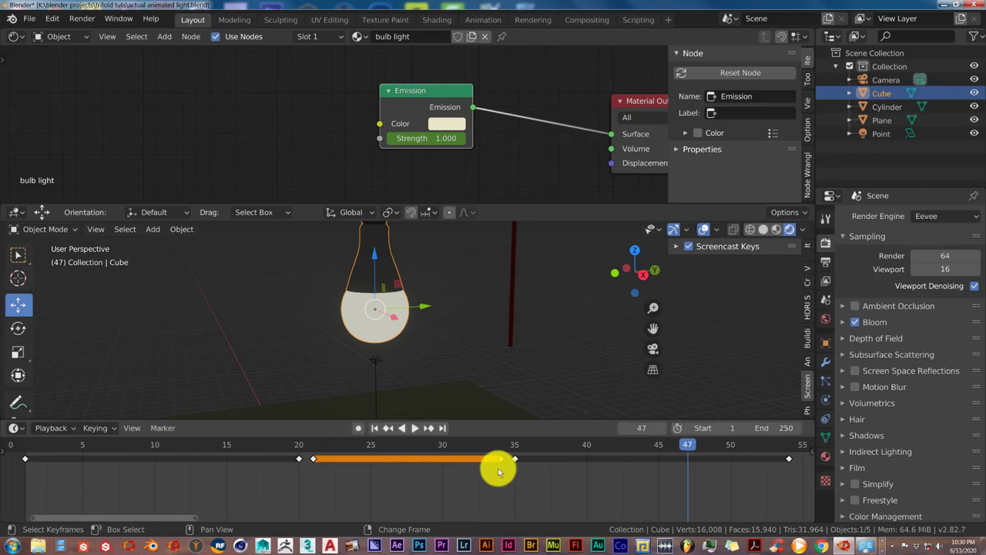
- Play the animation from frame 1 to check the bulb switching on and off, and return to the first frame
left_click(374, 428)
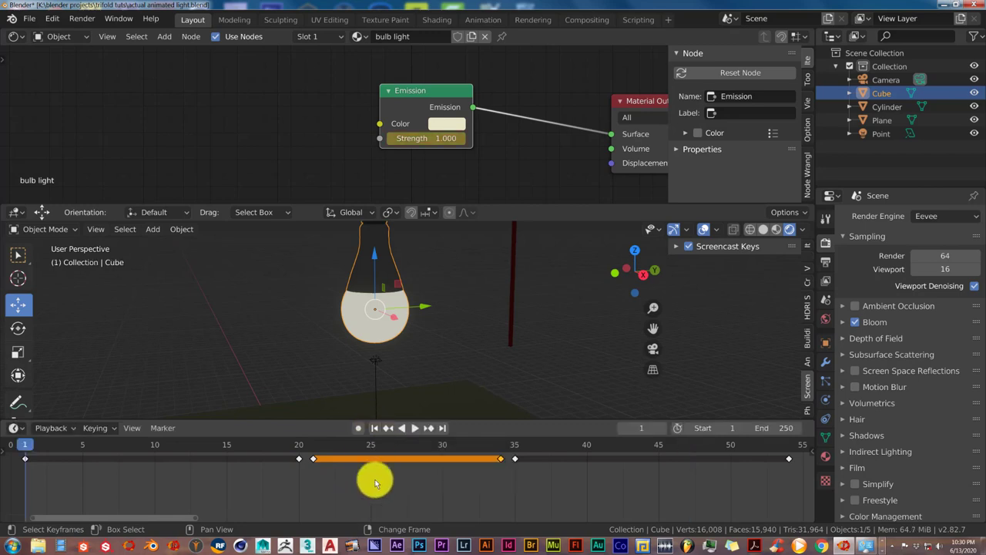
left_click(420, 428)
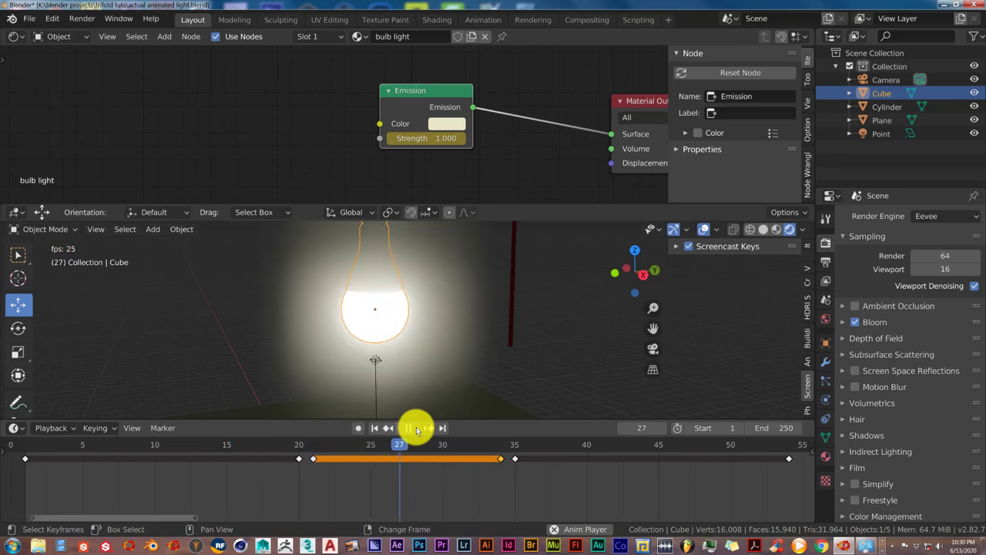
left_click(411, 428)
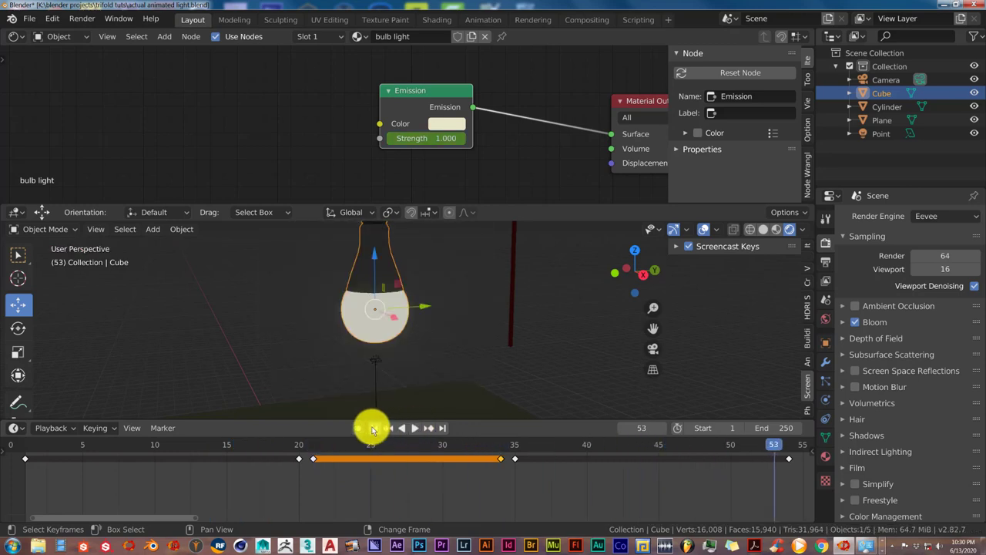
left_click(374, 427)
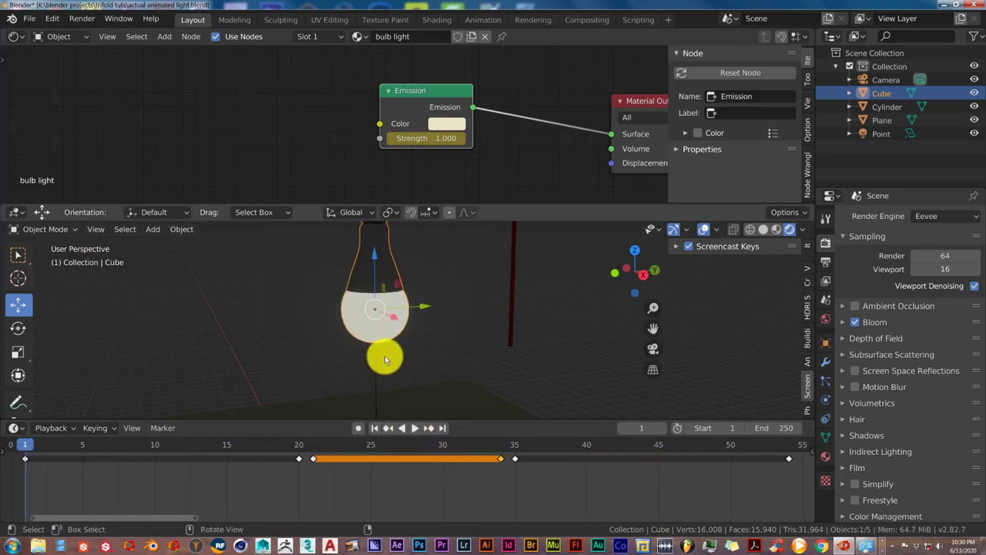
- Play the animation with the ground plane in view to check how the bulb lights the plane
middle_click_drag(386, 371, 383, 338, "shift")
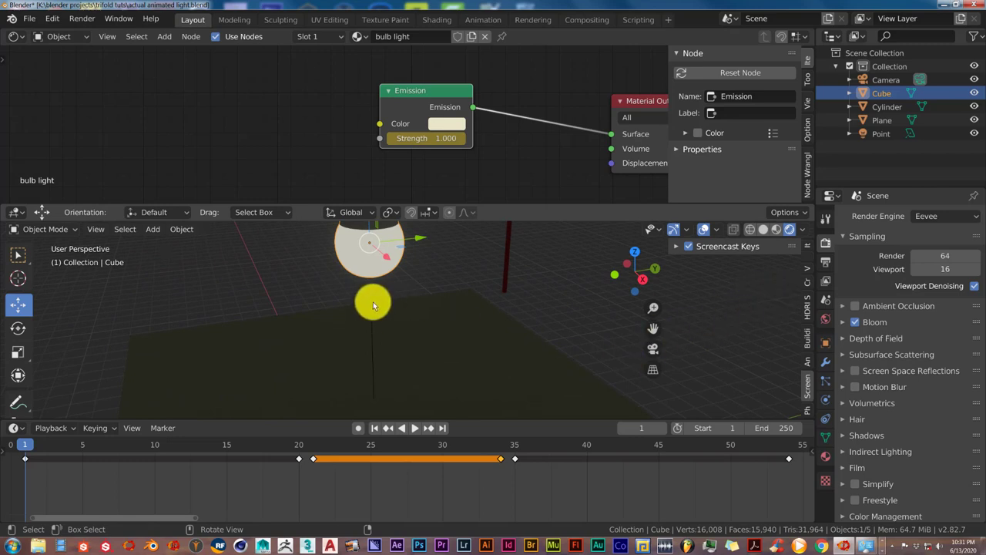
scroll(372, 292, "down", 1)
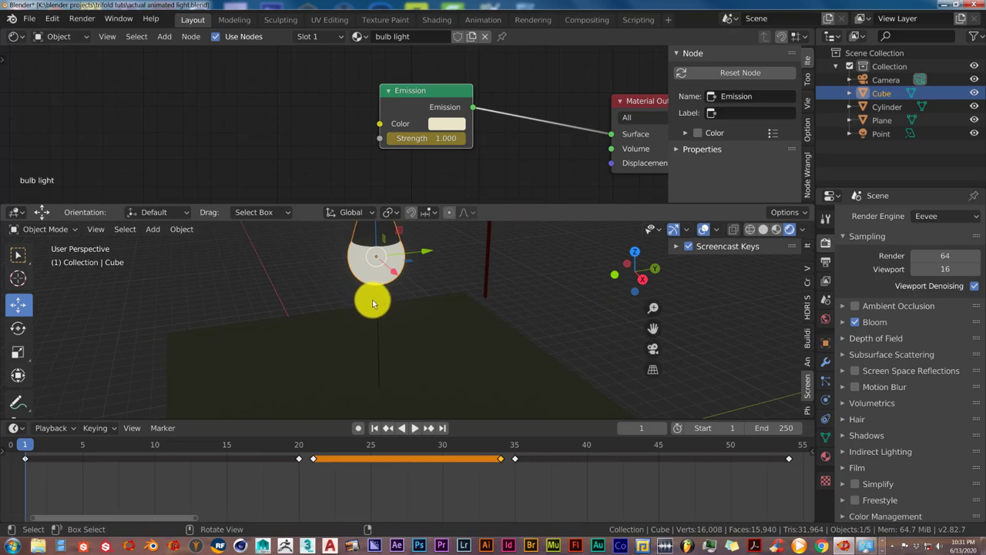
middle_click_drag(373, 300, 345, 374)
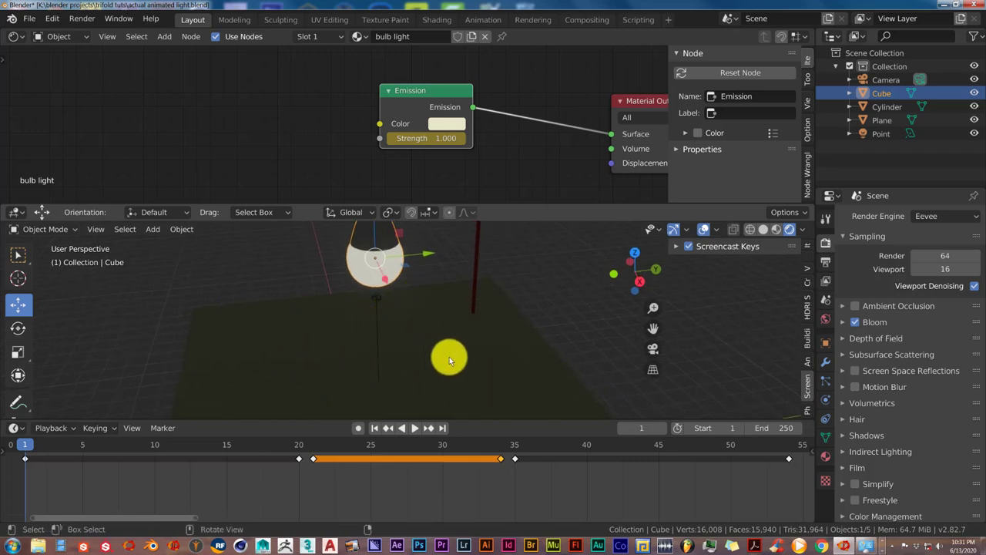
middle_click_drag(400, 392, 398, 370)
left_click(412, 433)
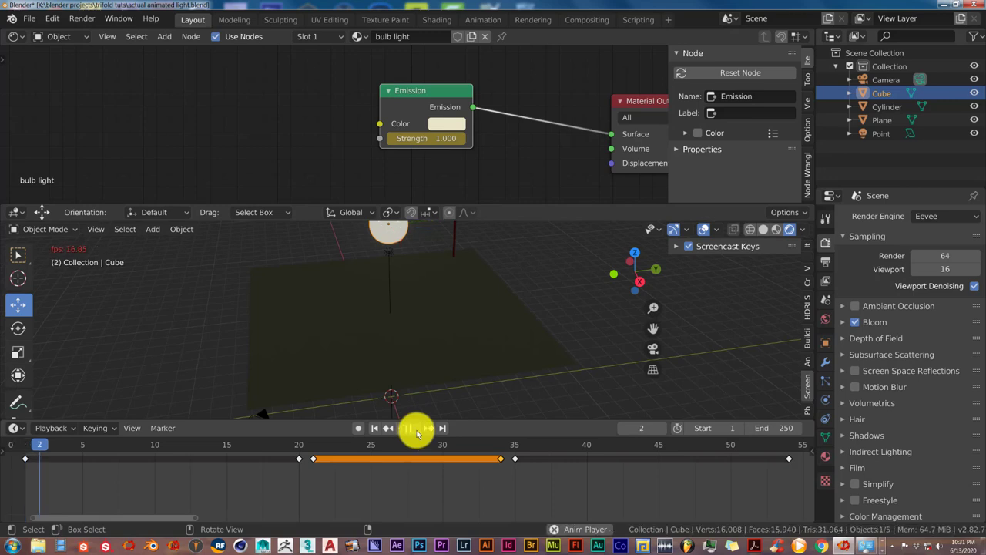
left_click(414, 431)
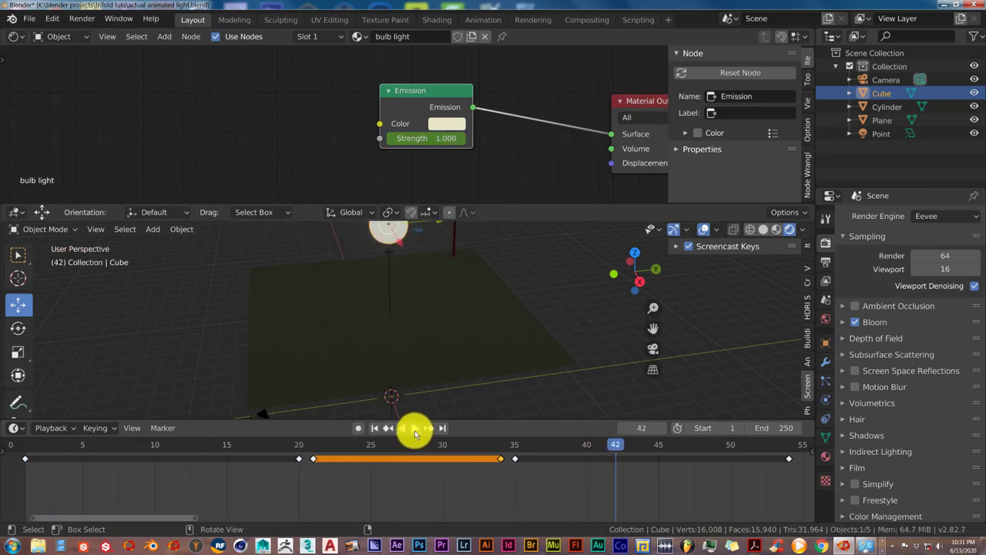
- Go to frame 25 to examine the bulb's glow over the ground plane, and return to the first frame
left_click(371, 446)
middle_click_drag(383, 371, 320, 342)
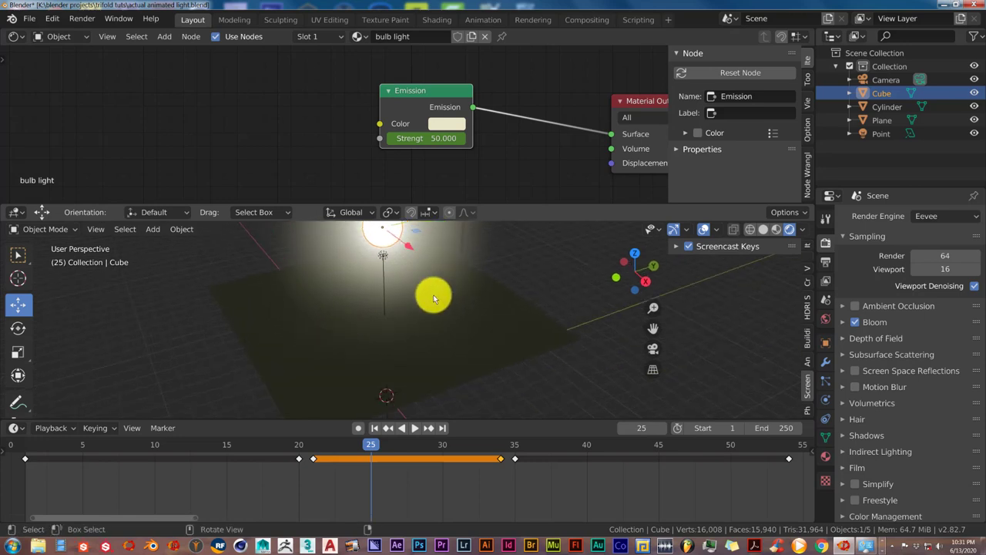
left_click(372, 428)
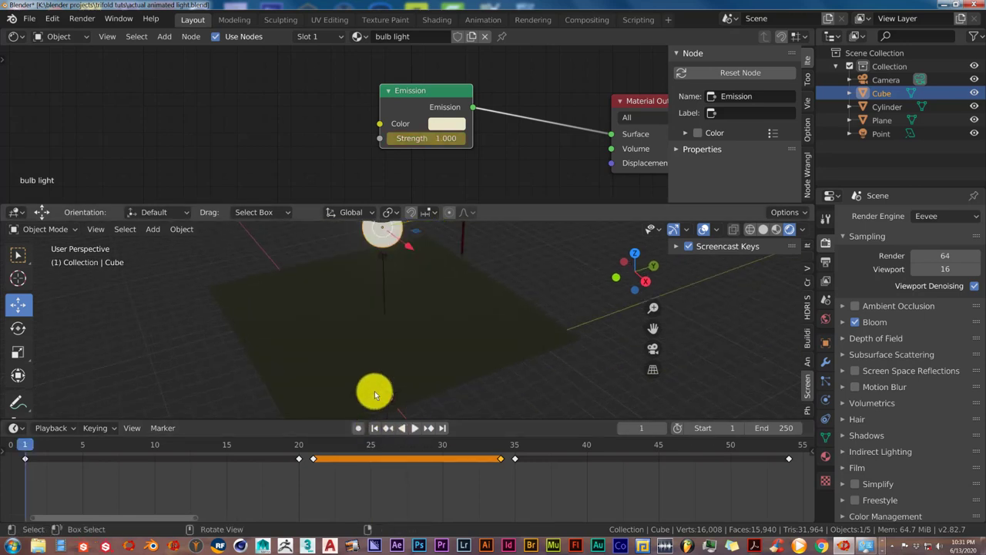
middle_click_drag(374, 391, 363, 375)
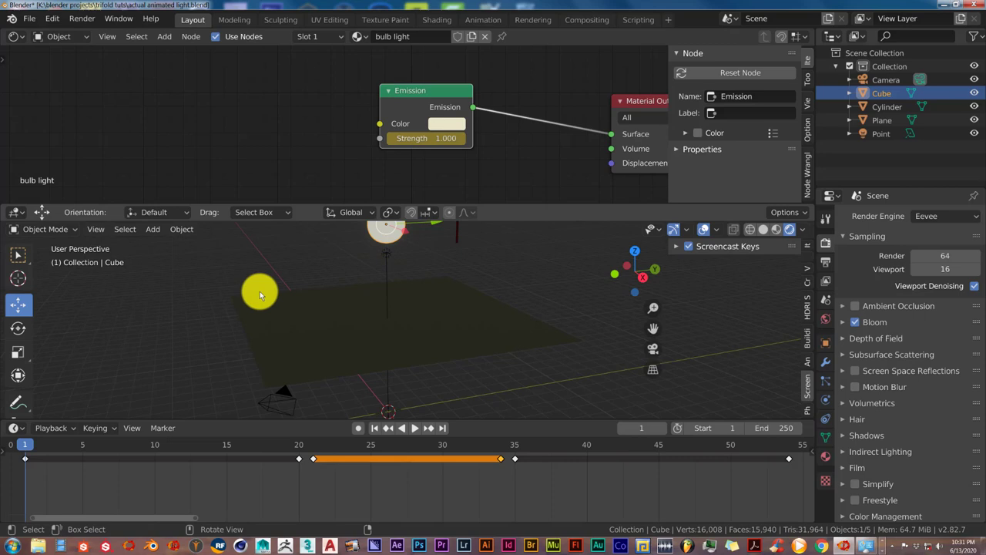
- Look through the light types that can be added, and select the existing area light below the bulb for inspection
key("shift+a")
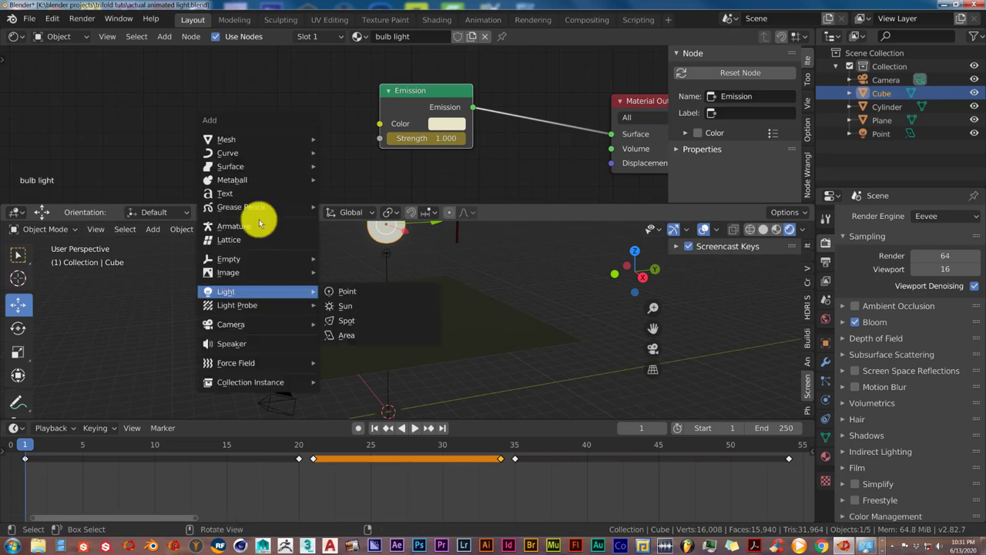
mouse_move(233, 293)
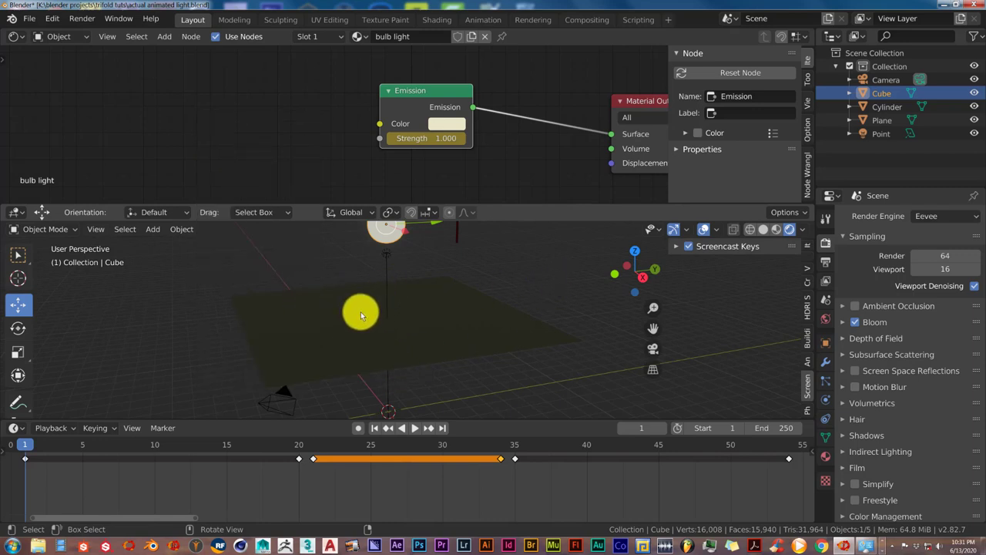
middle_click_drag(358, 329, 361, 331, "shift")
left_click(389, 268)
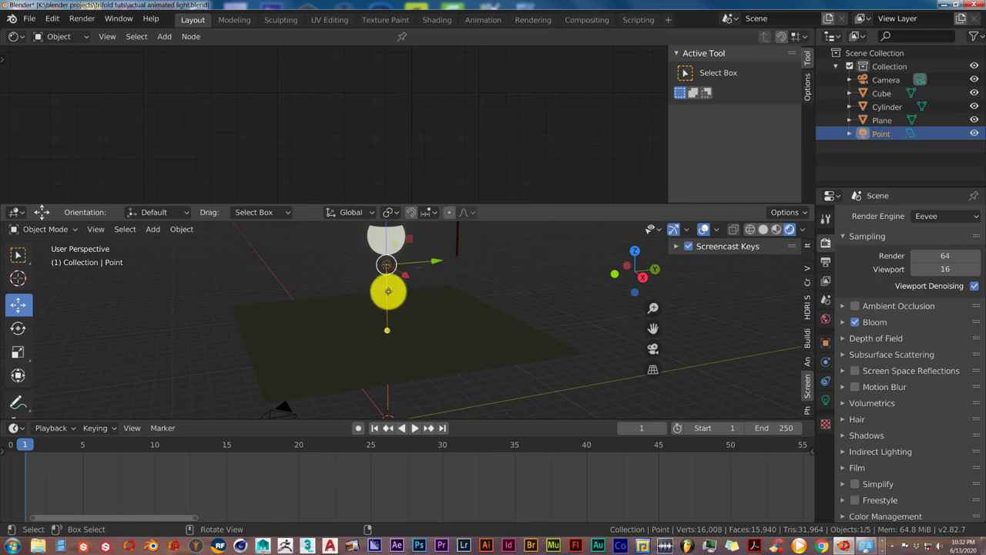
middle_click_drag(388, 289, 383, 279)
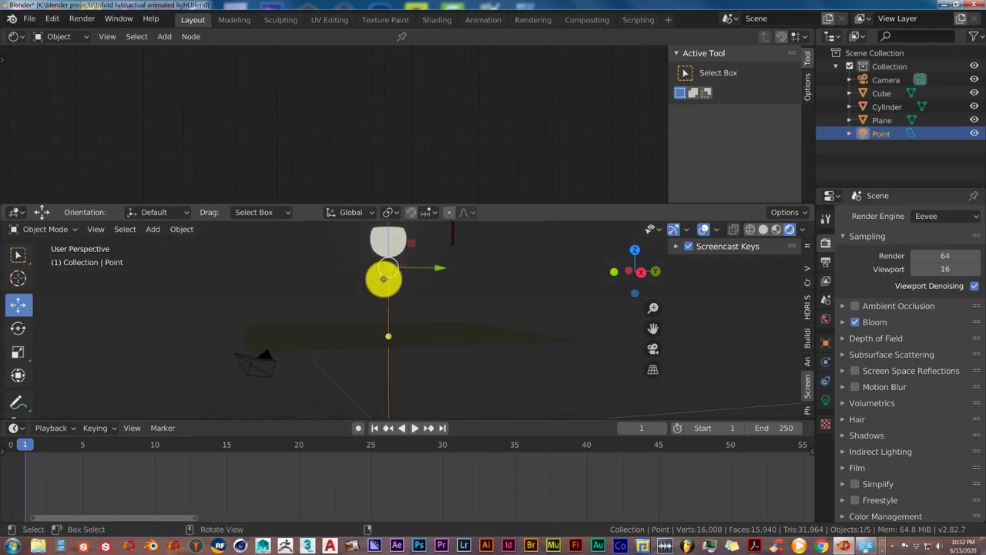
middle_click_drag(406, 242, 404, 278)
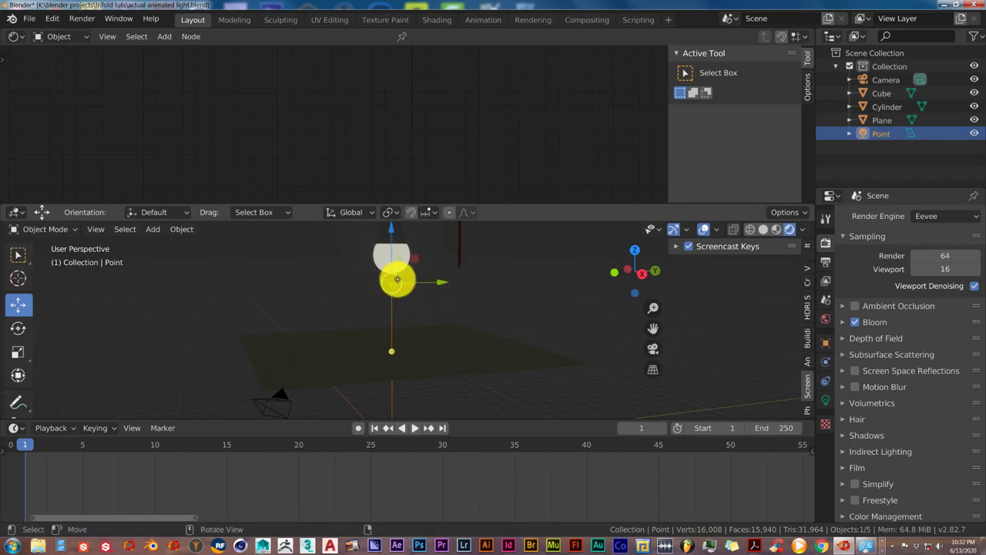
- Try to copy all of the bulb's keyframes onto the area light at frame 1
left_click(379, 262)
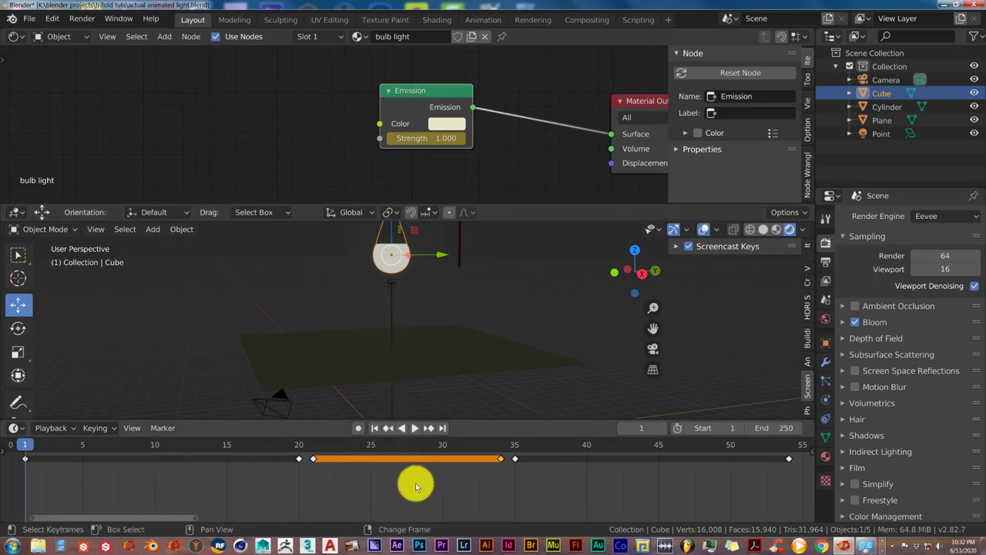
left_click(477, 495)
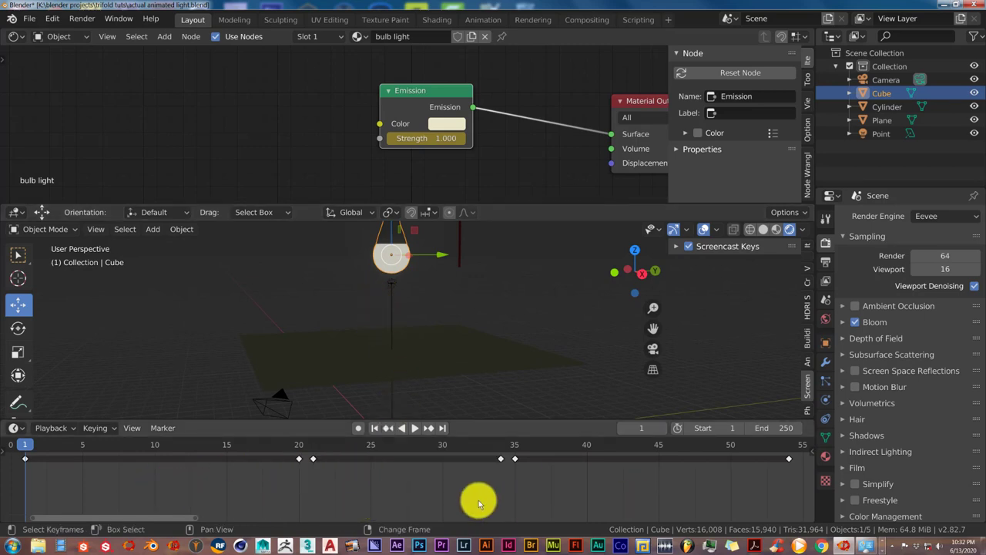
key("a")
left_click(478, 502)
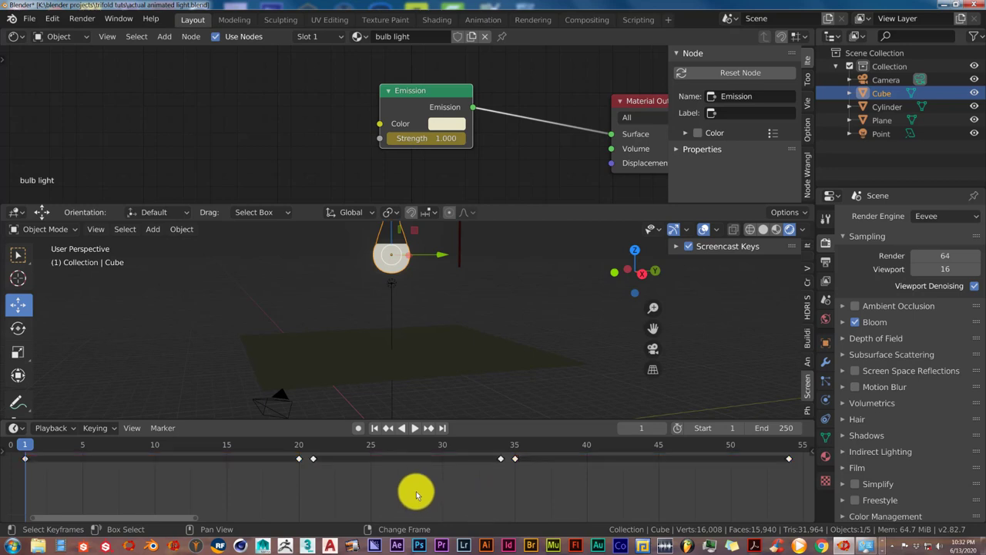
key("a")
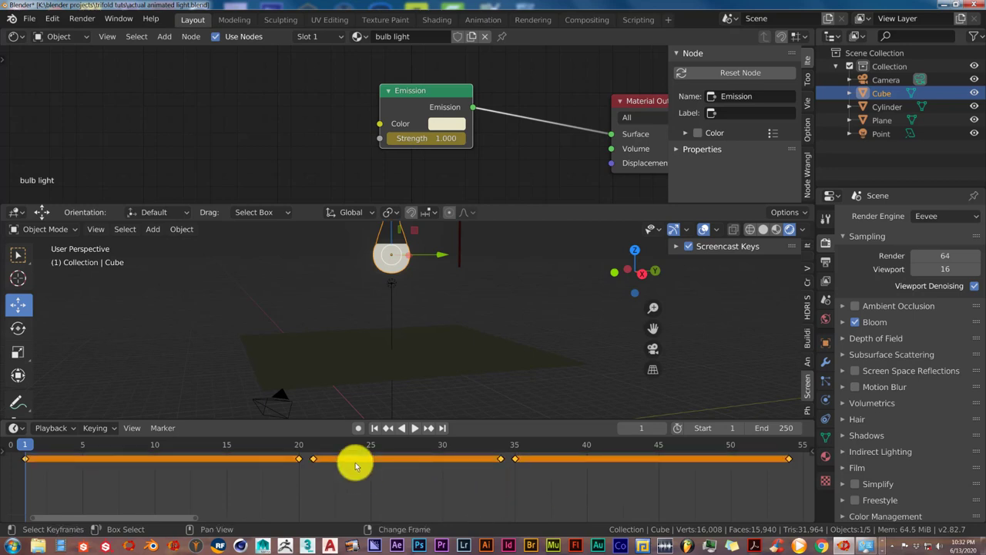
left_click(391, 282)
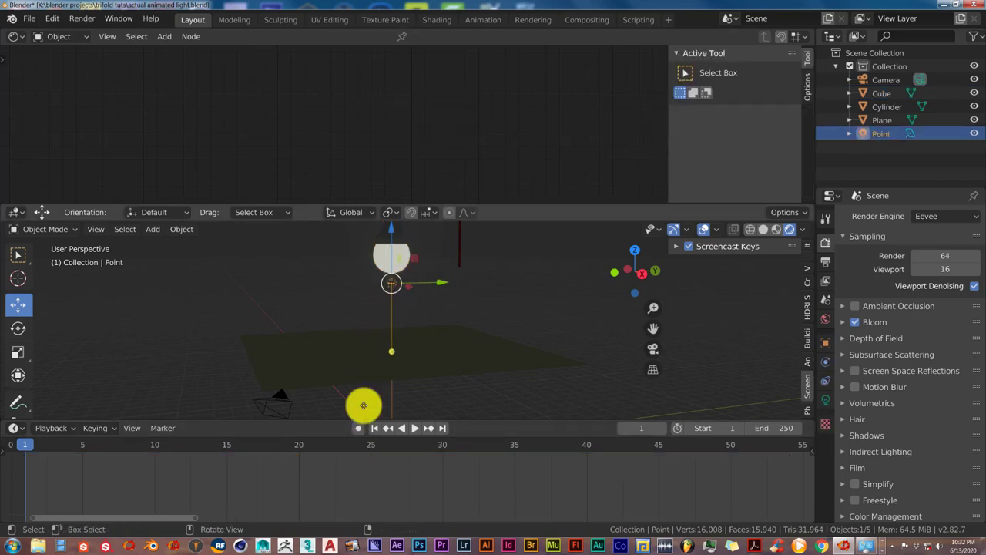
key("ctrl+v")
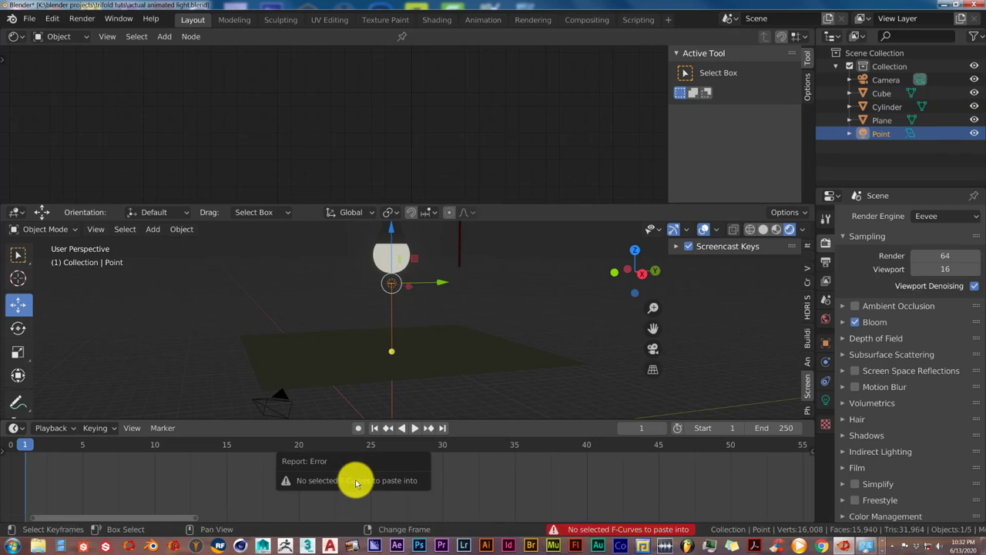
- Insert a keyframe on the area light's Power at frame 1, matching the bulb's first keyframe
left_click(375, 249)
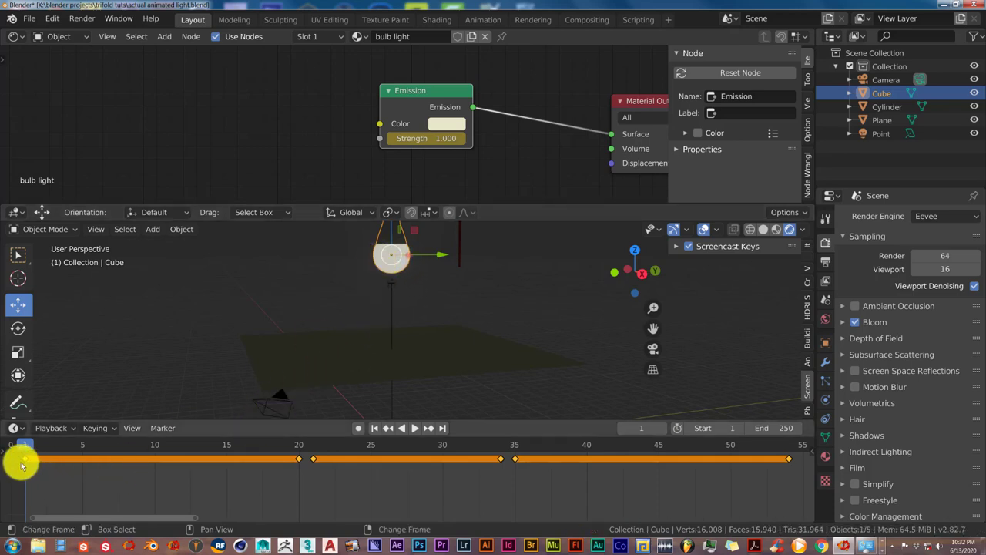
left_click(394, 286)
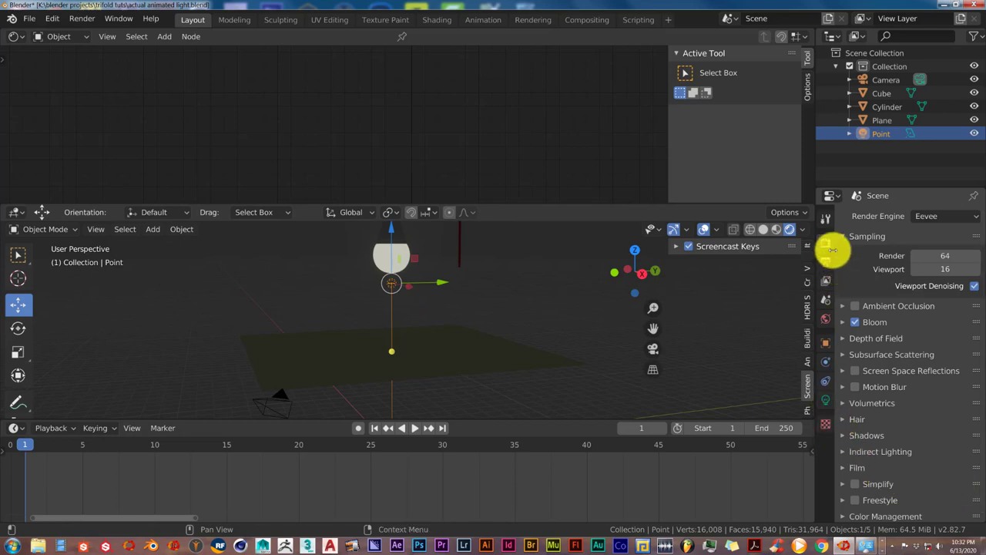
left_click(827, 402)
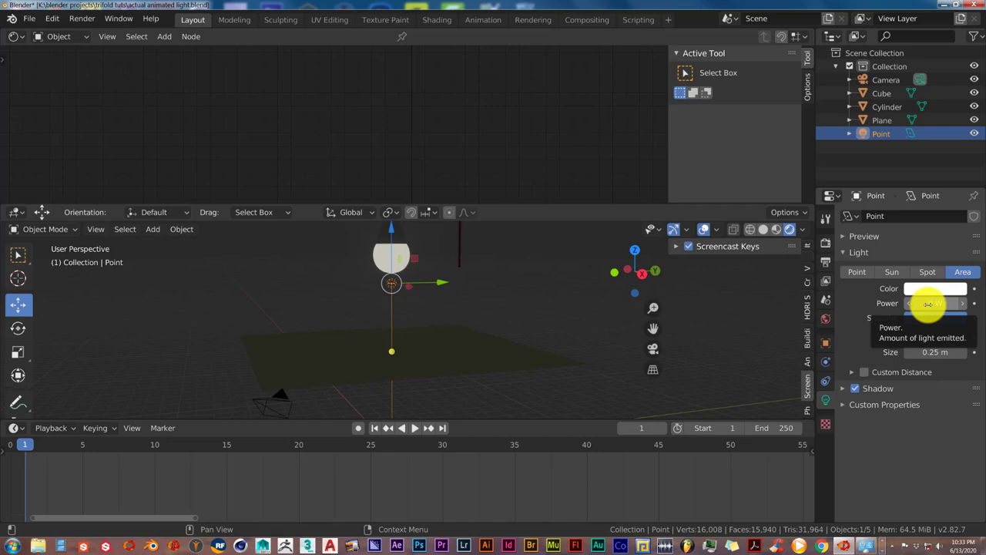
key("i")
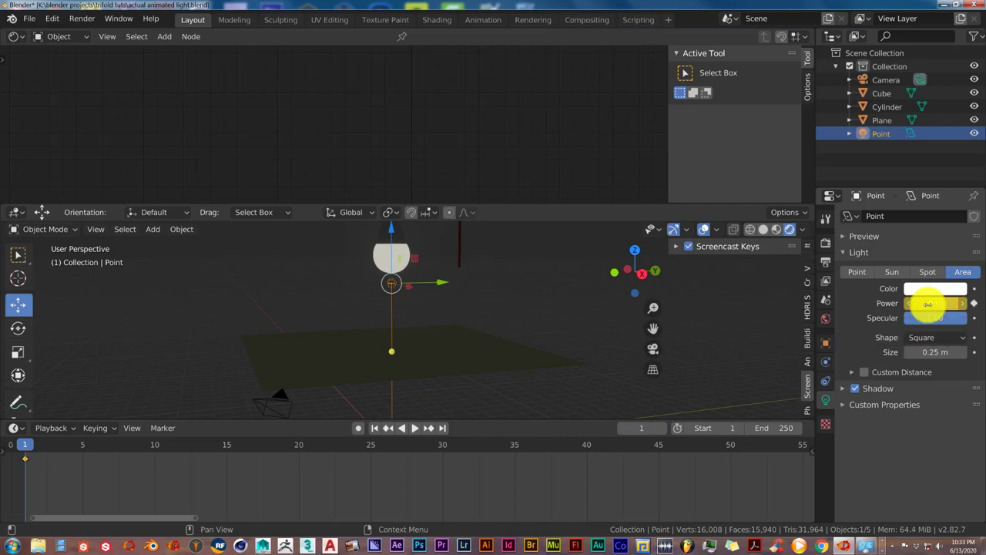
- Insert a keyframe on the area light's Power at frame 20, matching the bulb's second keyframe
left_click(378, 255)
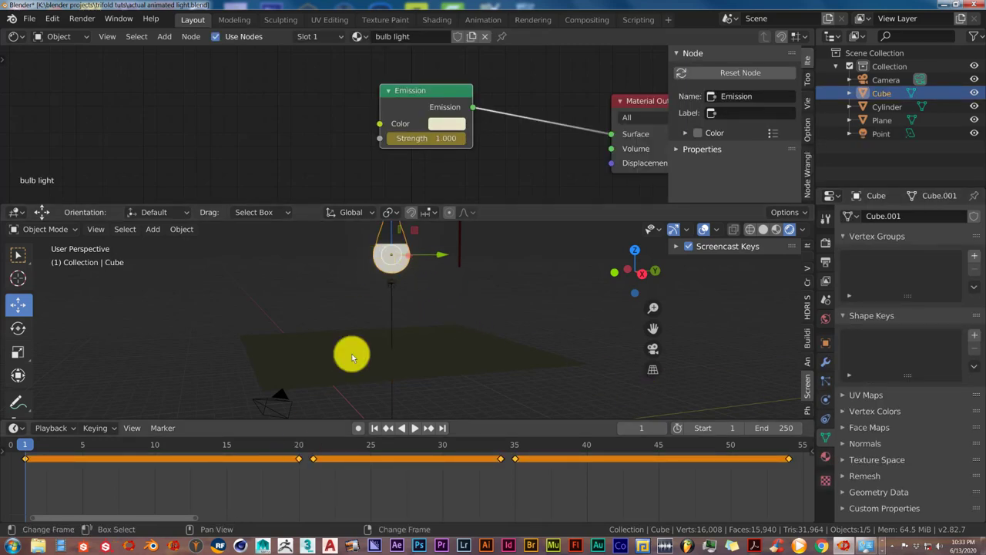
left_click(300, 448)
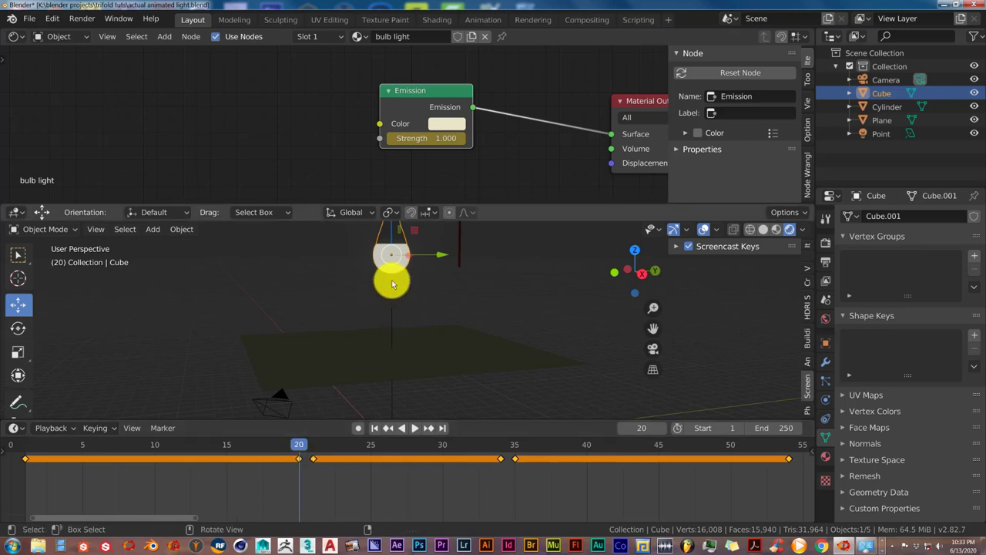
left_click(392, 285)
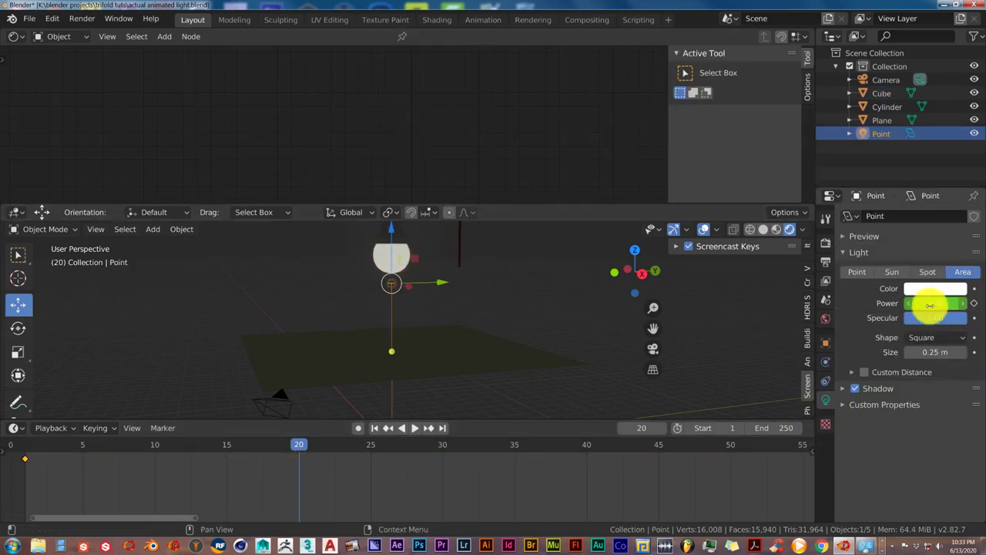
key("i")
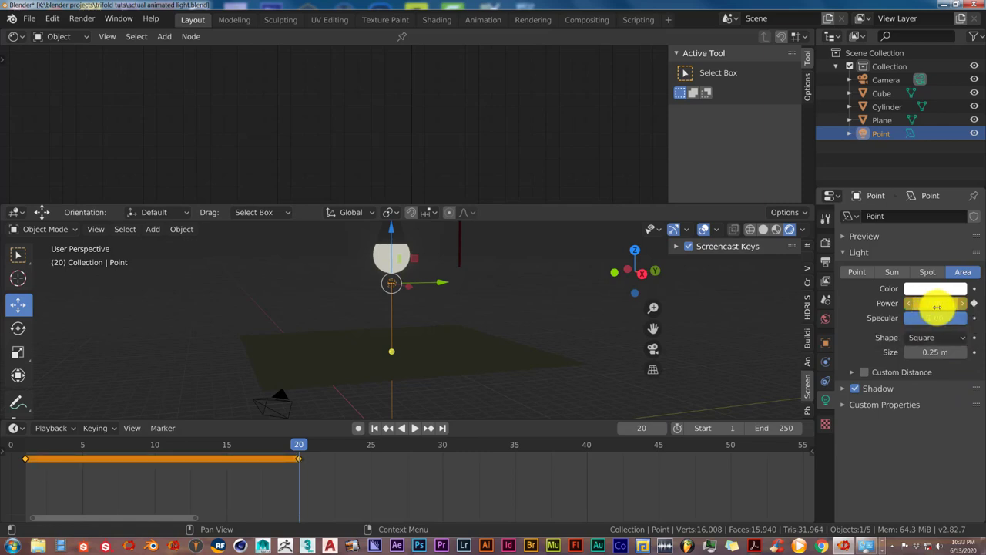
- Set the area light's Power to 50 W at frame 21 and keyframe it, matching the bulb's third keyframe
left_click(377, 256)
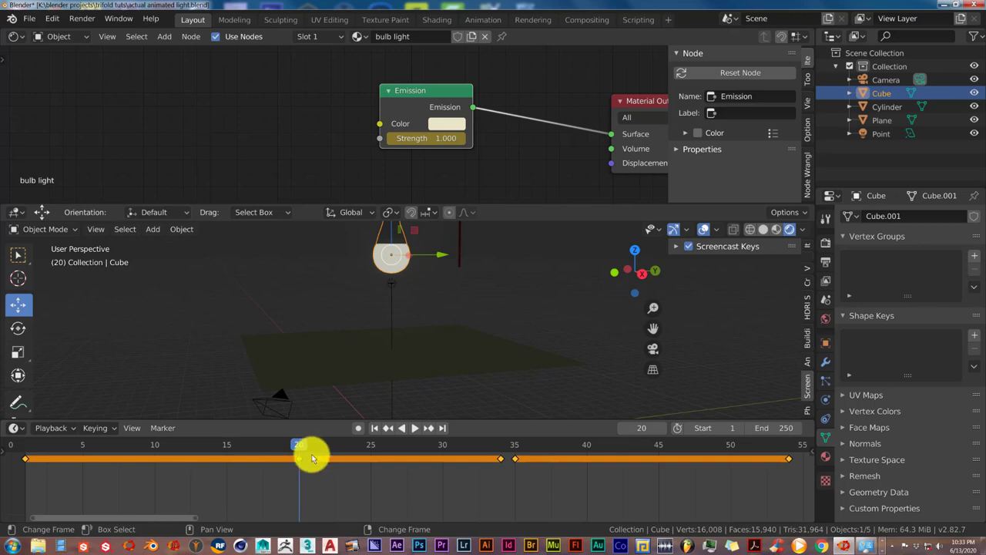
left_click(314, 448)
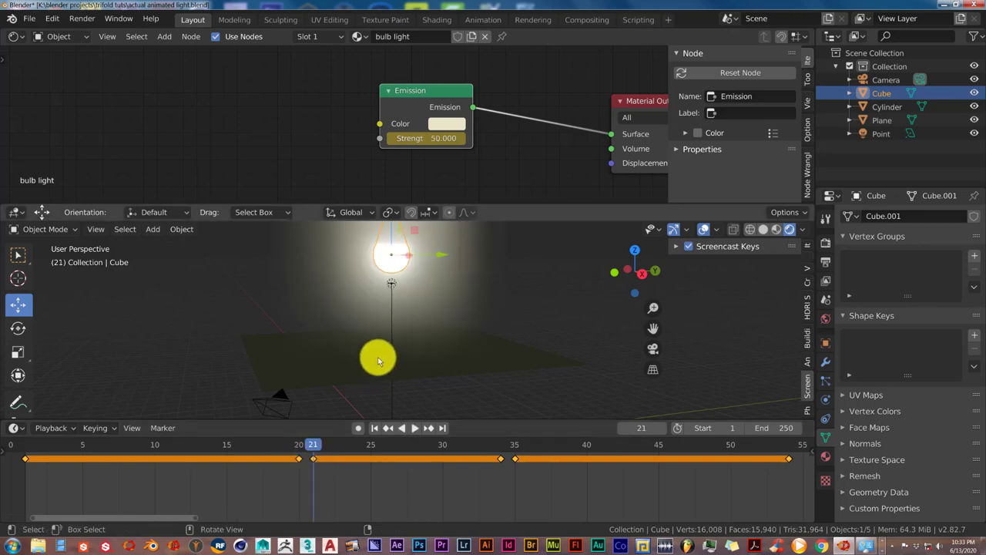
left_click(390, 287)
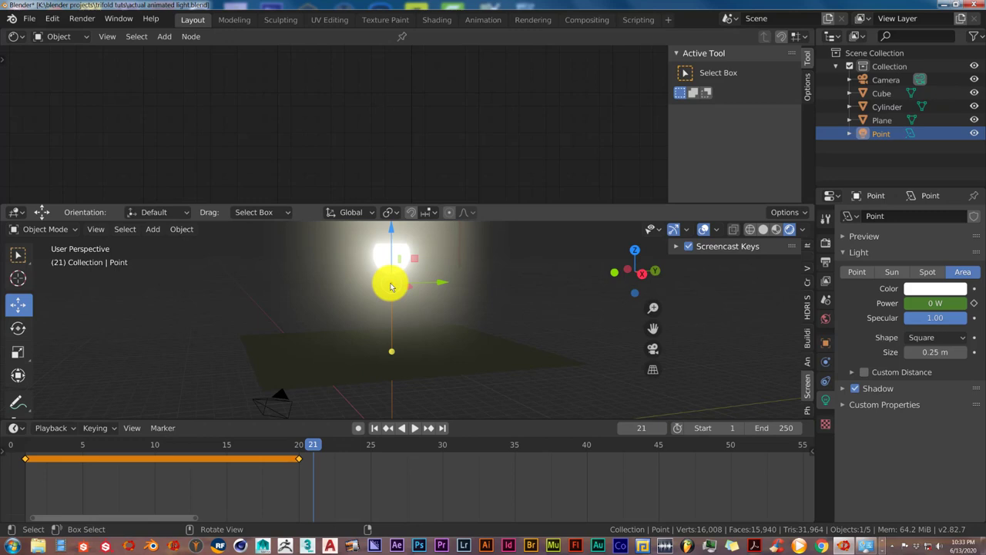
left_click(936, 304)
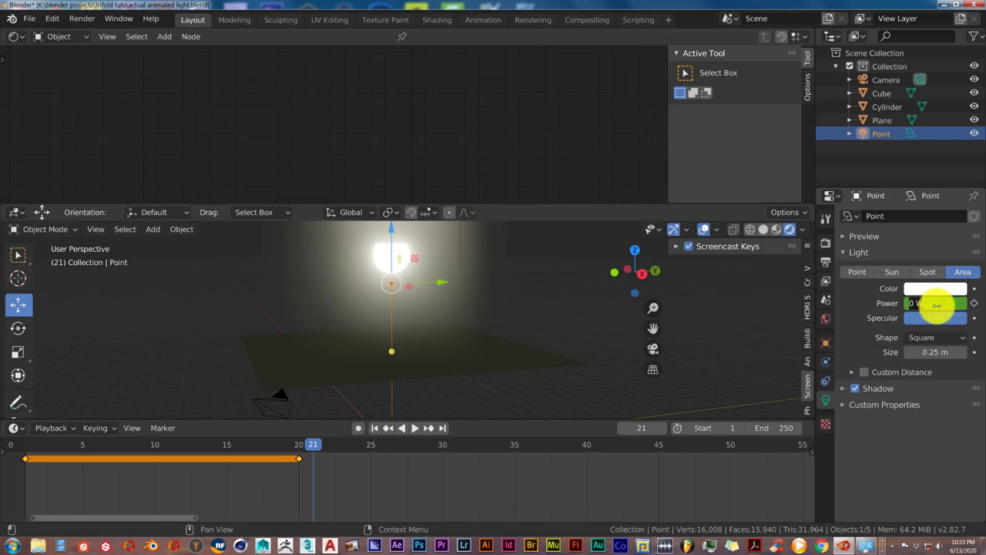
key("BackSpace")
key("Return")
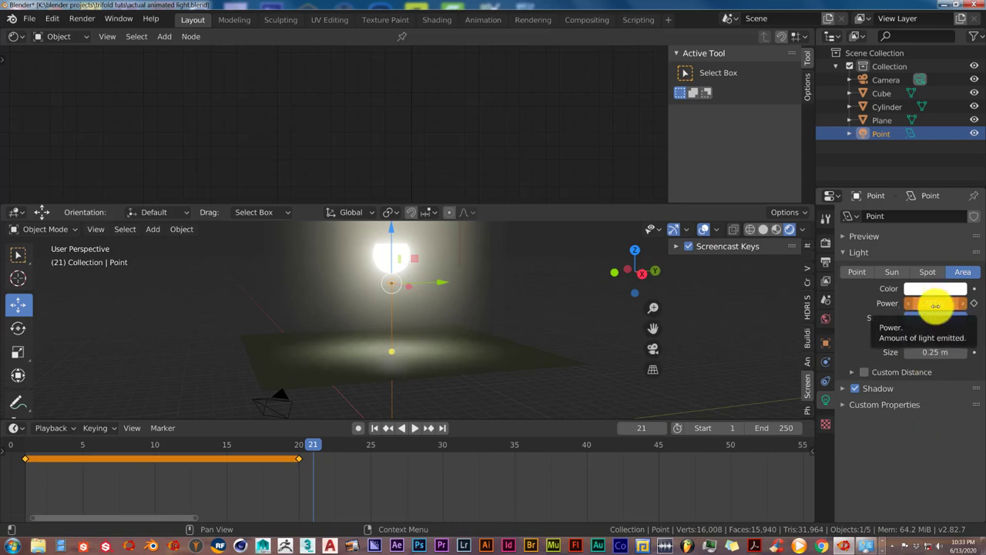
key("i")
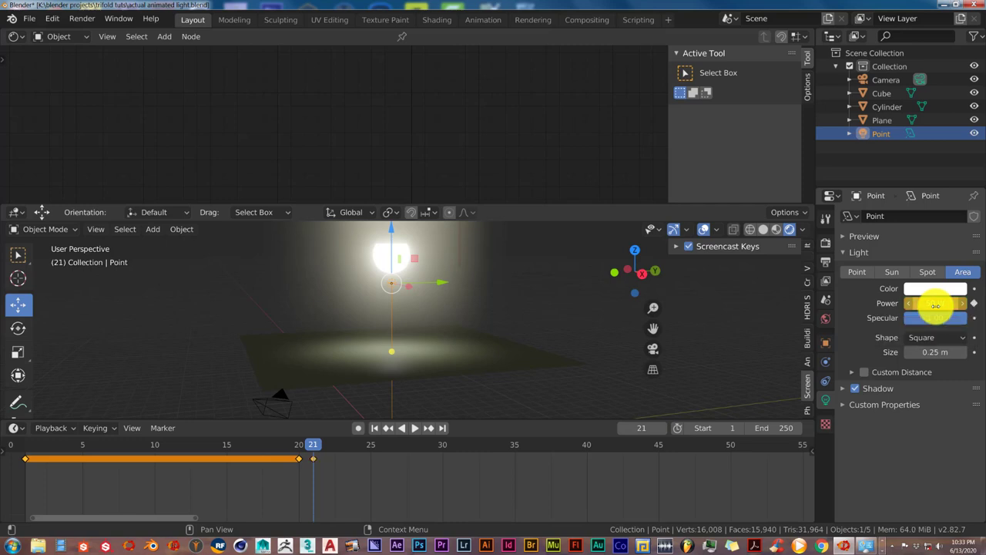
- Insert a keyframe on the area light's Power at frame 34, matching the bulb's fourth keyframe
left_click(379, 267)
left_click(499, 452)
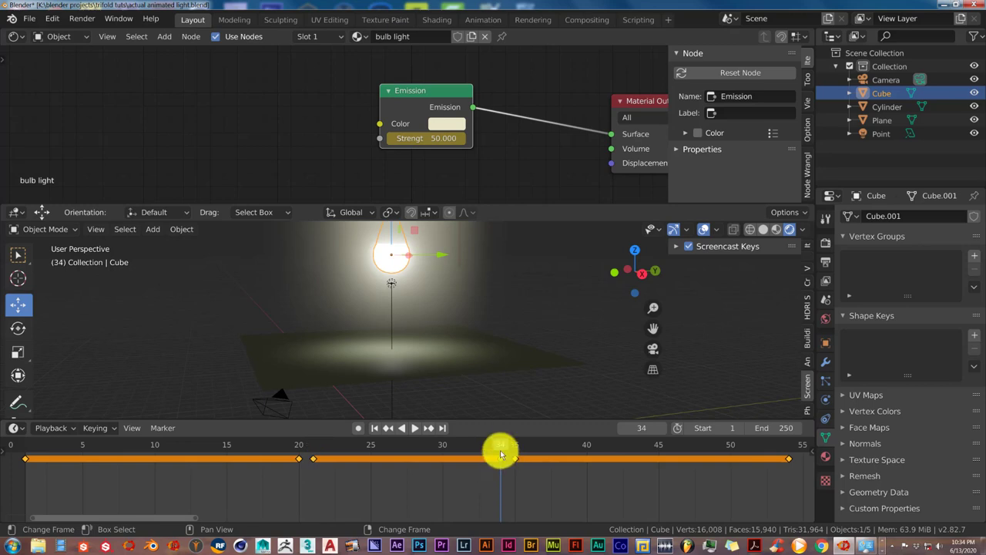
left_click(388, 285)
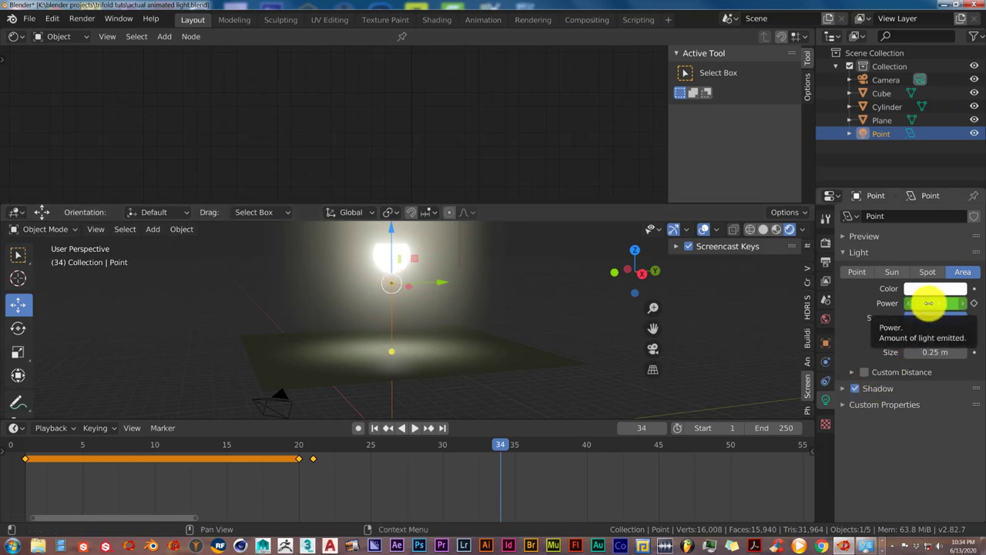
key("i")
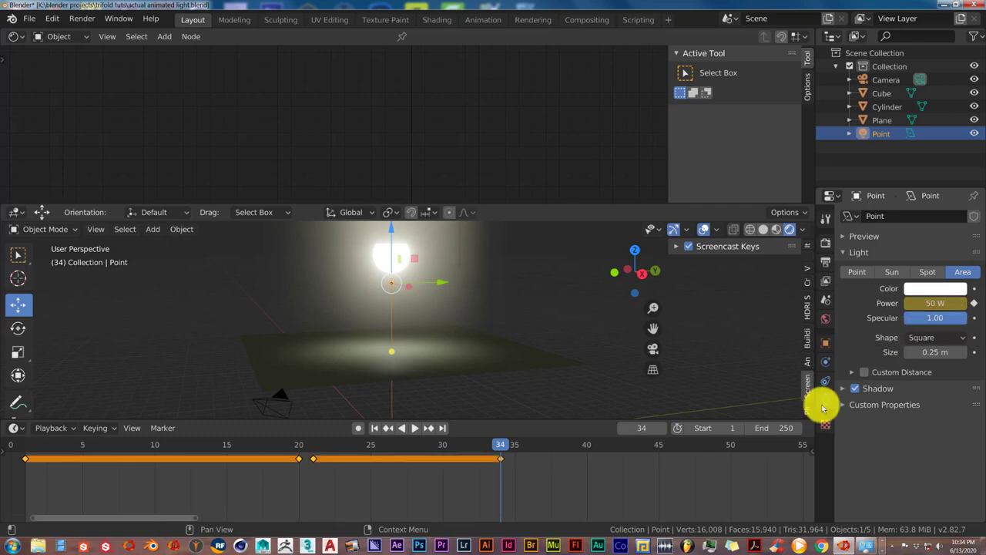
- Set the area light's Power to 0 W at frame 35 and keyframe it, matching the bulb's switch-off frame
left_click(371, 259)
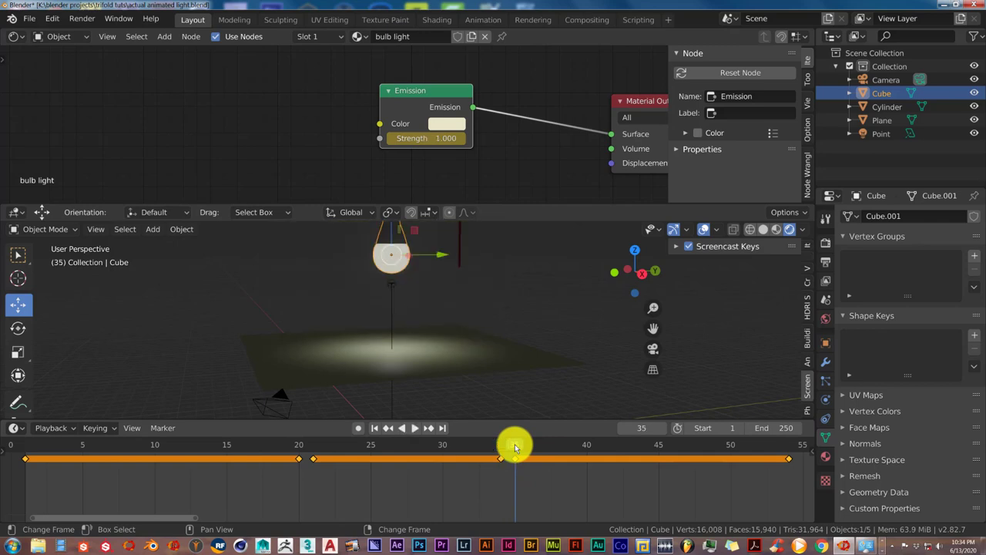
left_click(514, 443)
left_click(392, 288)
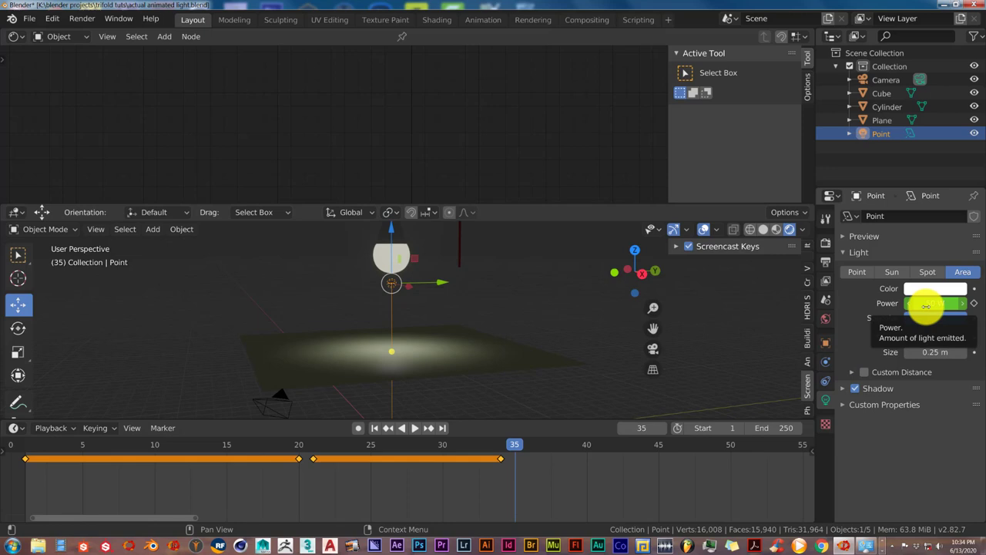
key("i")
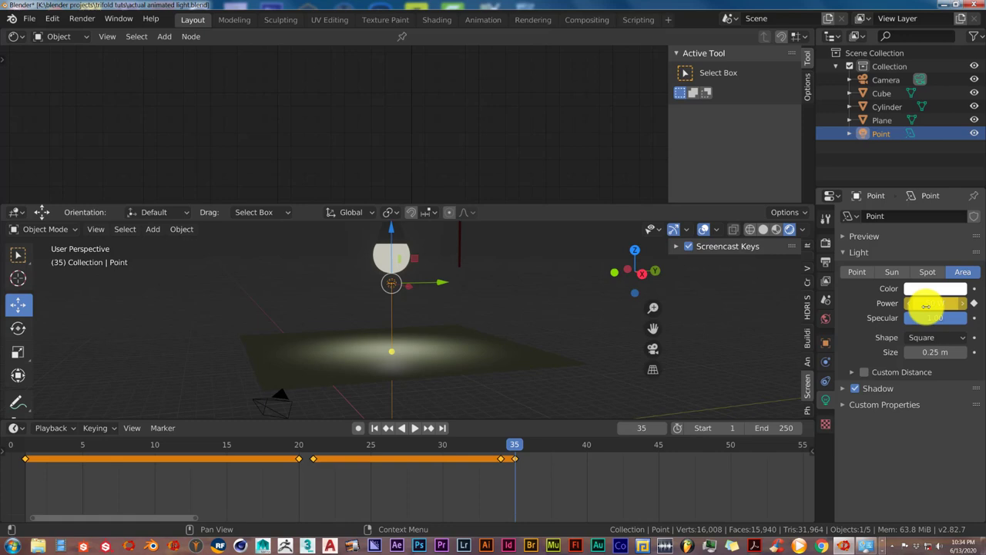
left_click(926, 306)
type("0")
key("Return")
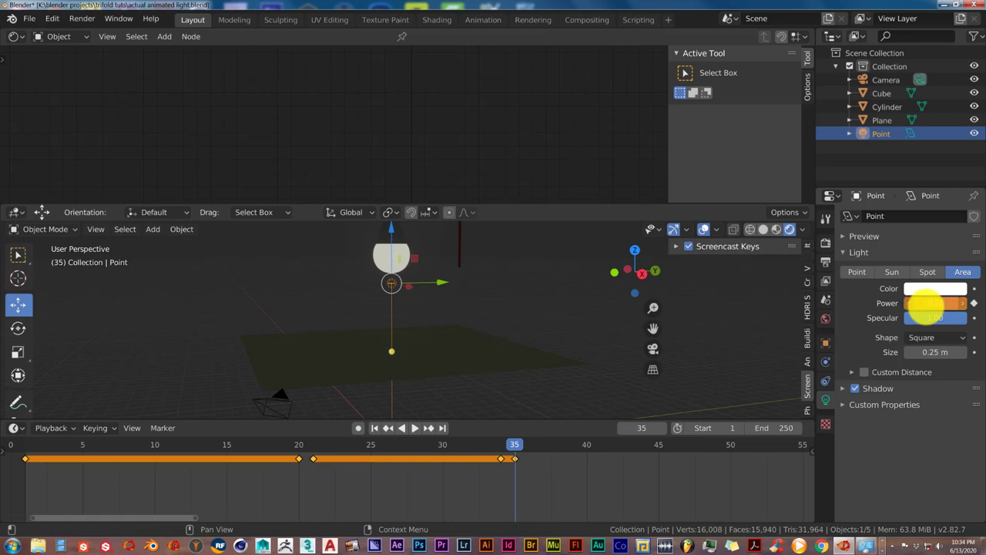
key("i")
- Insert a keyframe on the area light's Power at frame 54, matching the bulb's last keyframe
left_click(380, 257)
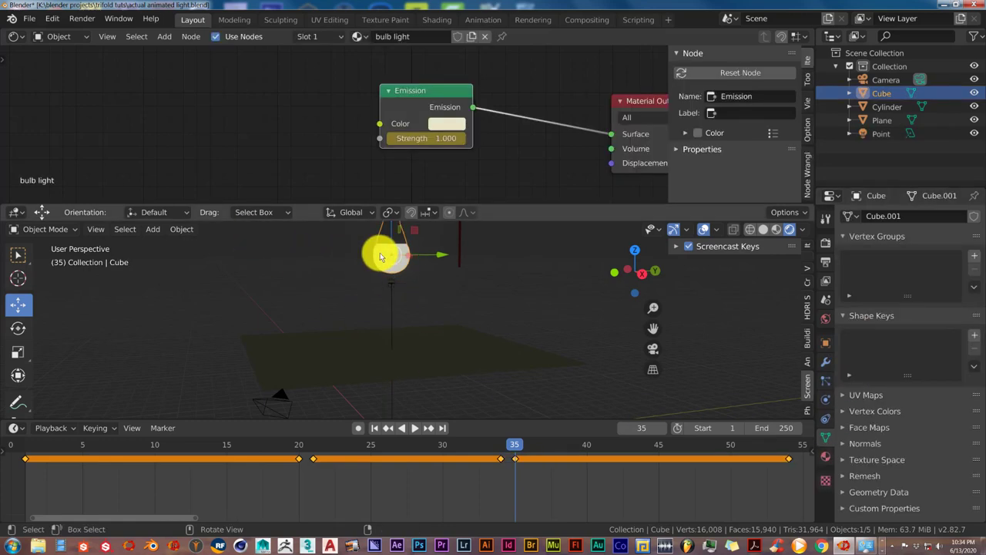
left_click(789, 453)
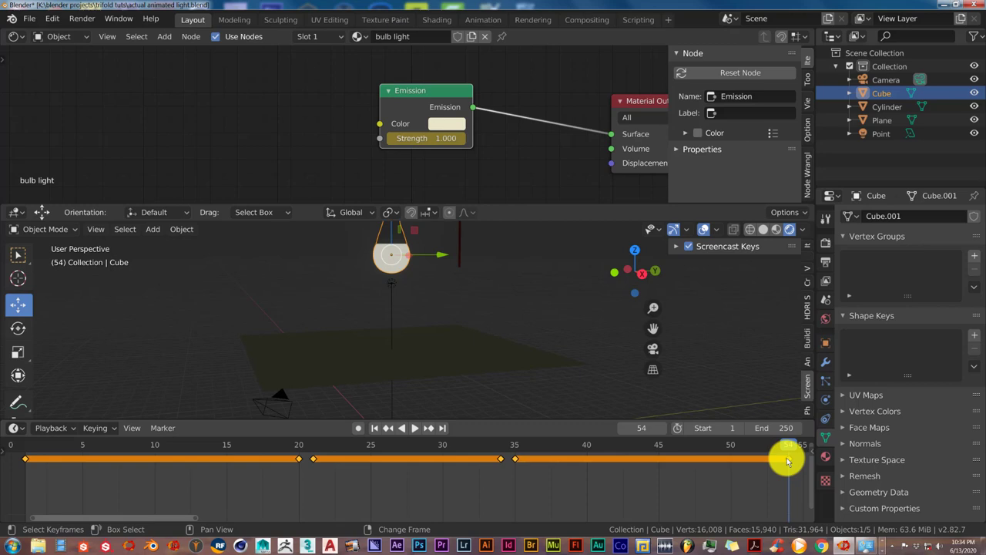
left_click(392, 287)
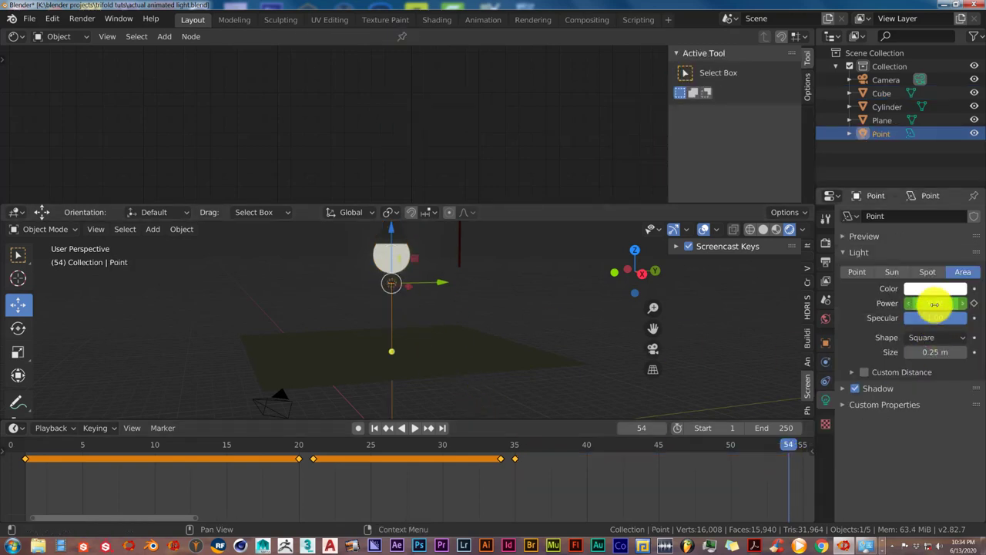
key("i")
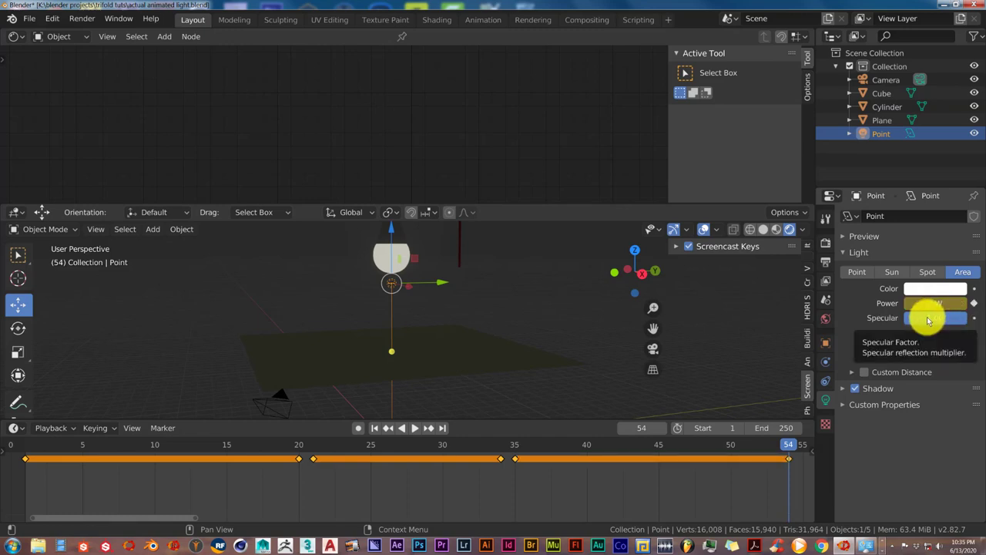
- Play the animation from frame 1 to check that bulb and area light switch together, and stop playback
left_click(375, 428)
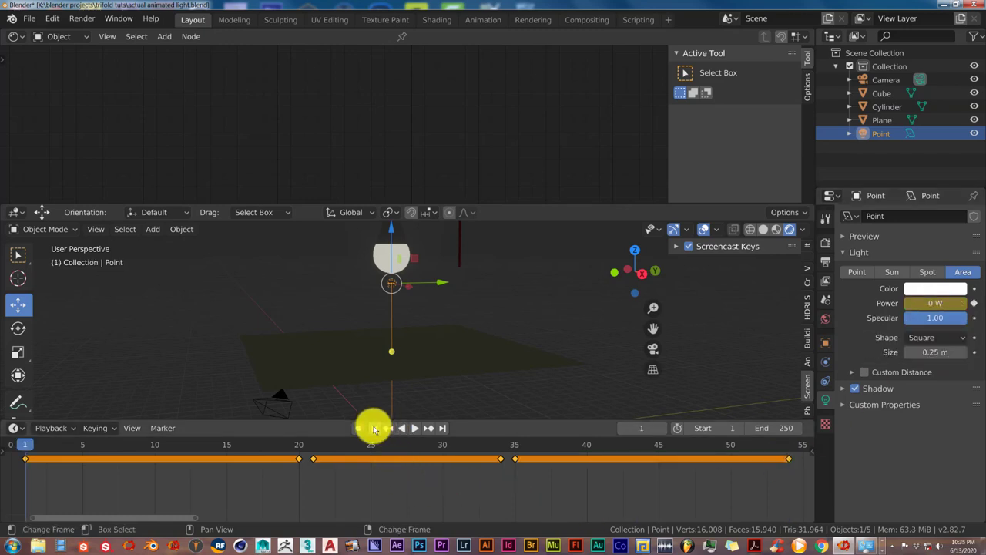
left_click(415, 428)
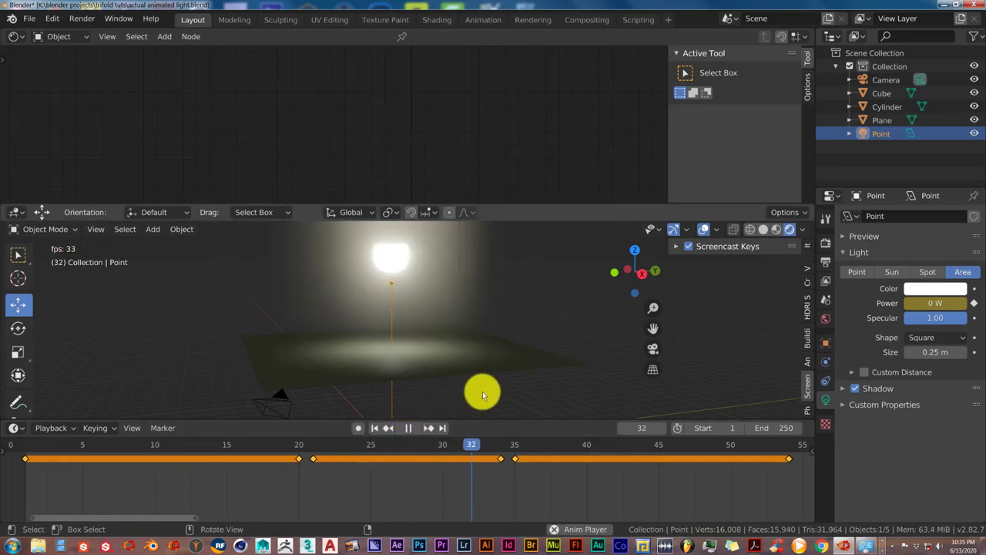
left_click(409, 428)
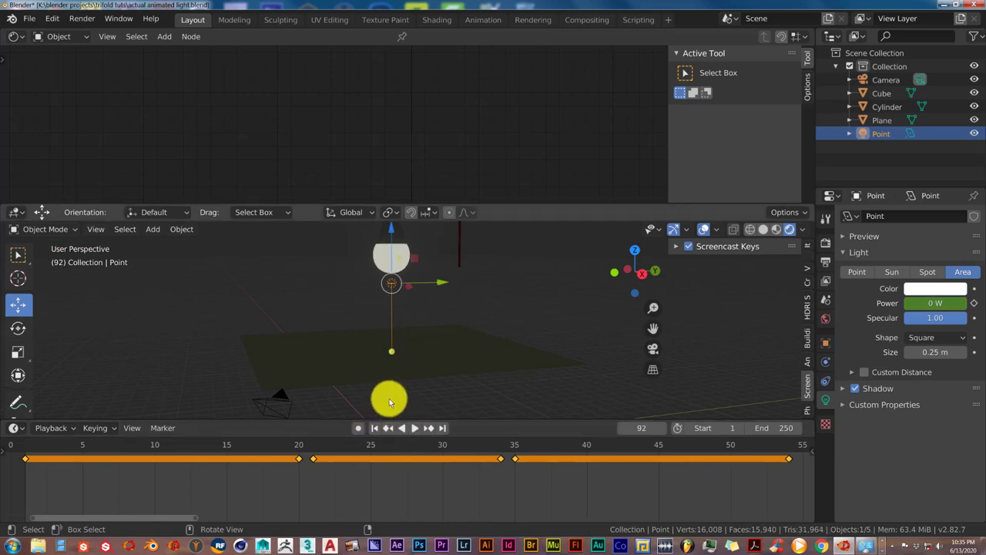
- Select the thin red cylinder beside the bulb and turn on automatic keyframing for it
mouse_move(405, 371)
middle_mouse_down("shift")
mouse_move(405, 386)
mouse_move(423, 352)
mouse_move(422, 378)
middle_mouse_up("shift")
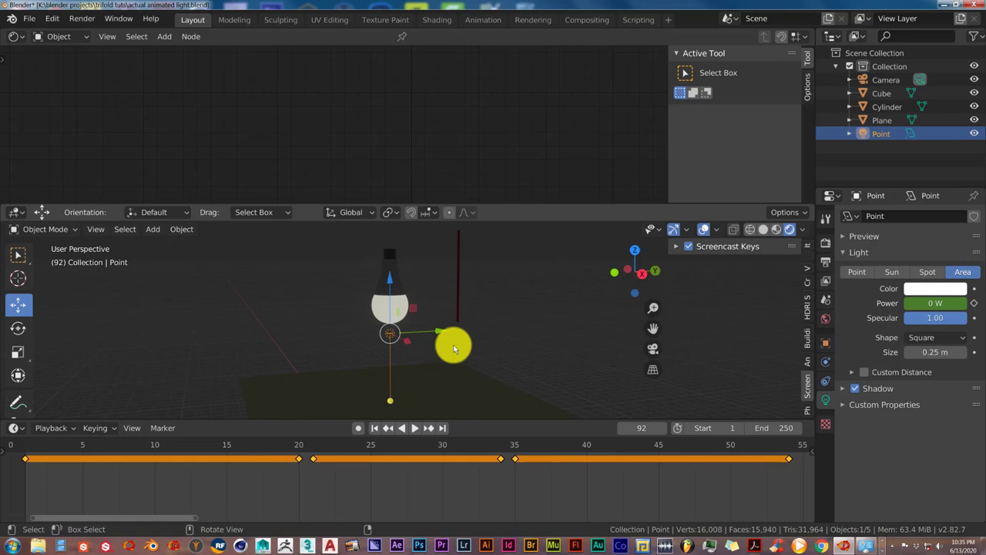
left_click(458, 277)
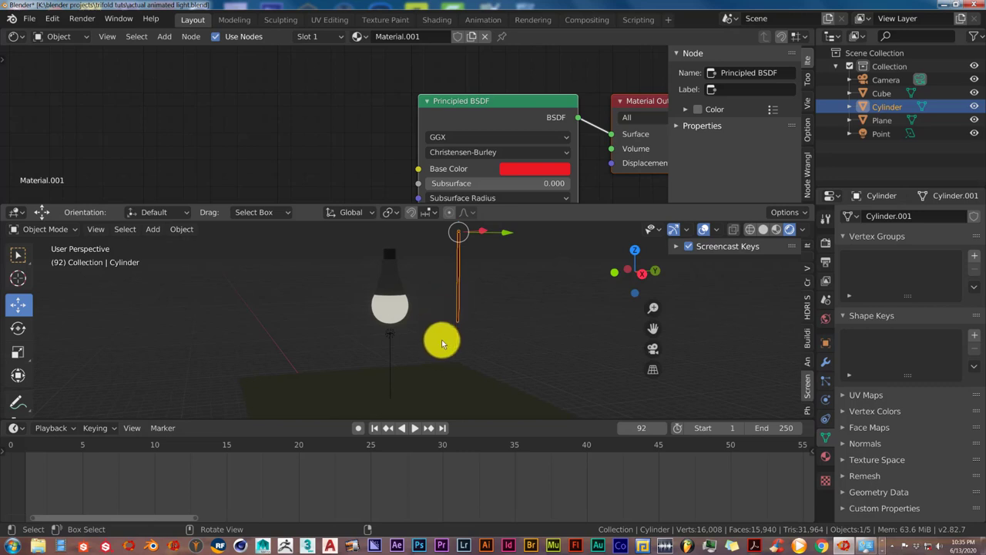
left_click(405, 313)
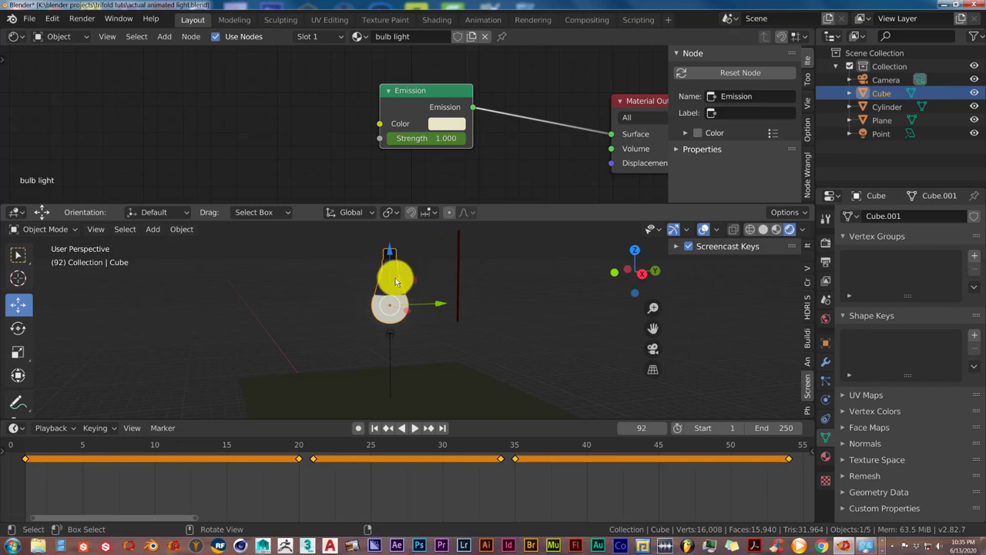
left_click(457, 256)
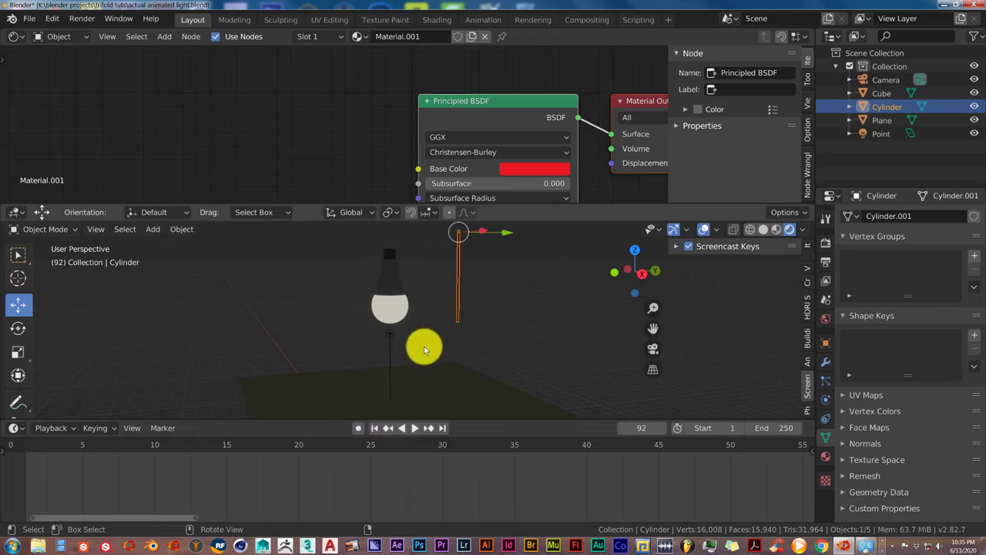
left_click(357, 428)
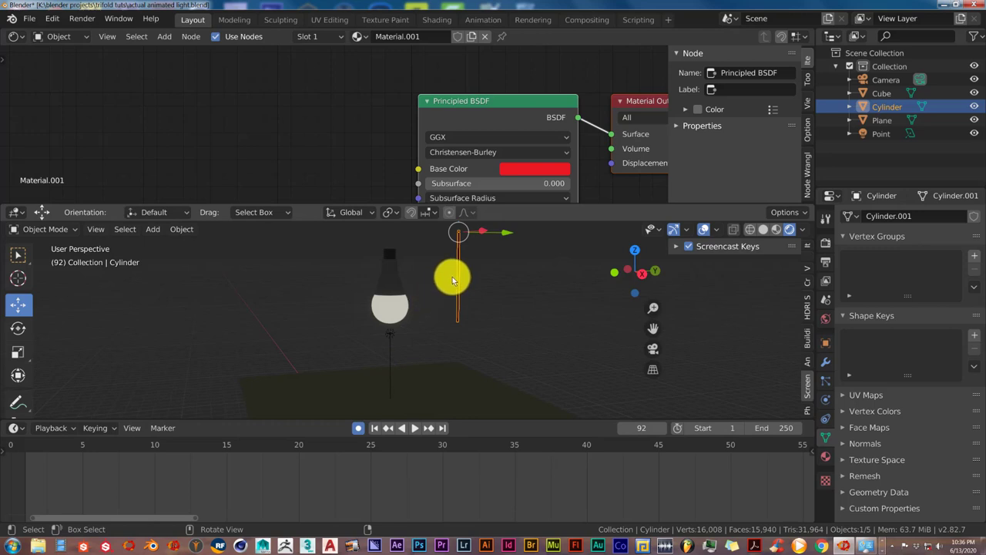
- Keep the current Windows color scheme and stop the performance message from showing again
scroll(453, 305, "down", 1)
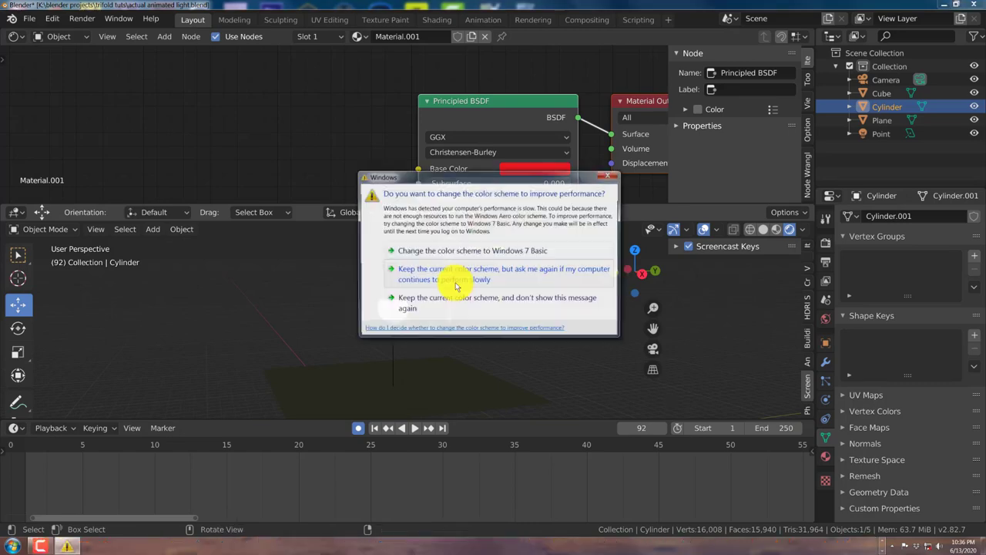
left_click(521, 300)
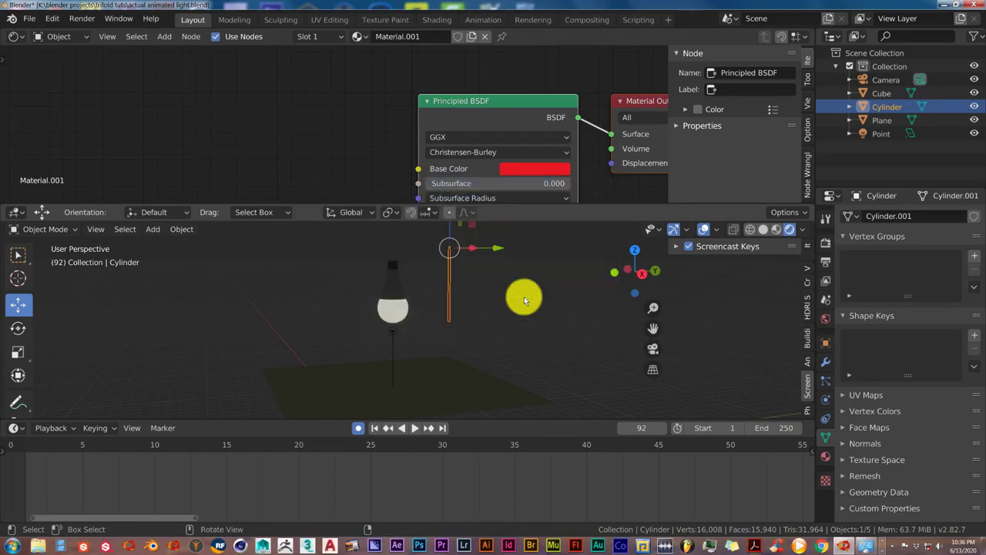
- Test-move the red cylinder and leave it at its original position, recording its location automatically at frame 92
middle_click_drag(478, 286, 478, 316, "shift")
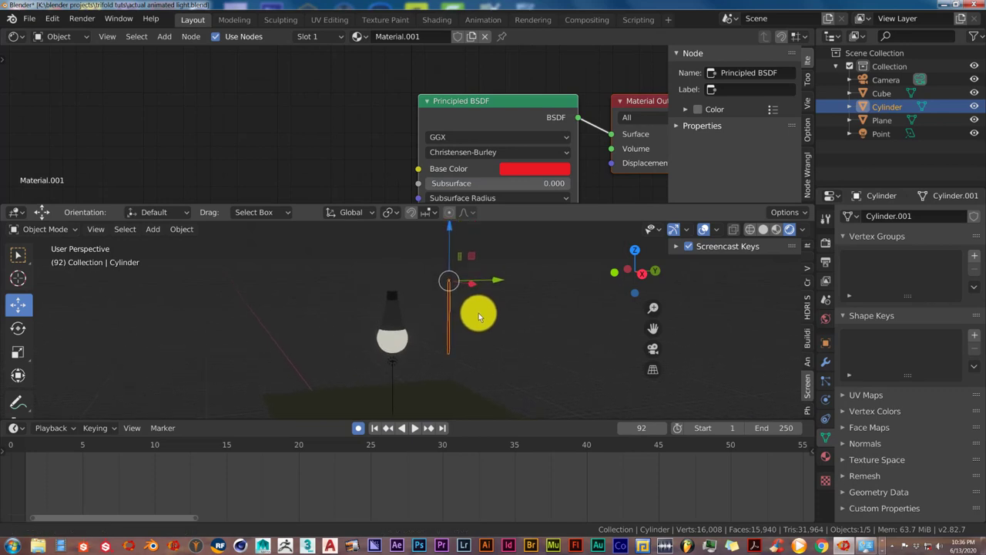
key("g")
left_click(449, 233)
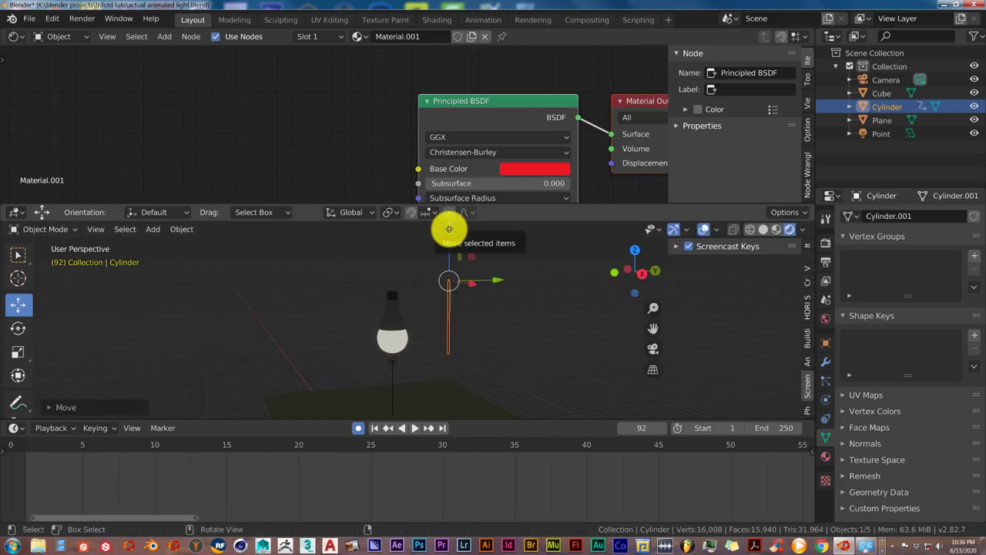
key("g")
left_click(449, 229)
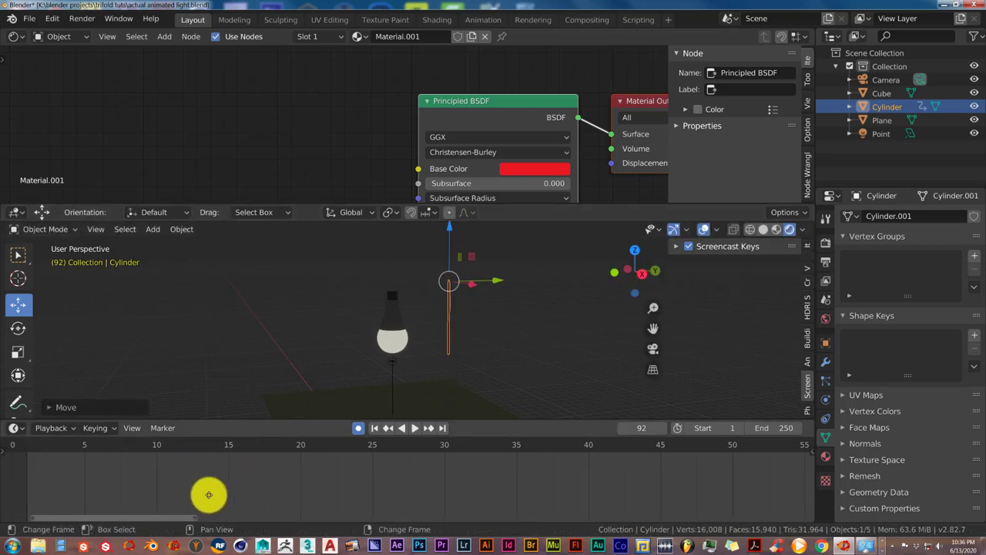
- Bring the start of the timeline into view and select the bulb to examine its keyframe positions
middle_click_drag(209, 495, 344, 505)
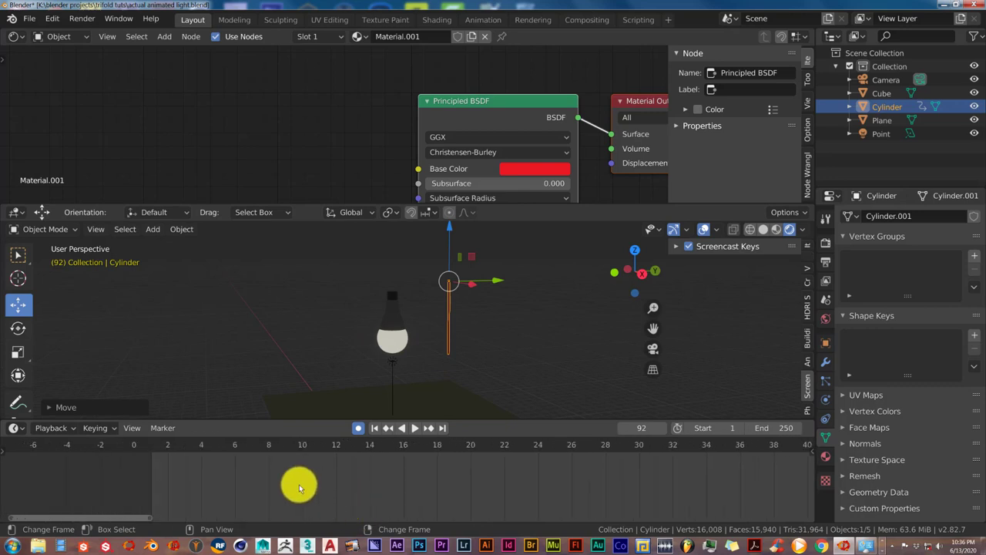
middle_click_drag(297, 484, 379, 493)
scroll(300, 487, "up", 2)
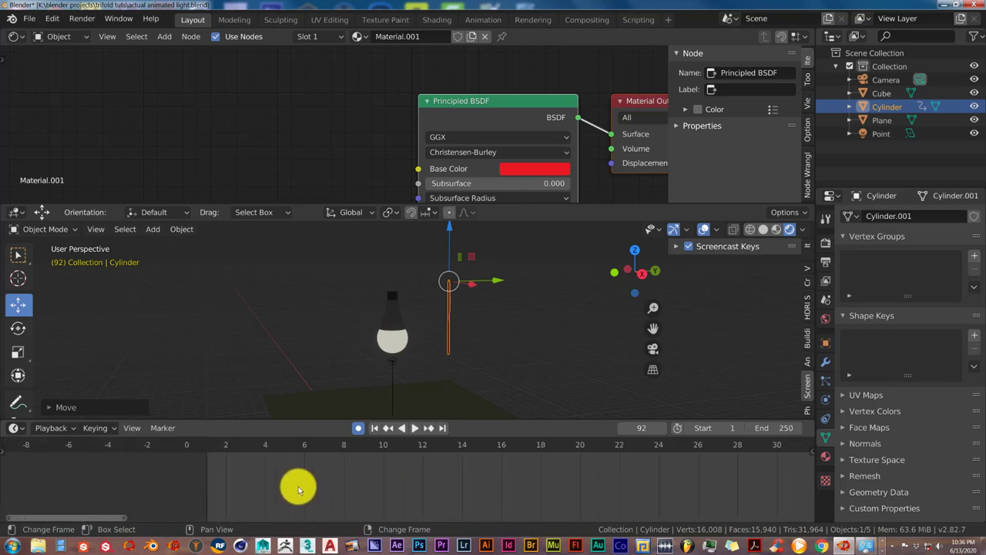
scroll(293, 485, "down", 2)
scroll(294, 486, "up", 3)
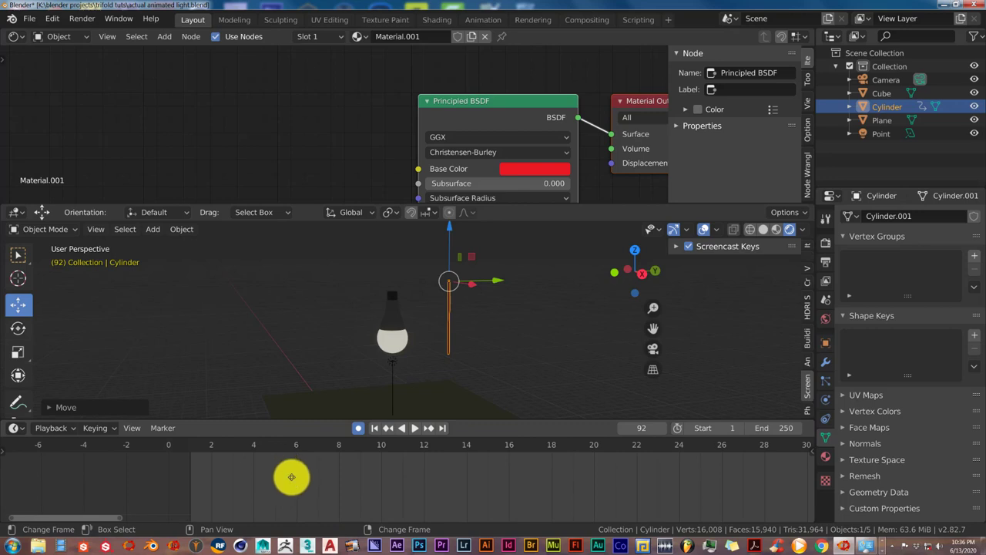
middle_click_drag(288, 475, 293, 493)
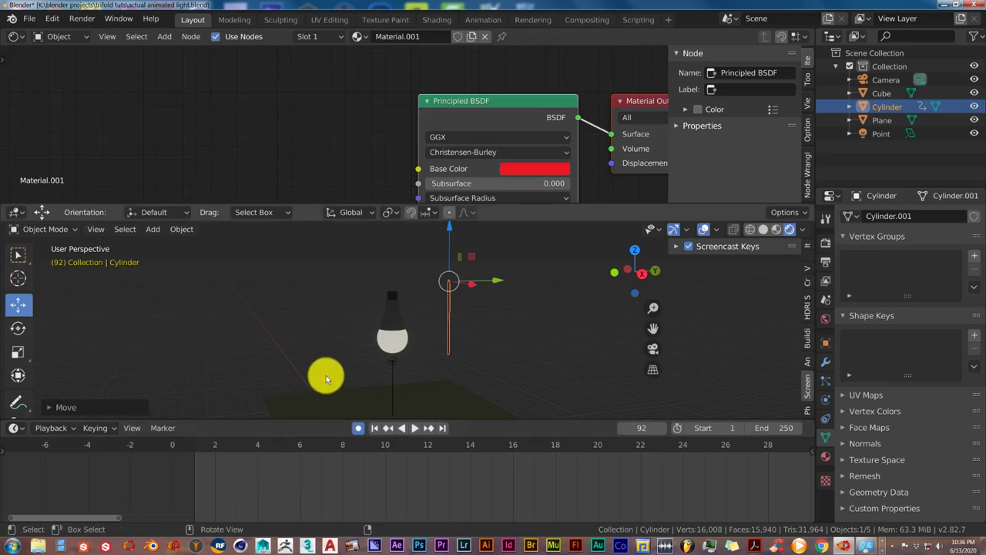
left_click(387, 345)
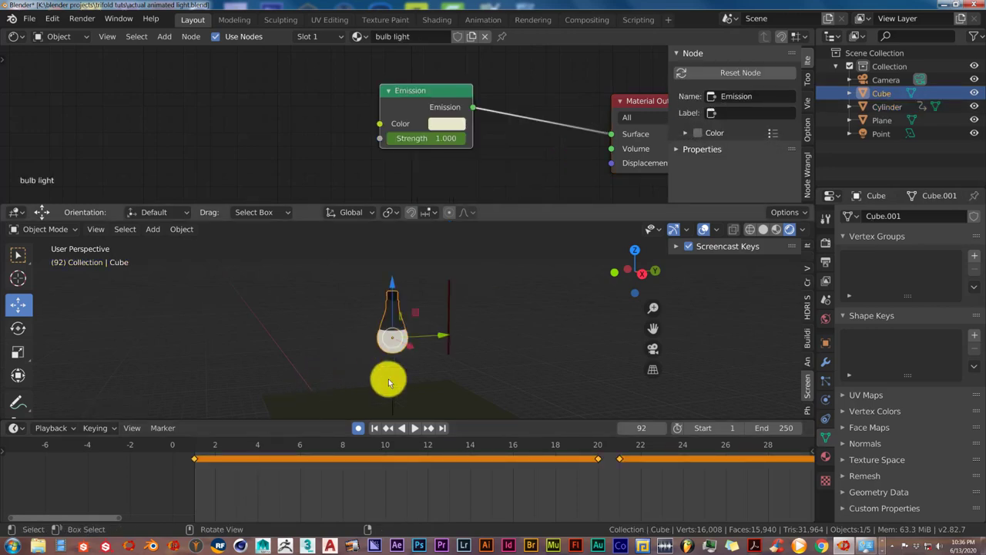
- At frame 20, lower the red cylinder slightly along Z so its location is keyed automatically
left_click(597, 448)
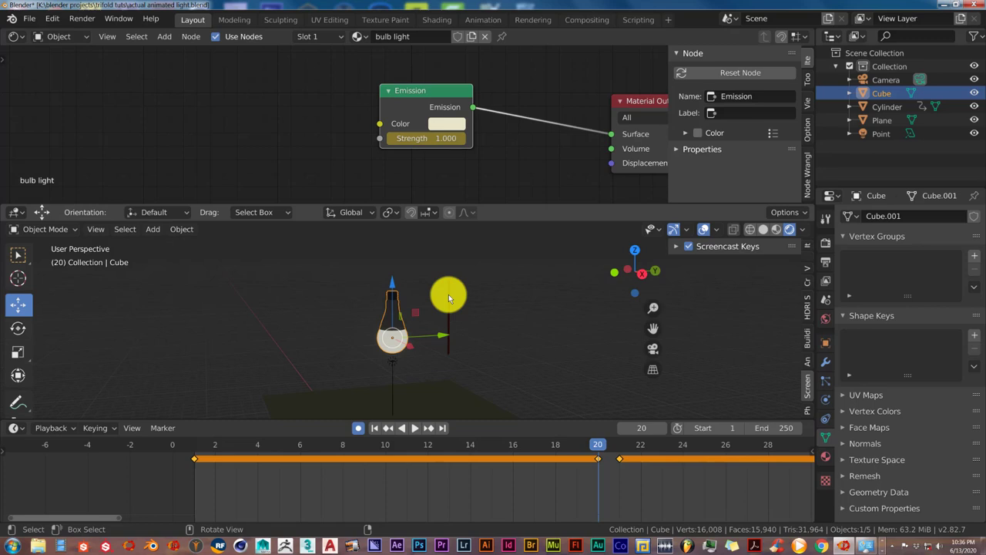
left_click(449, 294)
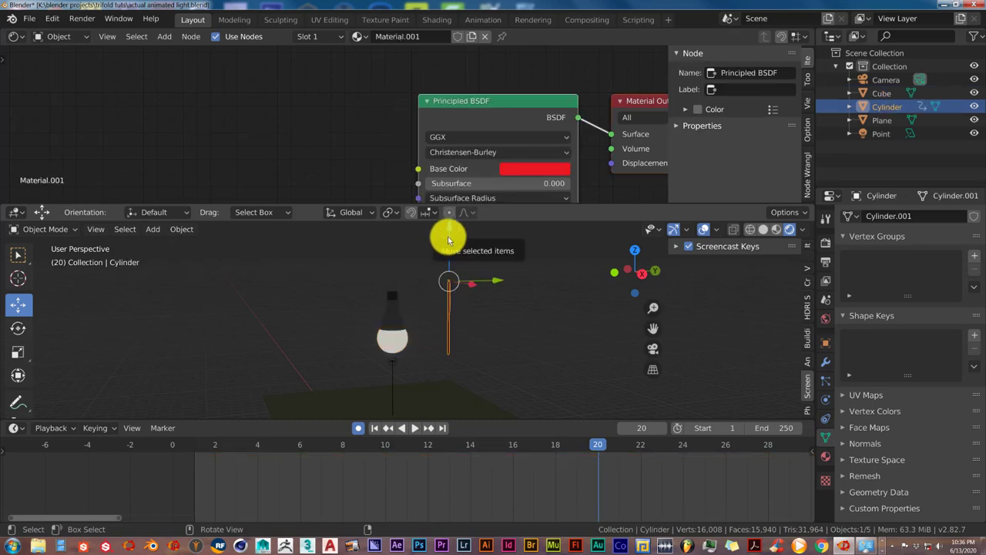
left_click_drag(448, 234, 449, 249)
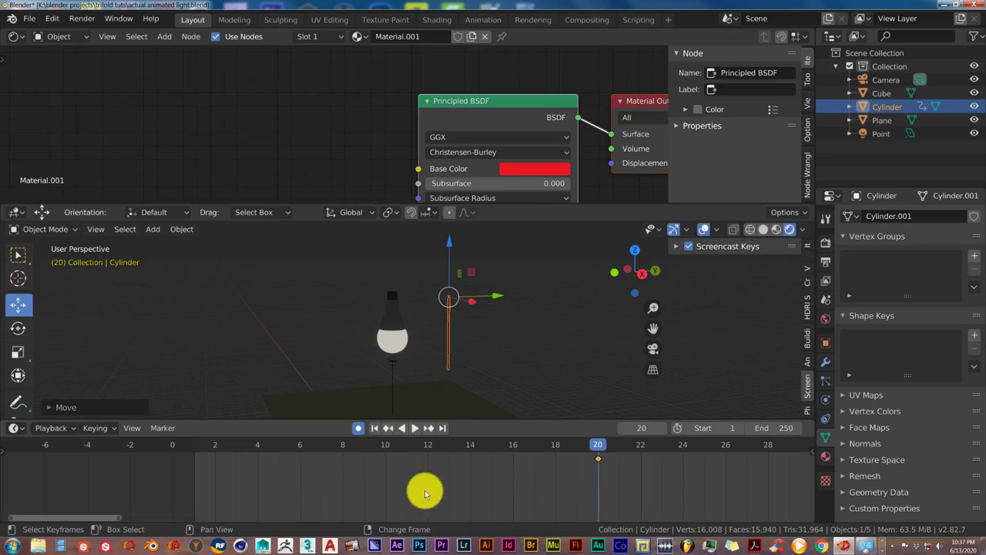
- At frame 21, where the bulb lights up, raise the red cylinder back to its upper height to key its location
left_click(401, 346)
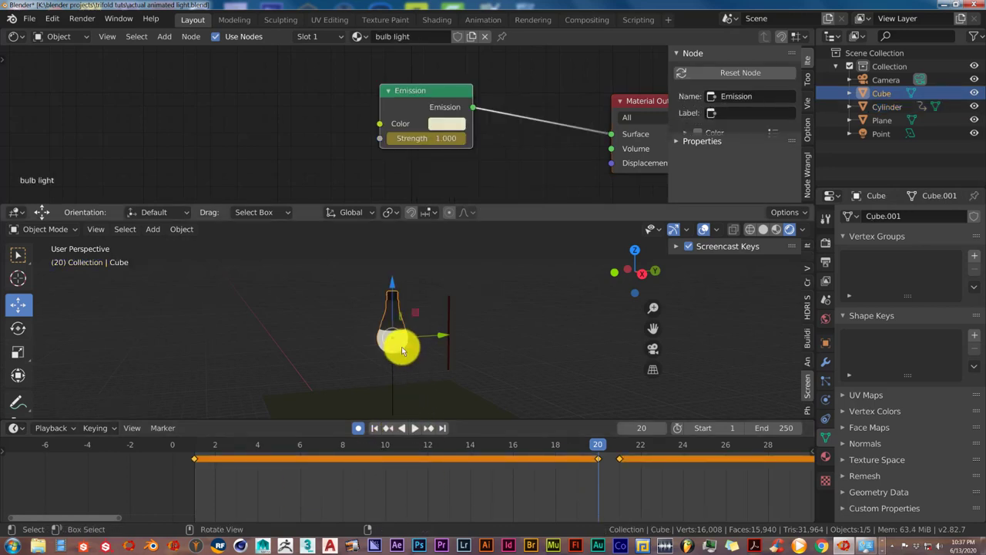
left_click(618, 453)
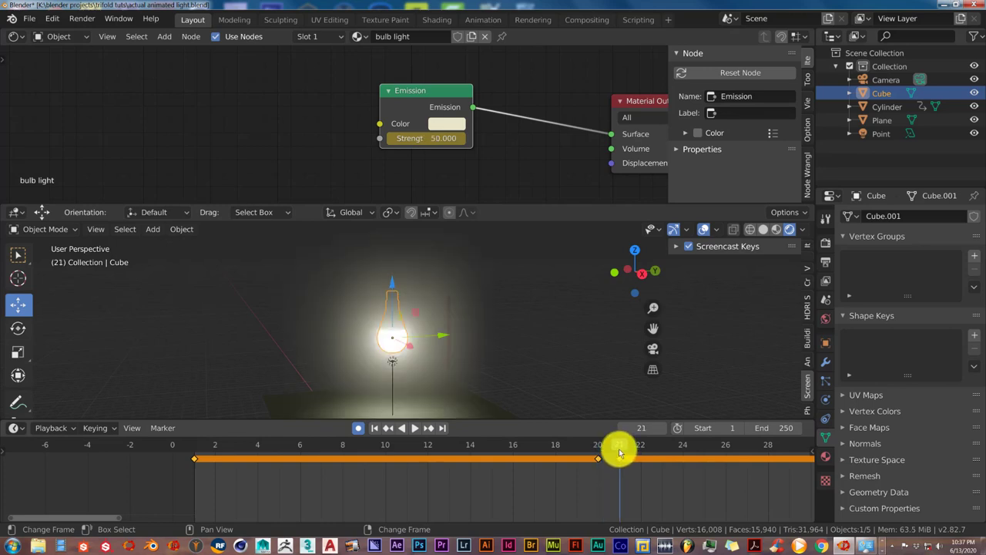
left_click(448, 328)
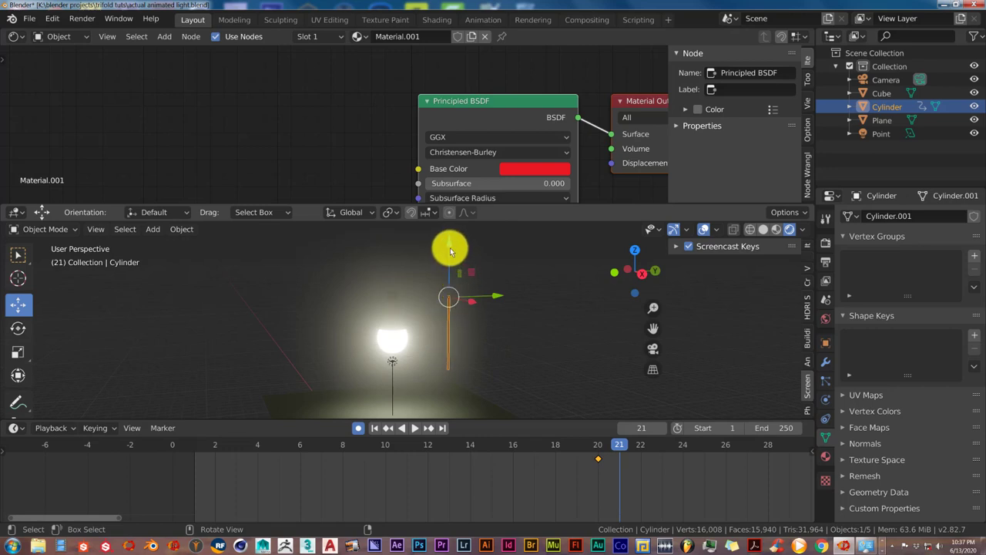
left_click_drag(449, 246, 450, 234)
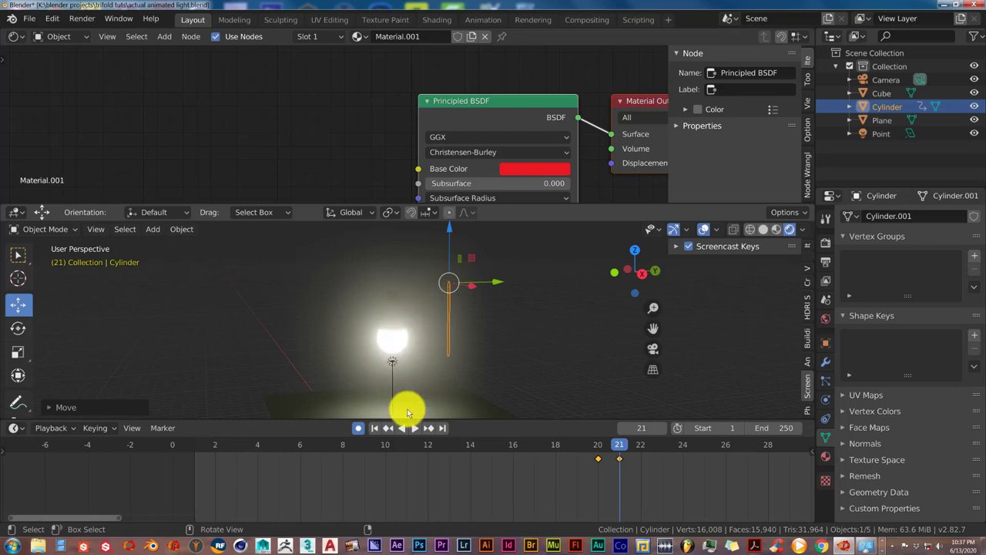
- Play the animation from frame 1 to check the cylinder's pull movement, and pause it
left_click(374, 428)
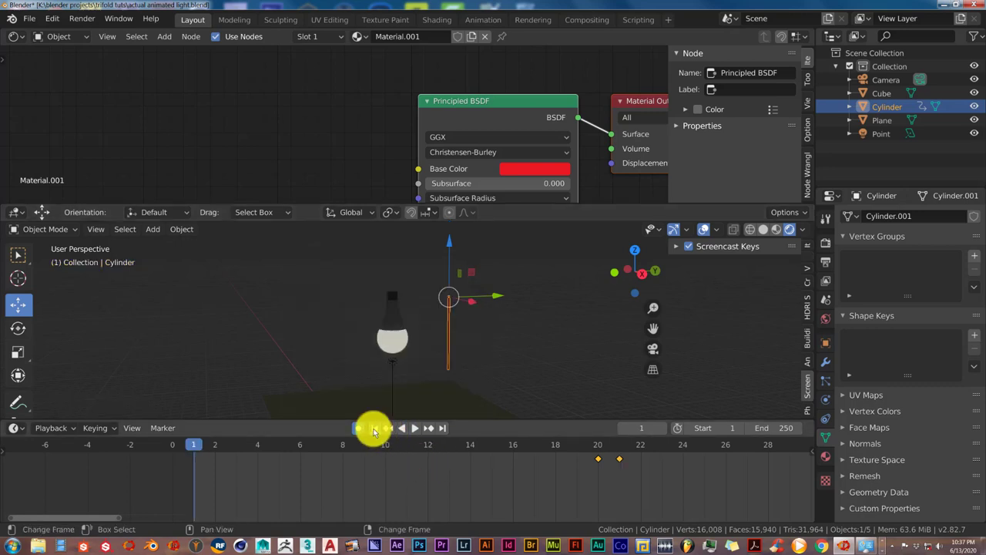
left_click(416, 428)
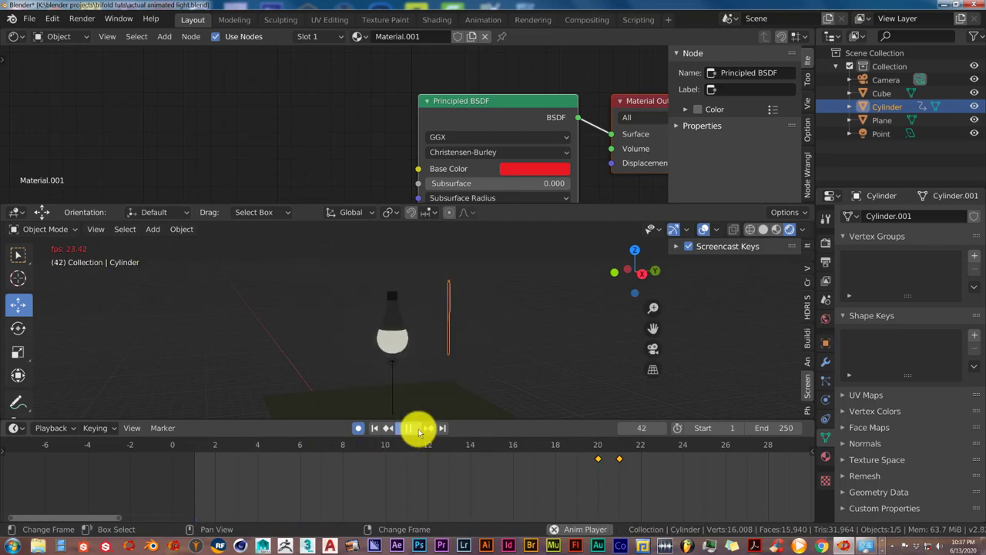
left_click(417, 428)
- Return to frame 1 and raise the red cylinder along Z to its upper height, keying its starting location
left_click(375, 428)
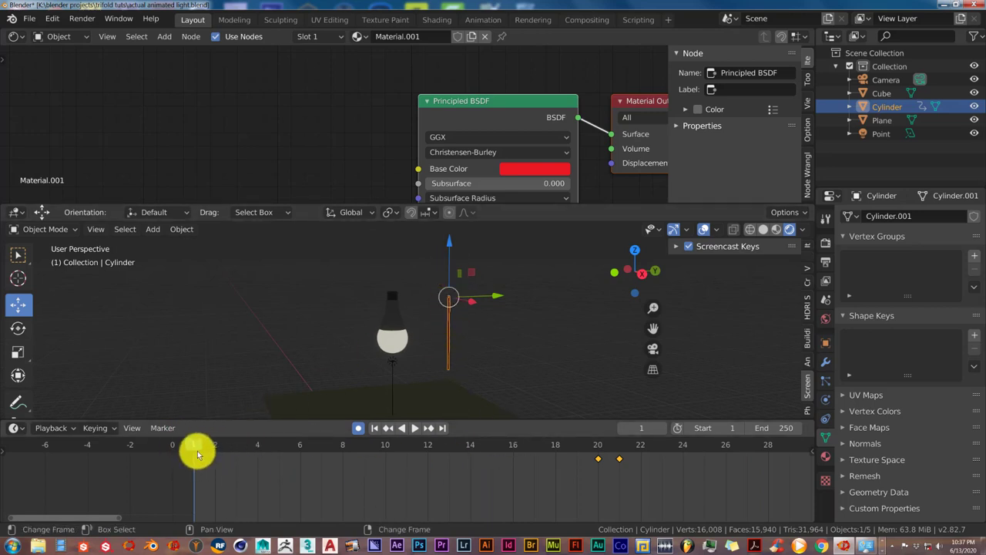
key("g")
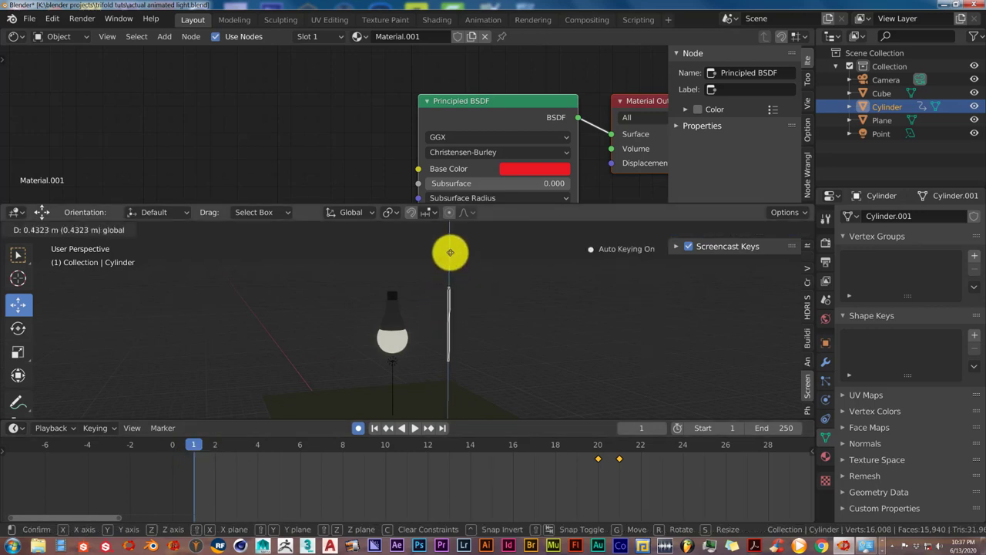
key("Return")
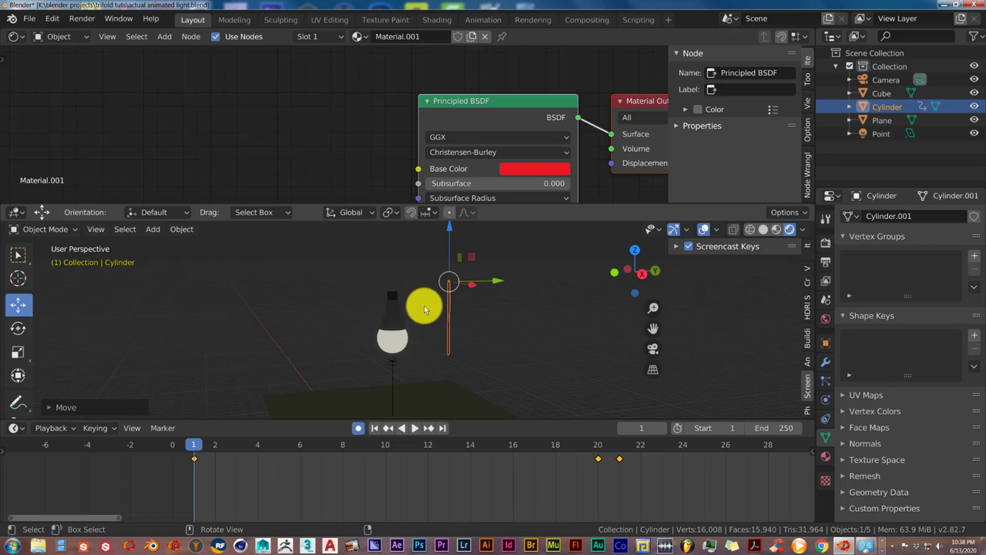
- Play the animation to review the cylinder's corrected movement, and return to frame 1
left_click(417, 431)
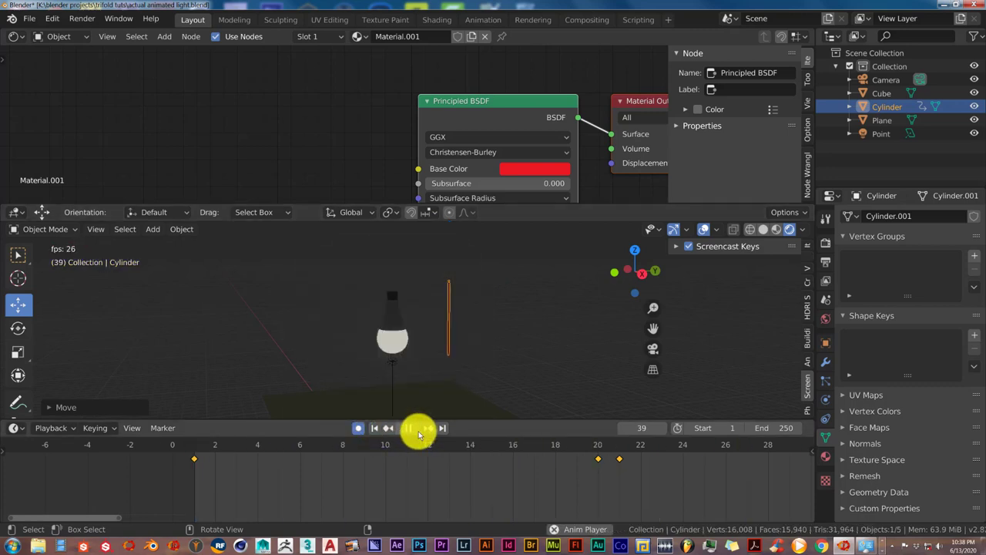
left_click(416, 430)
left_click(372, 429)
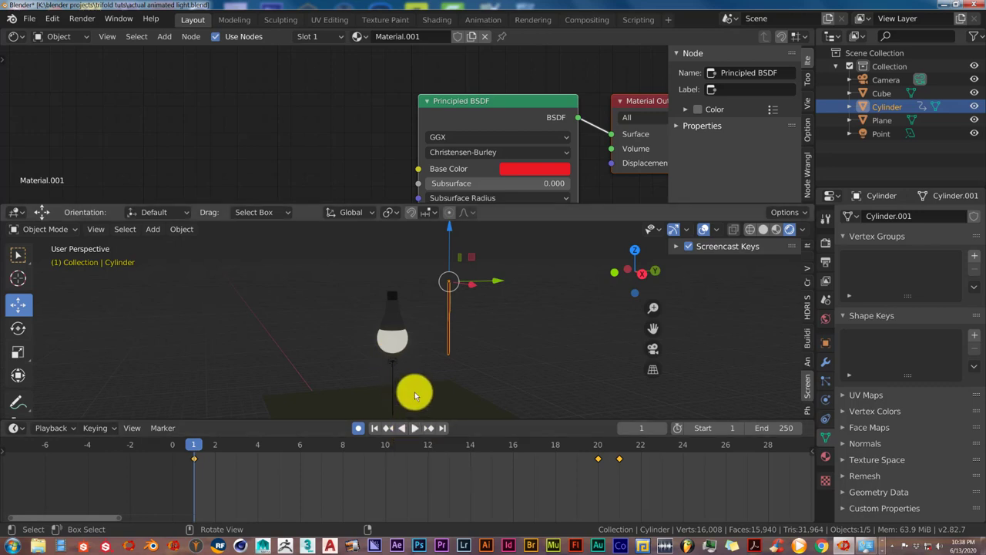
middle_click_drag(411, 385, 411, 337)
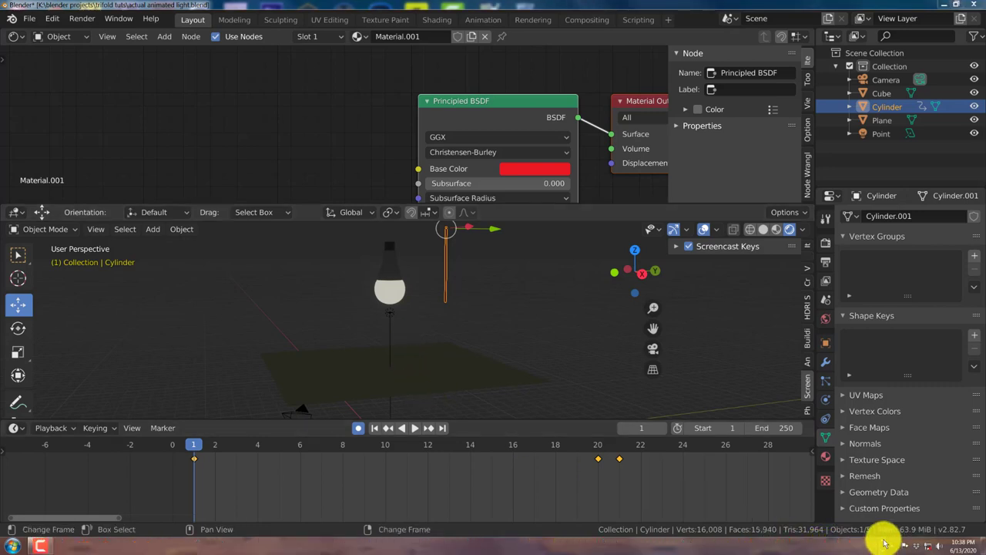
- Open the "request" image from the desktop to view the viewer's request, and switch back to Blender
left_click(935, 4)
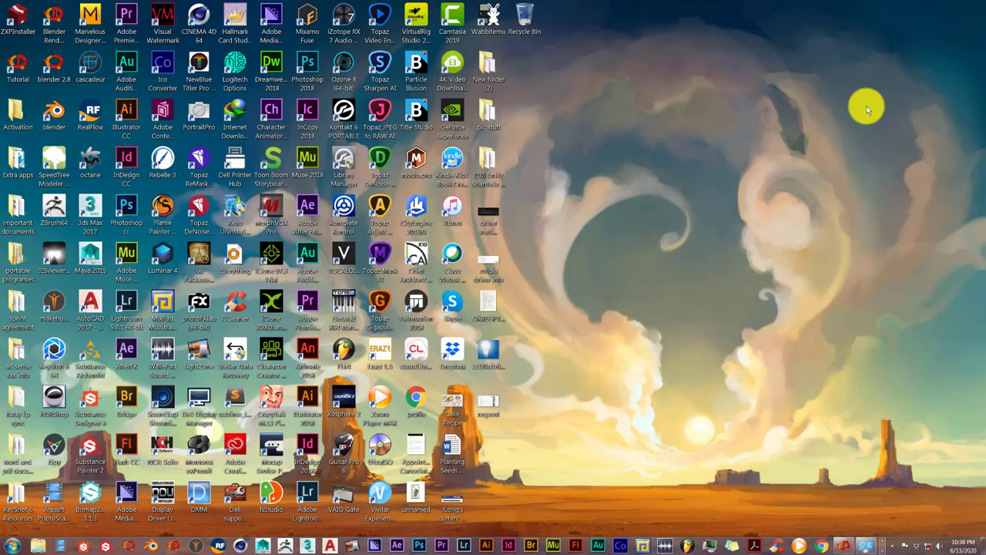
double_click(491, 411)
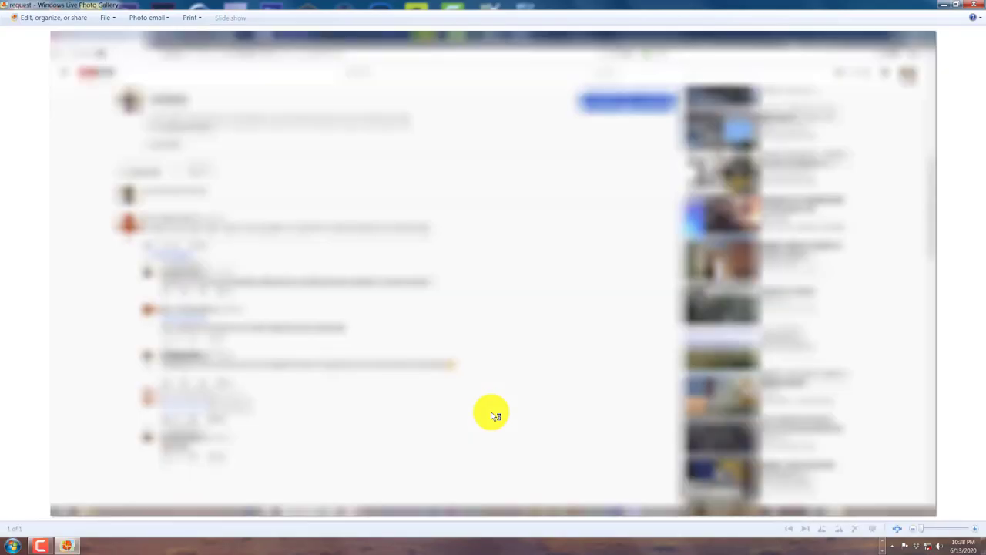
left_click(942, 10)
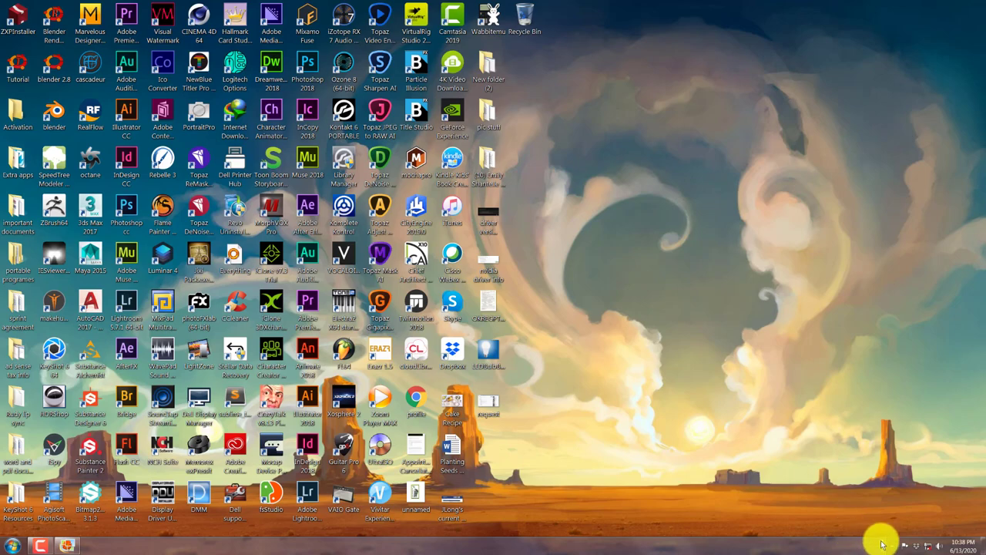
left_click(847, 547)
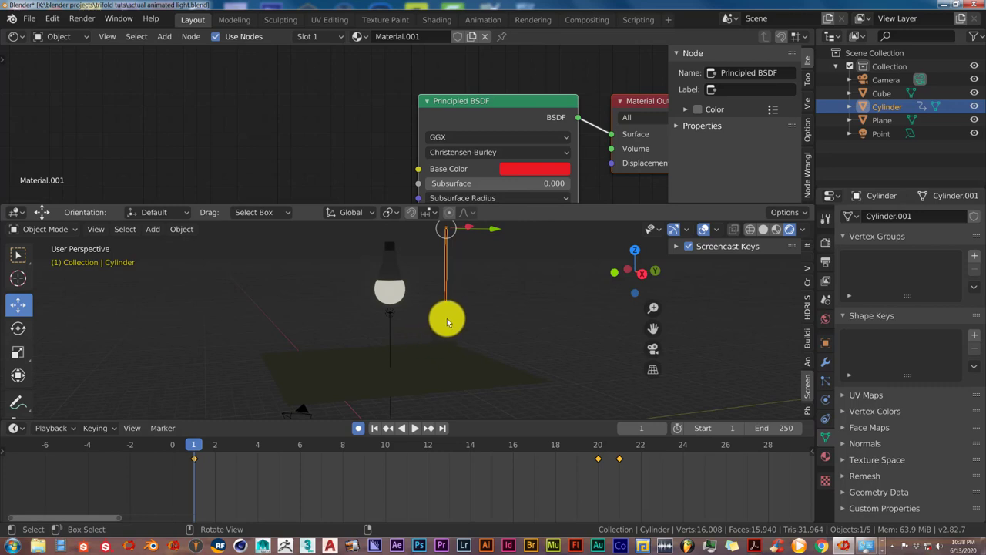
middle_click_drag(442, 327, 443, 331)
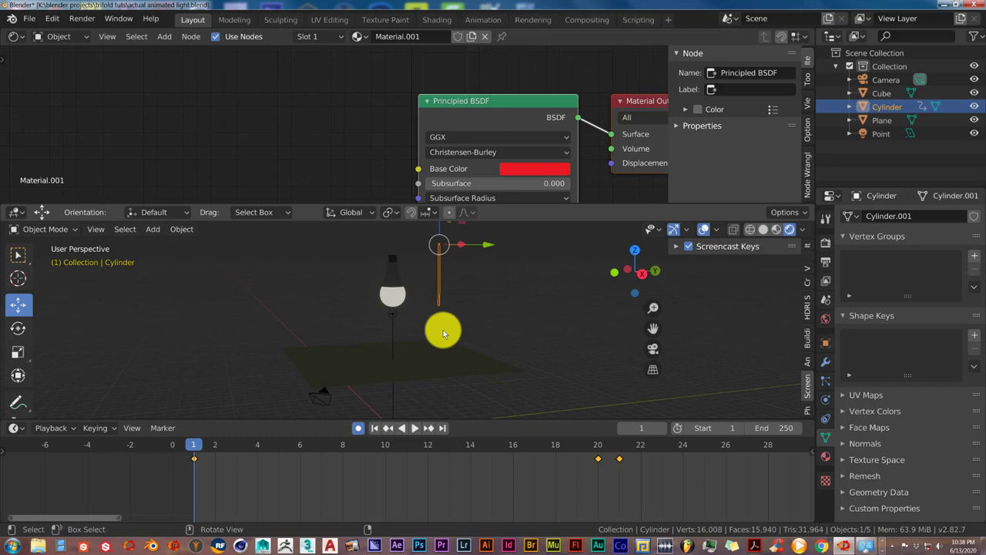
middle_click_drag(443, 334, 440, 334)
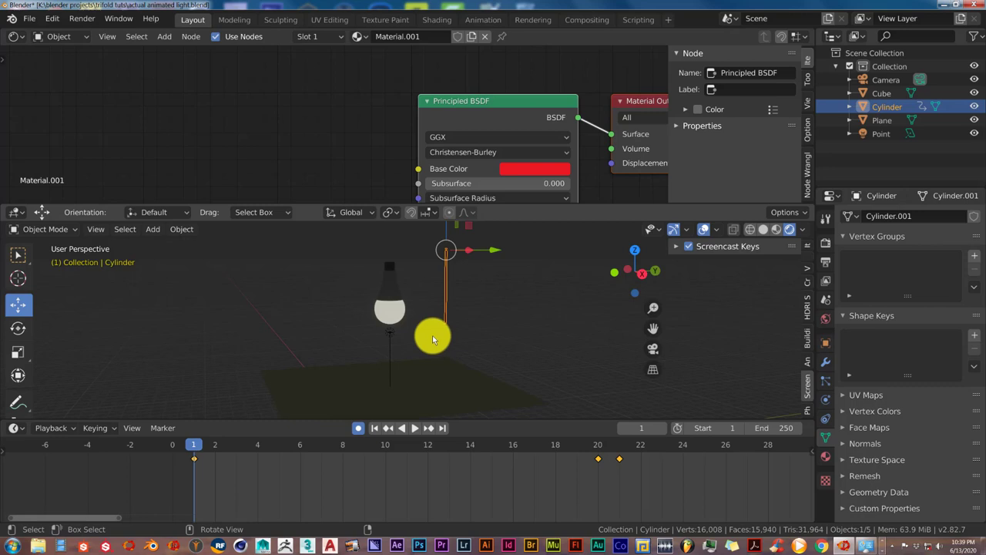
scroll(434, 332, "up", 1)
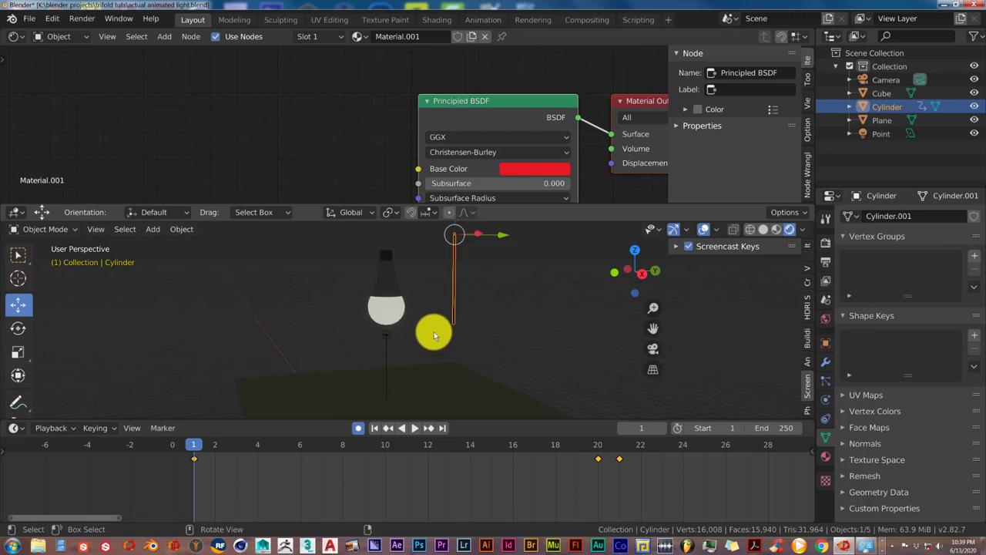
scroll(434, 331, "up", 1)
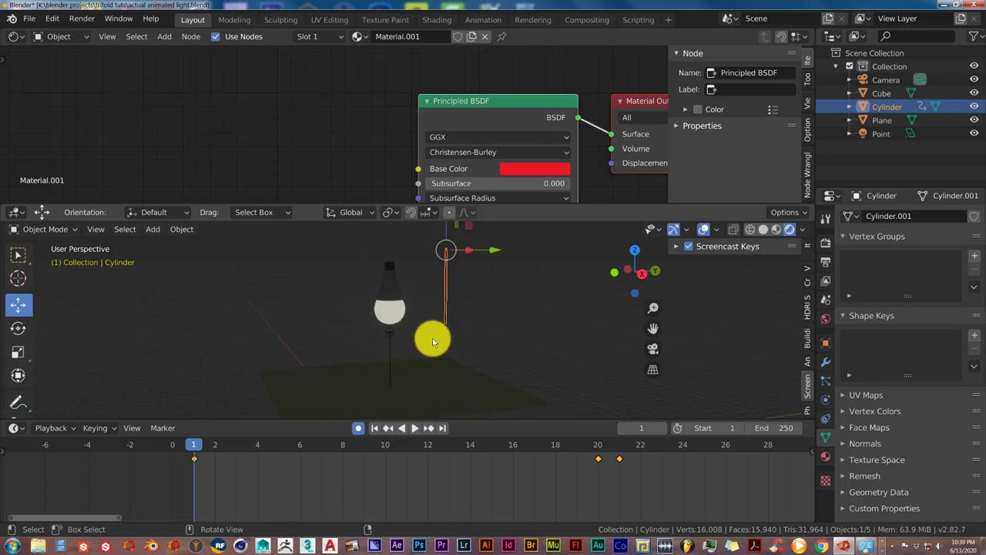